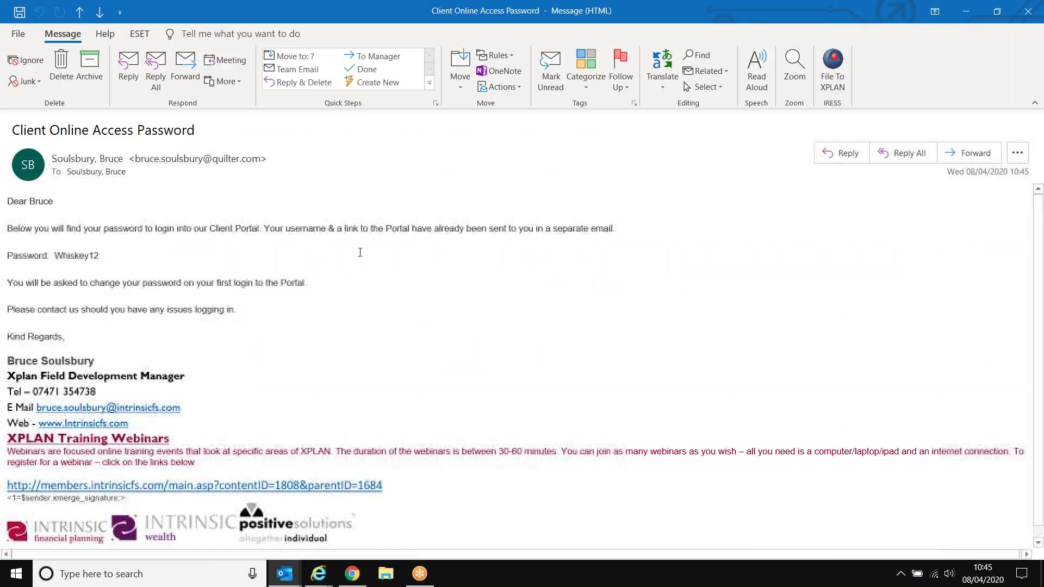
Open the 'Welcome to your new Client Portal' email in Outlook to see the client's username and portal link.
double_click(353, 210)
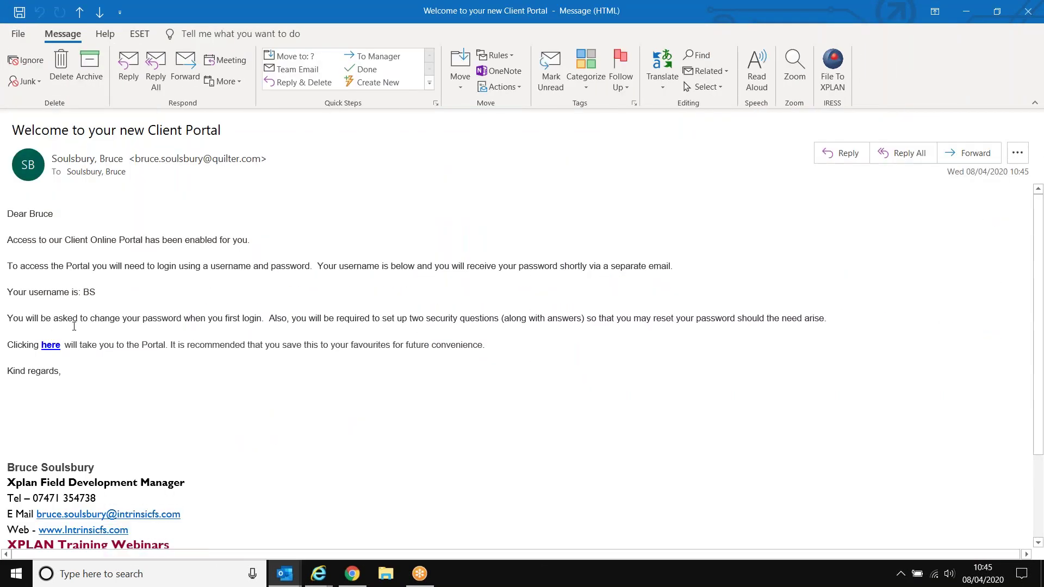
mouse_move(50, 350)
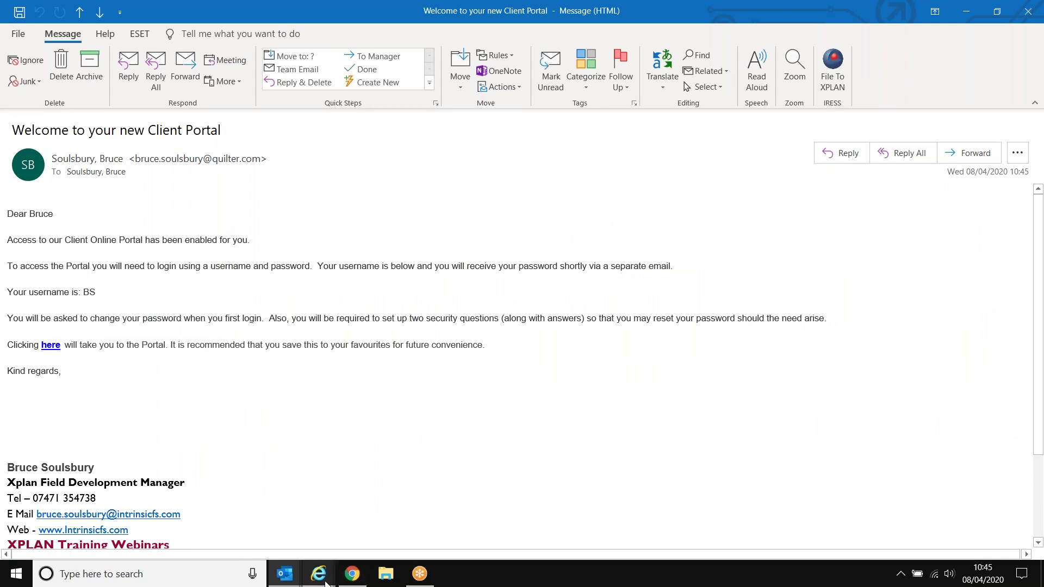
mouse_move(326, 581)
mouse_move(378, 514)
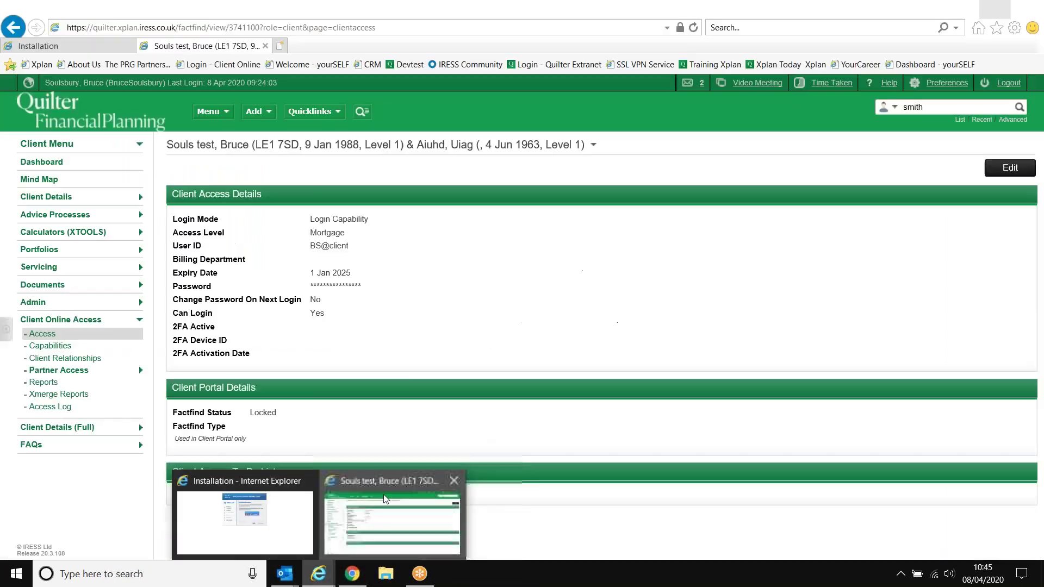
Log into the client portal with the client's username and password, and accept the Terms of Use.
click(379, 495)
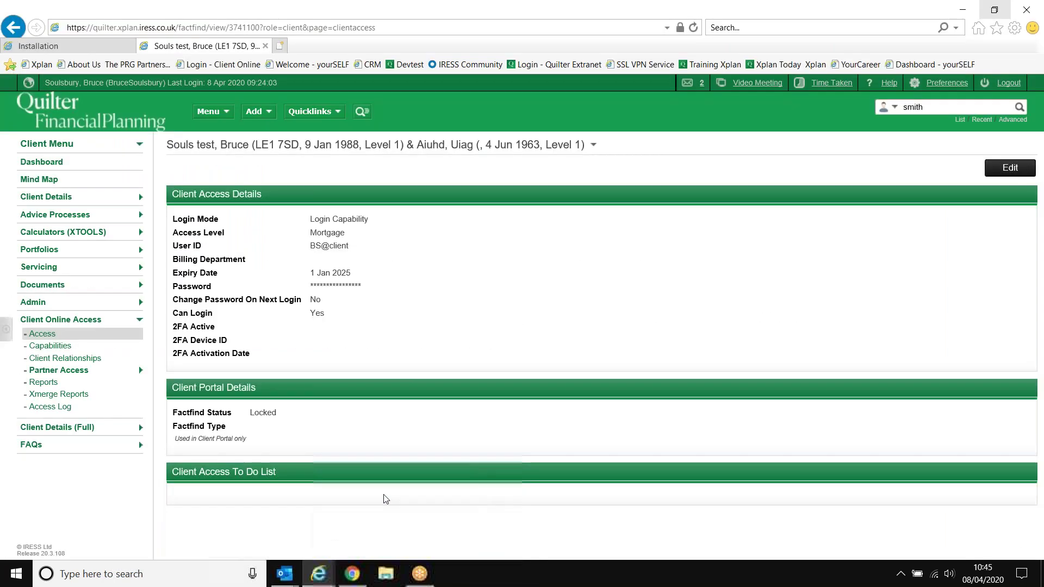
click(351, 544)
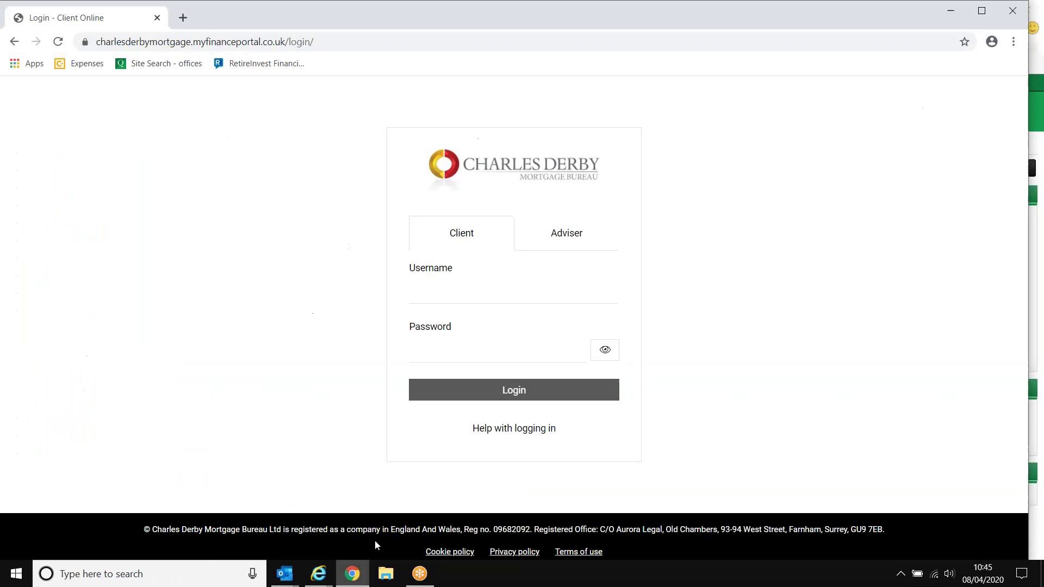
click(480, 299)
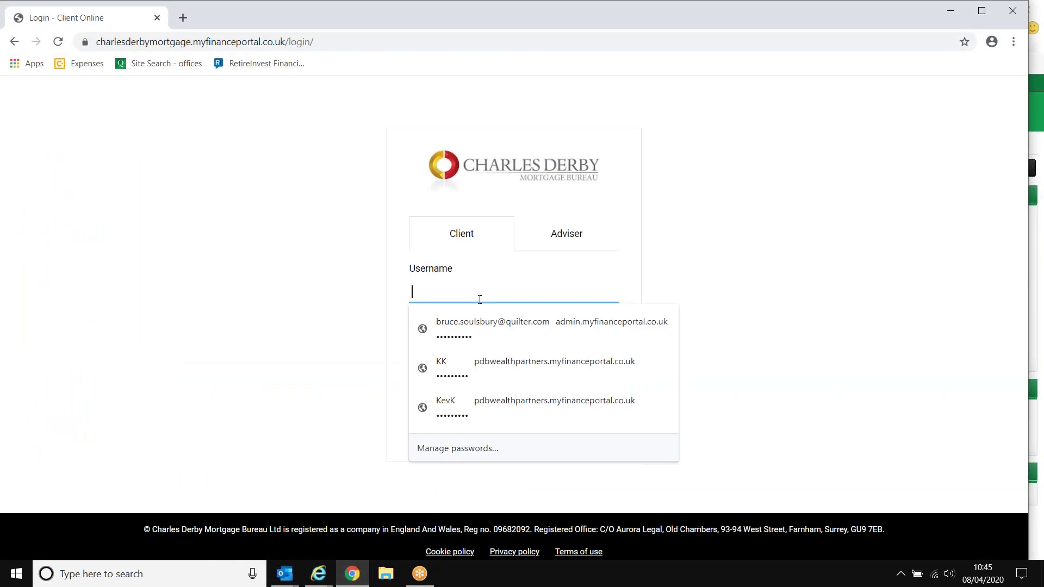
text(BS)
key(Tab)
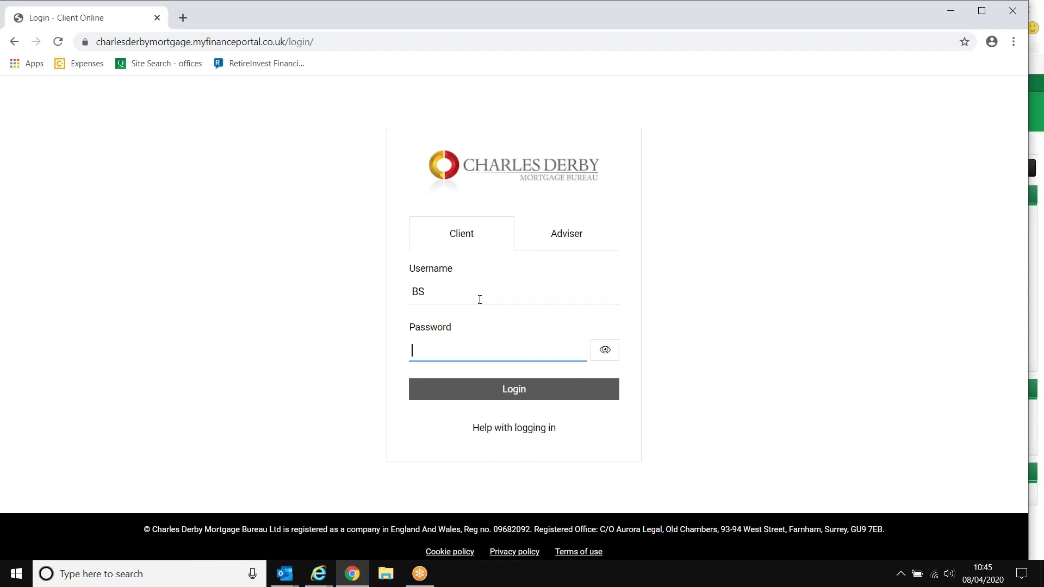
text(*********)
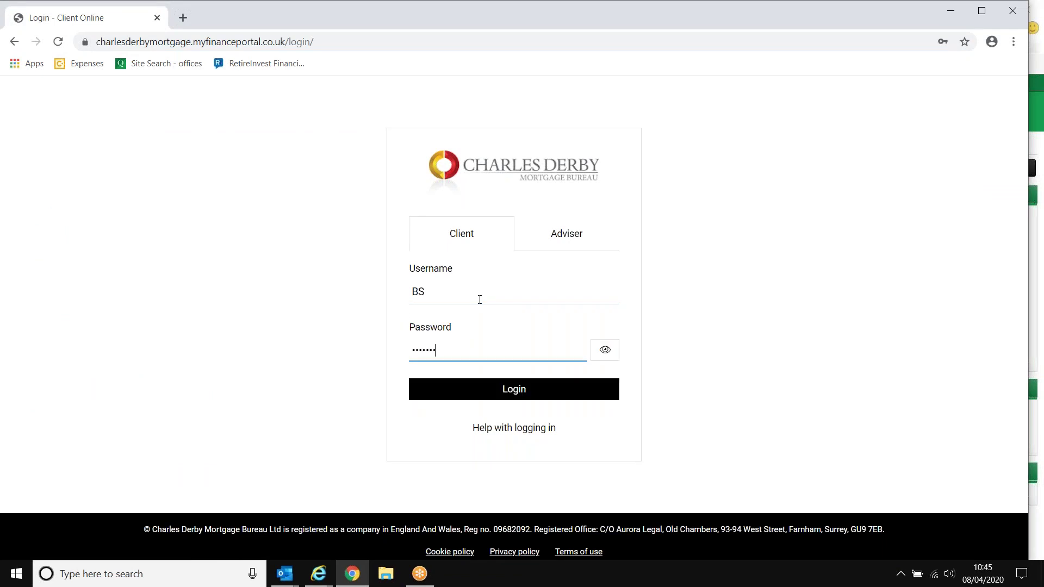
key(Return)
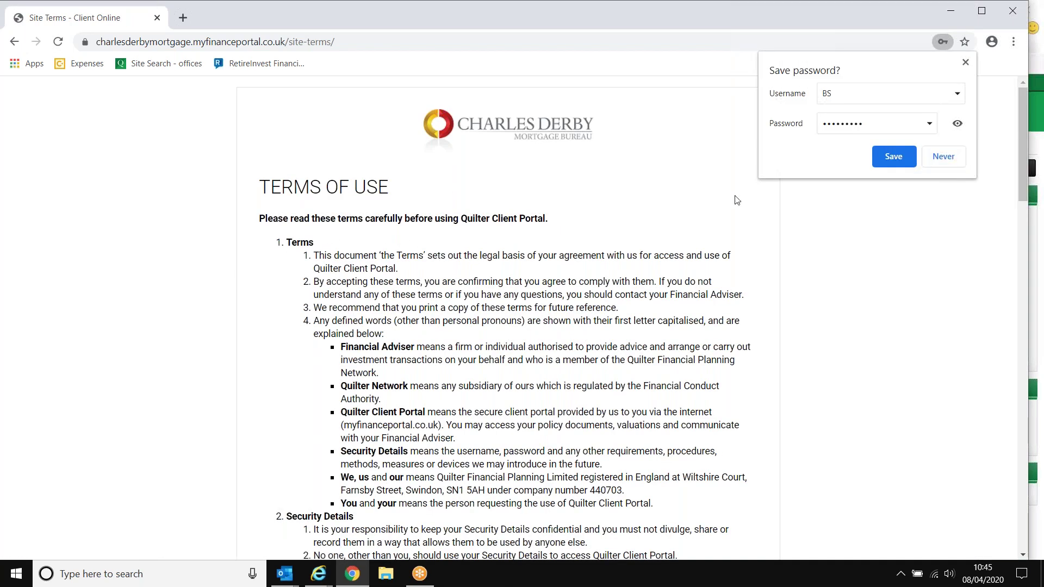
drag(1023, 161, 1022, 512)
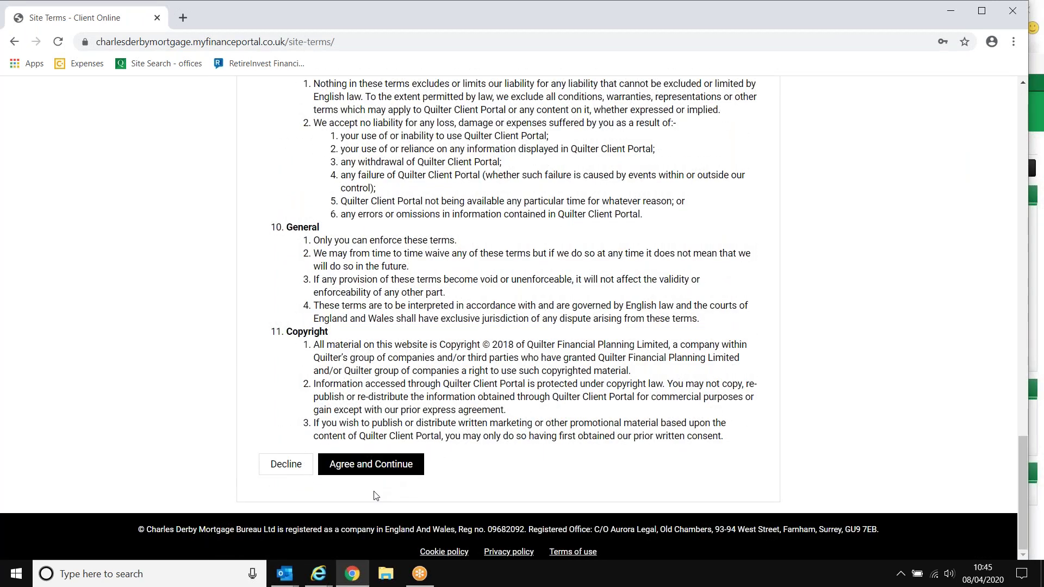
click(384, 476)
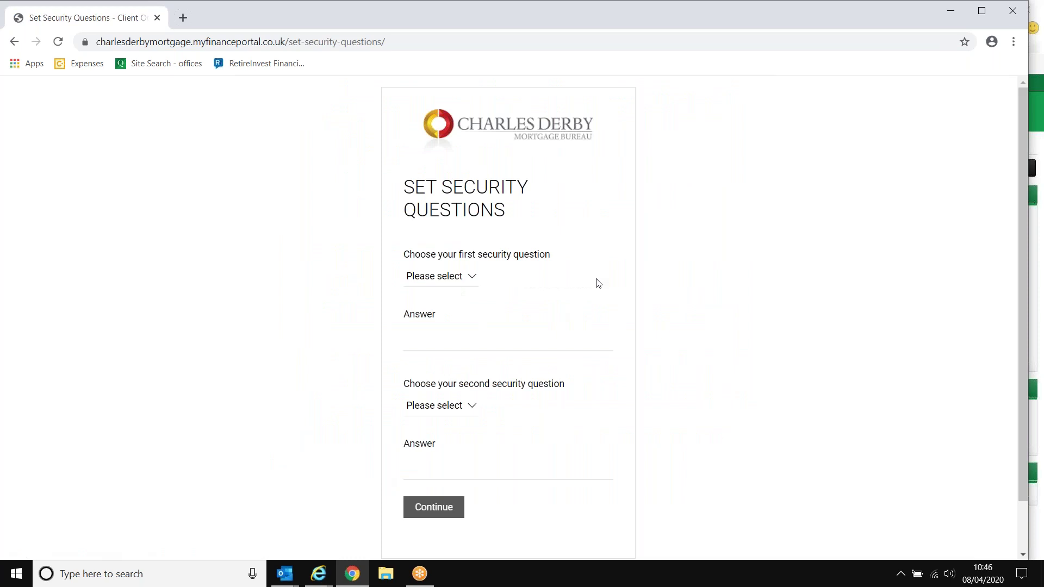
Choose the first-pet security question and enter its answer.
click(474, 278)
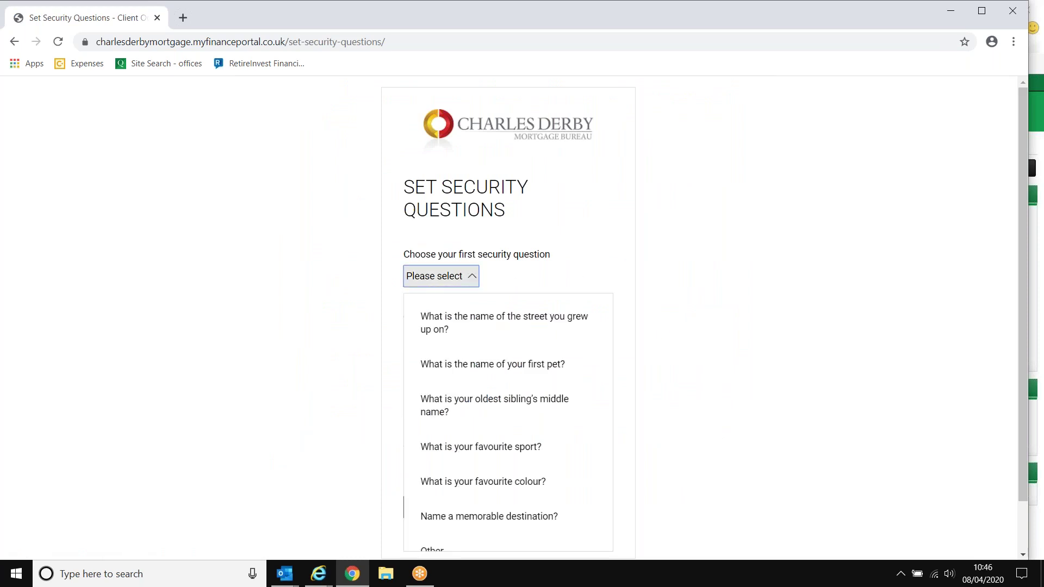
click(494, 365)
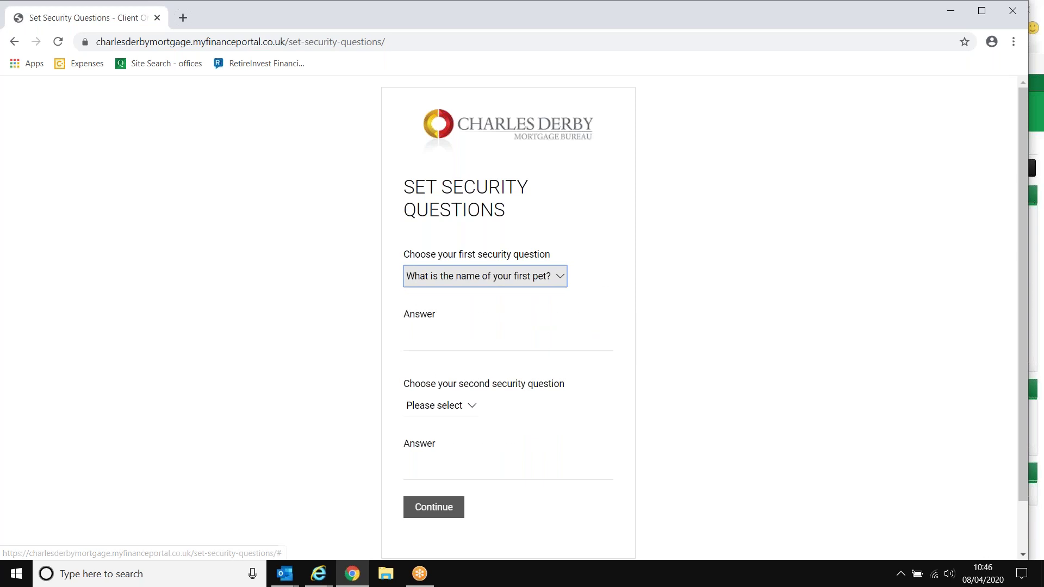
click(458, 341)
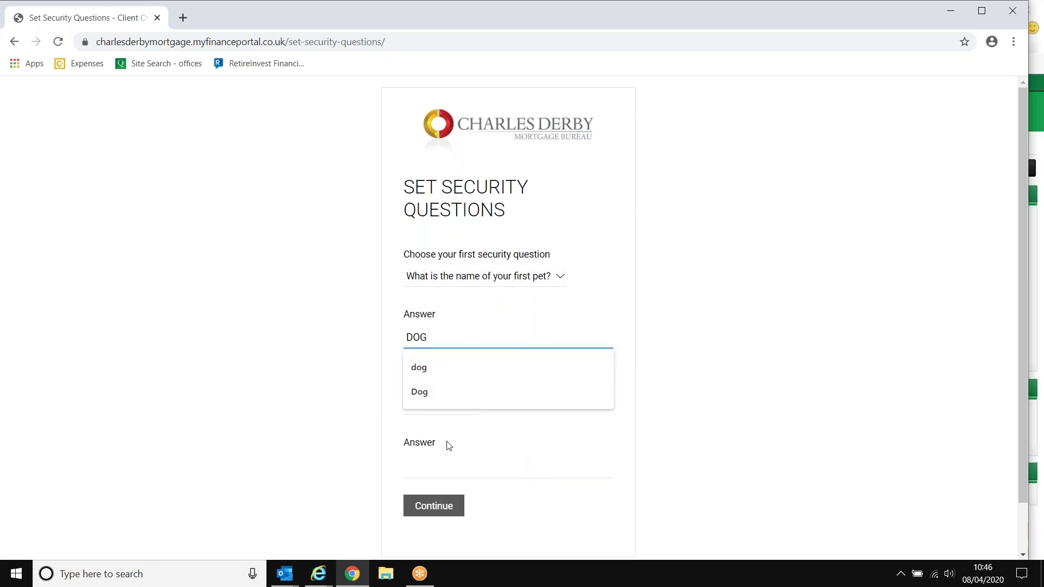
click(514, 460)
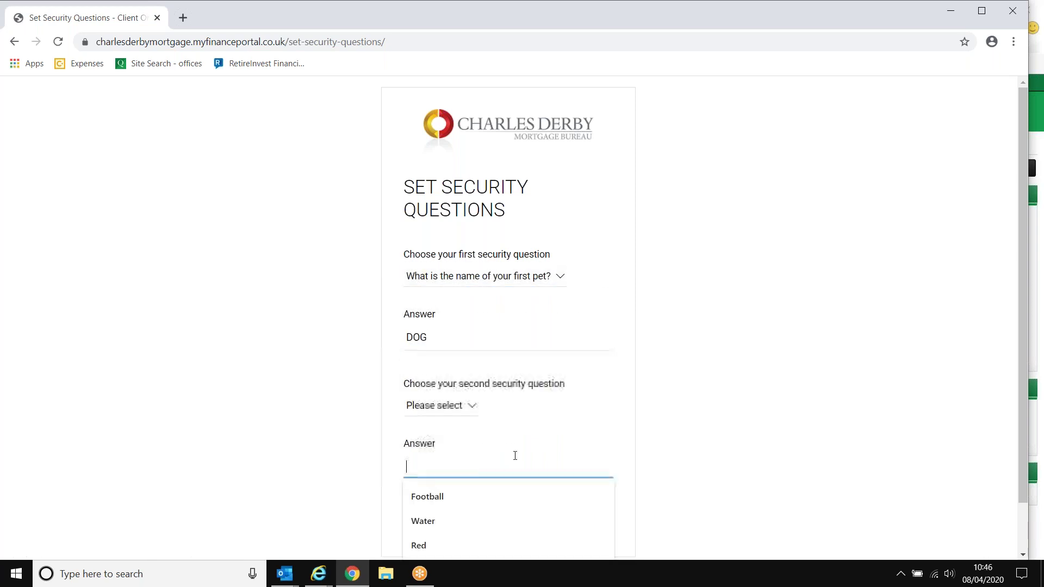
Choose the favourite-colour security question, enter its answer, and continue to the inbox.
click(471, 413)
click(470, 410)
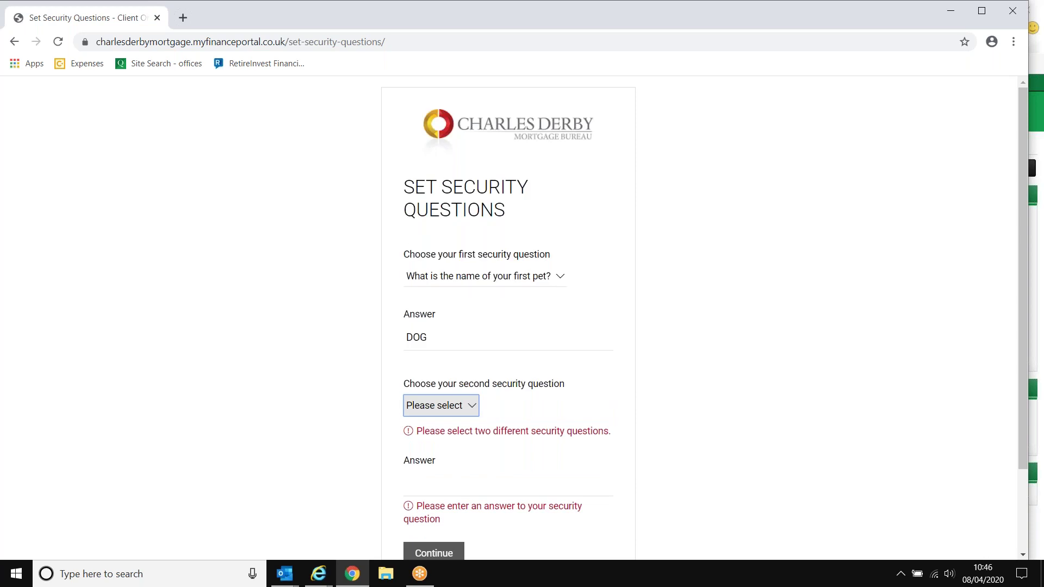
click(471, 406)
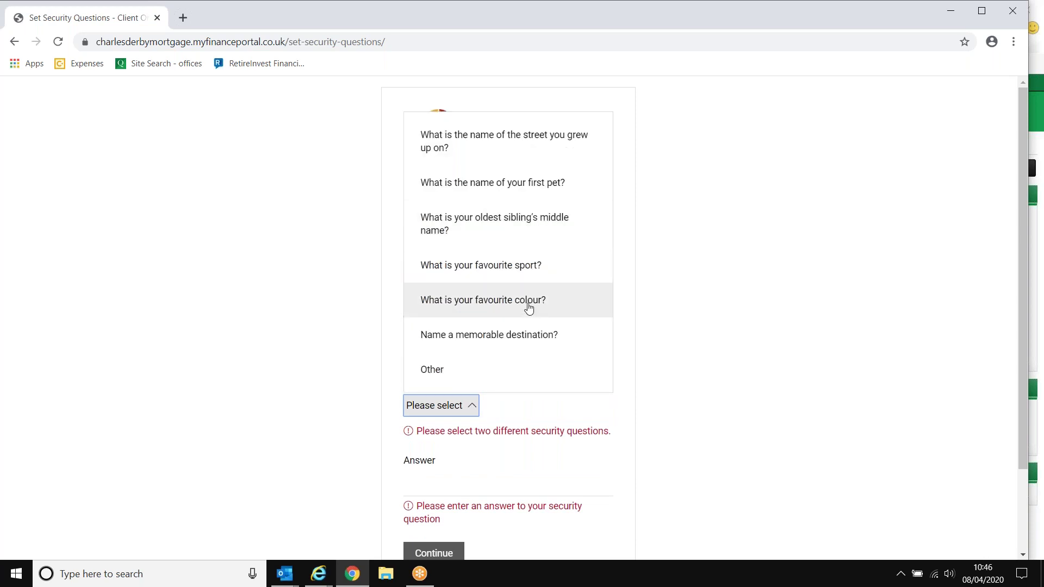
click(530, 303)
click(458, 473)
click(455, 504)
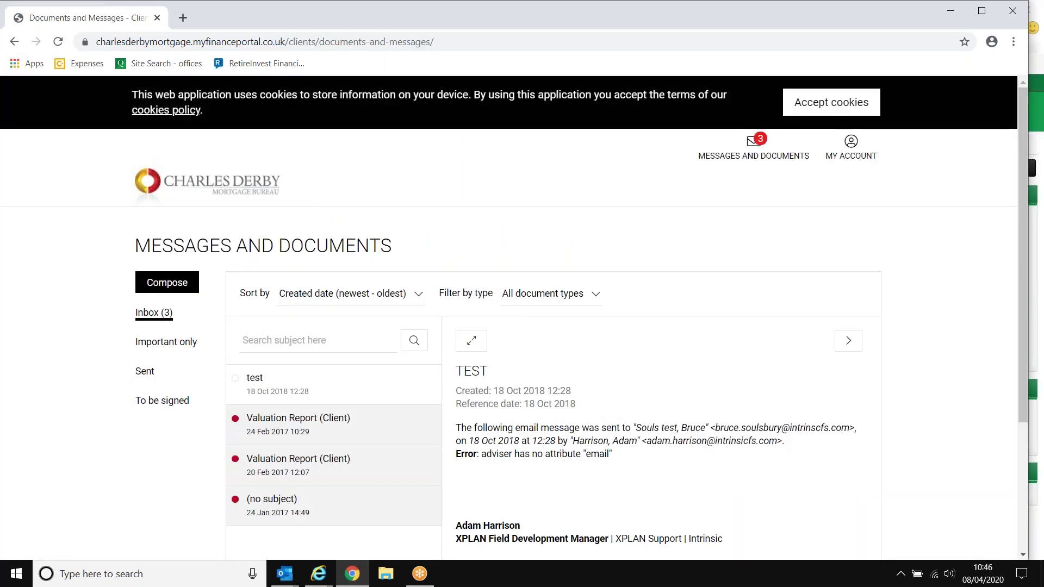
Accept cookies and read both Valuation Report messages, the no-subject message and the 'test' message.
click(830, 102)
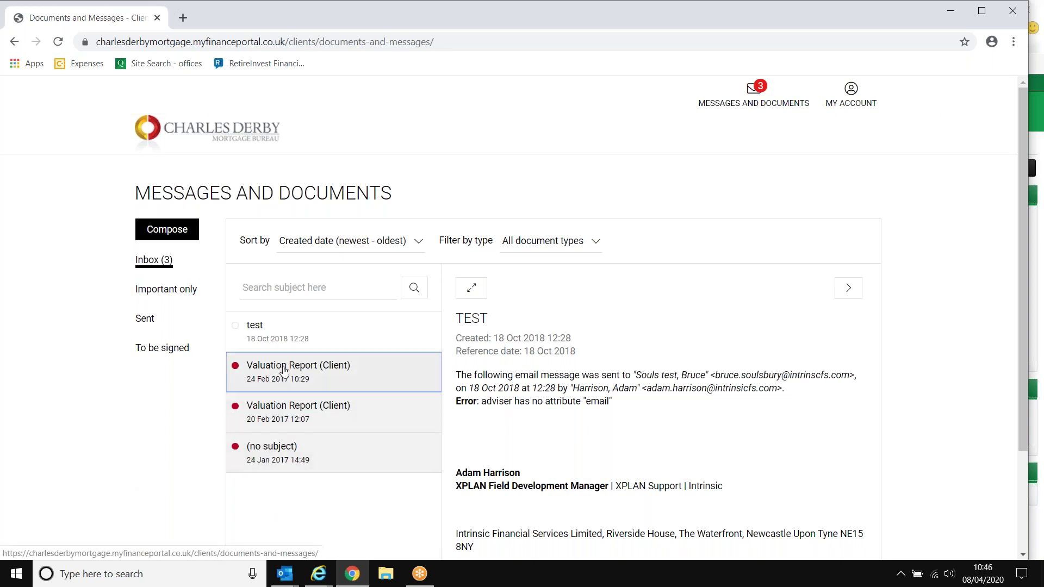
click(282, 365)
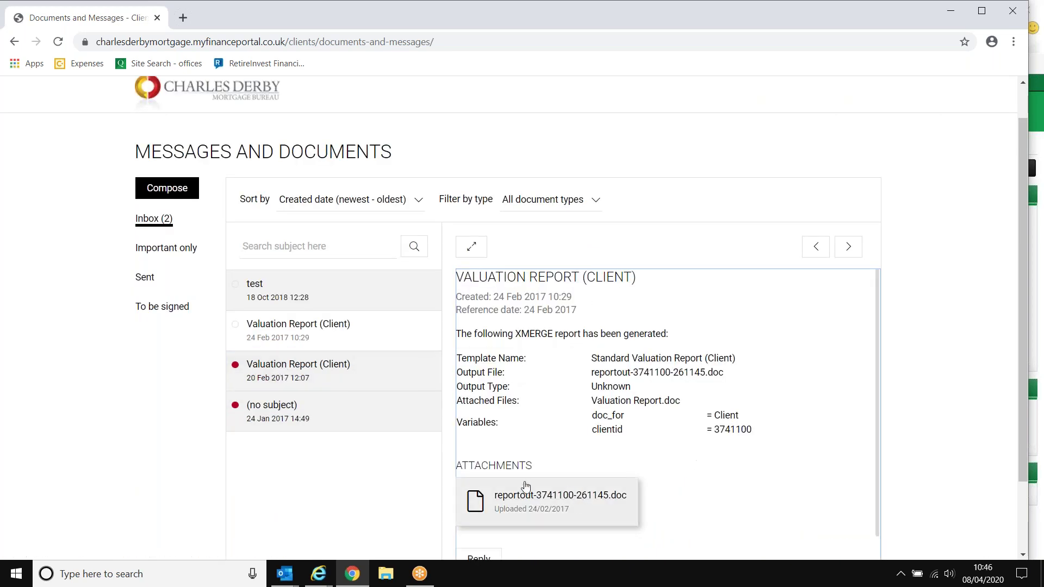
click(375, 376)
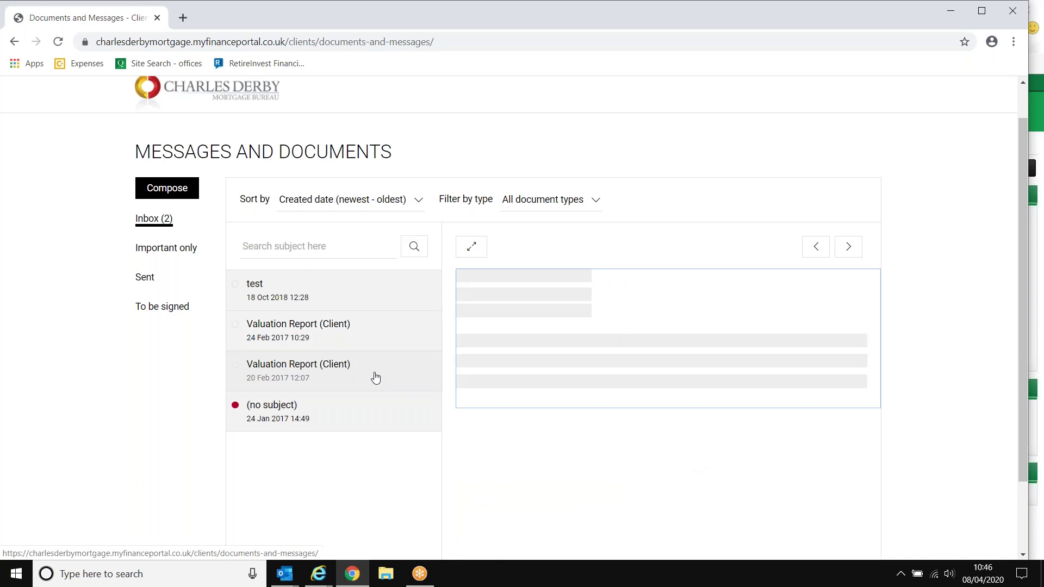
click(232, 416)
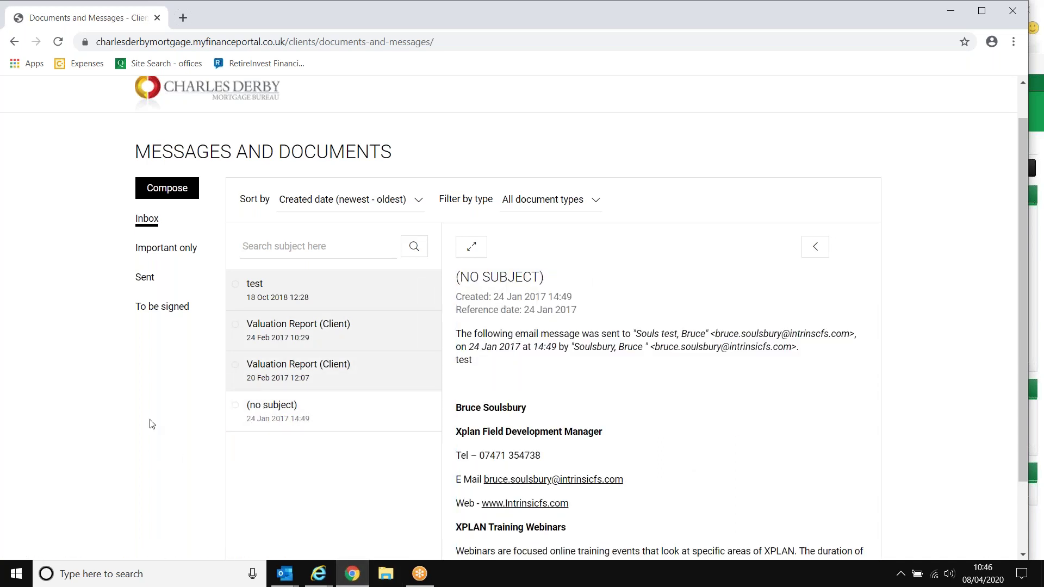
click(312, 277)
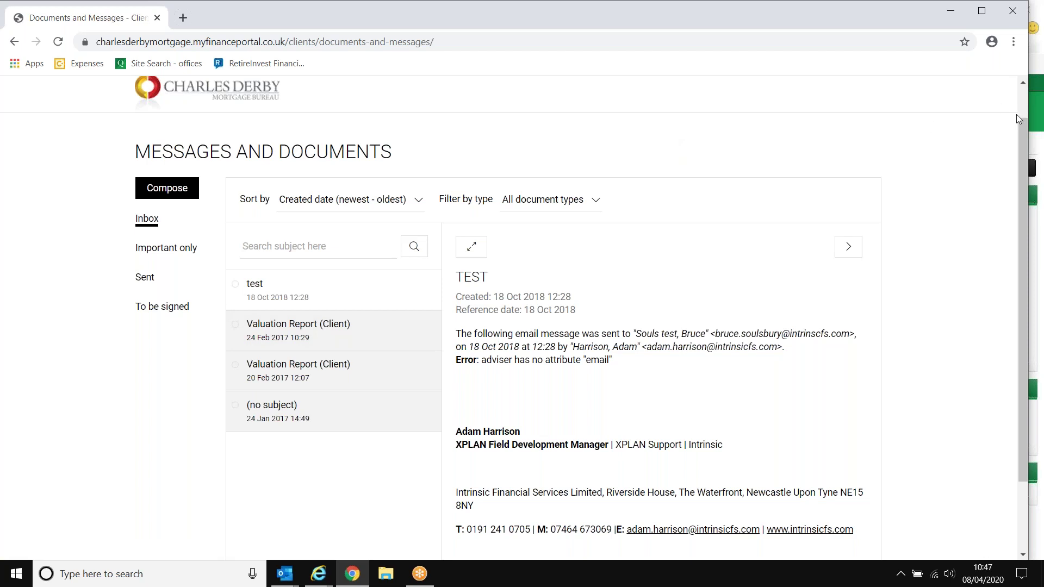
click(1024, 102)
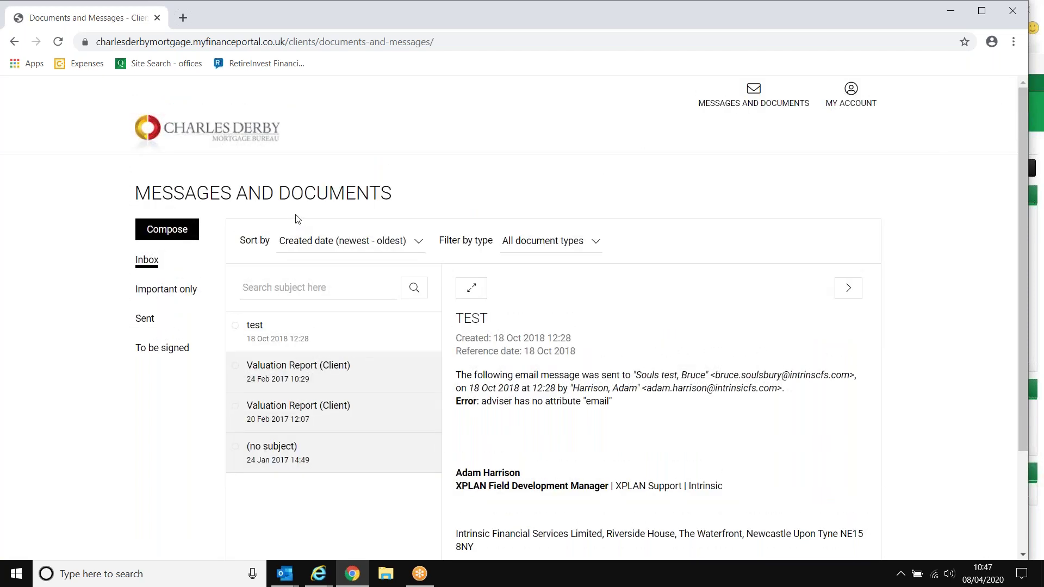
Send the adviser a message with subject 'Hello' and body 'Please call me', then return to Xplan.
click(180, 231)
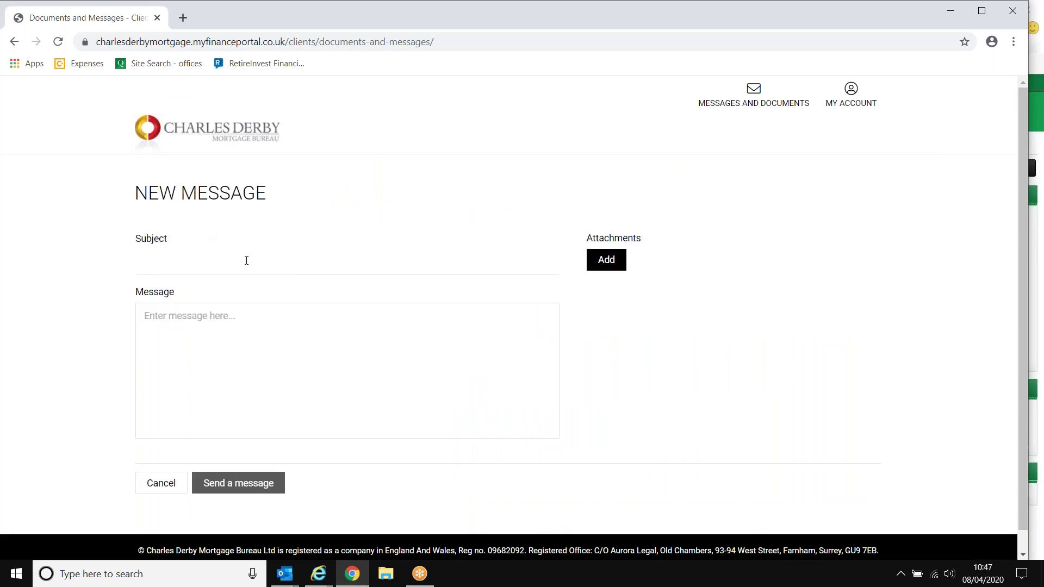
click(249, 264)
text(Helo)
key(Tab)
click(248, 264)
key(BackSpace)
text(lo)
key(Tab)
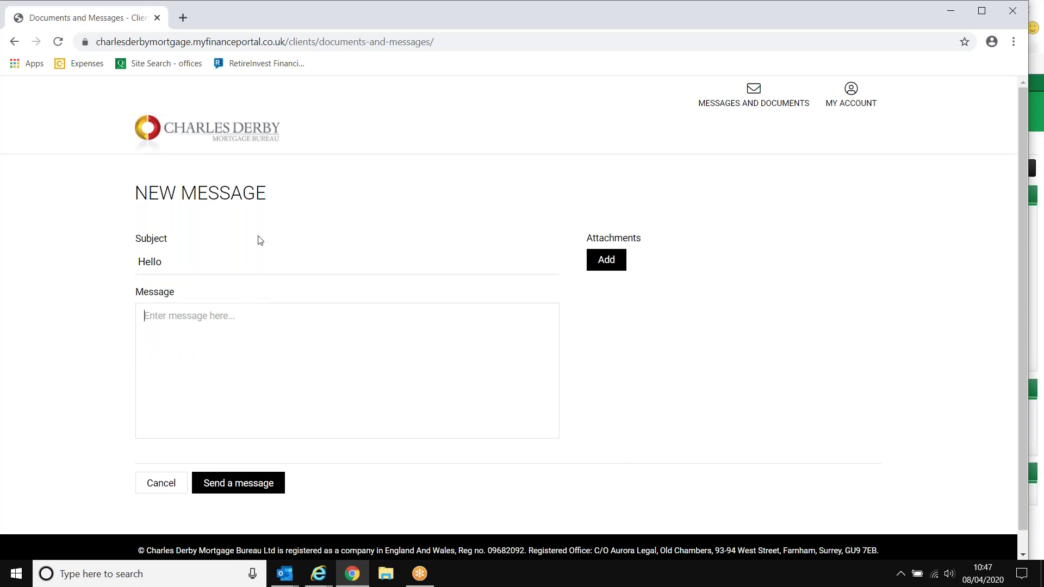
text(Please call me)
click(245, 487)
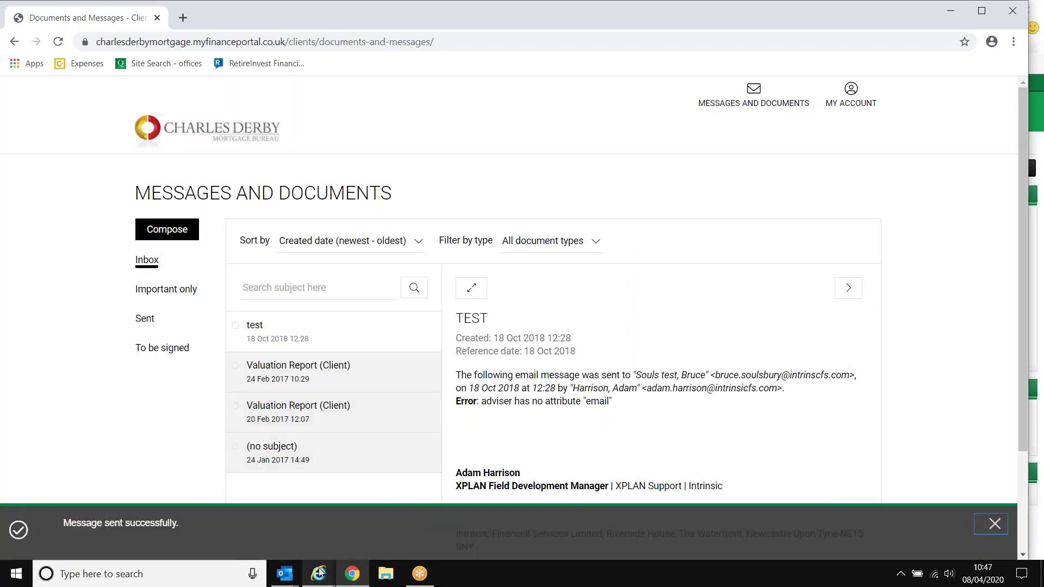
mouse_move(318, 574)
click(379, 499)
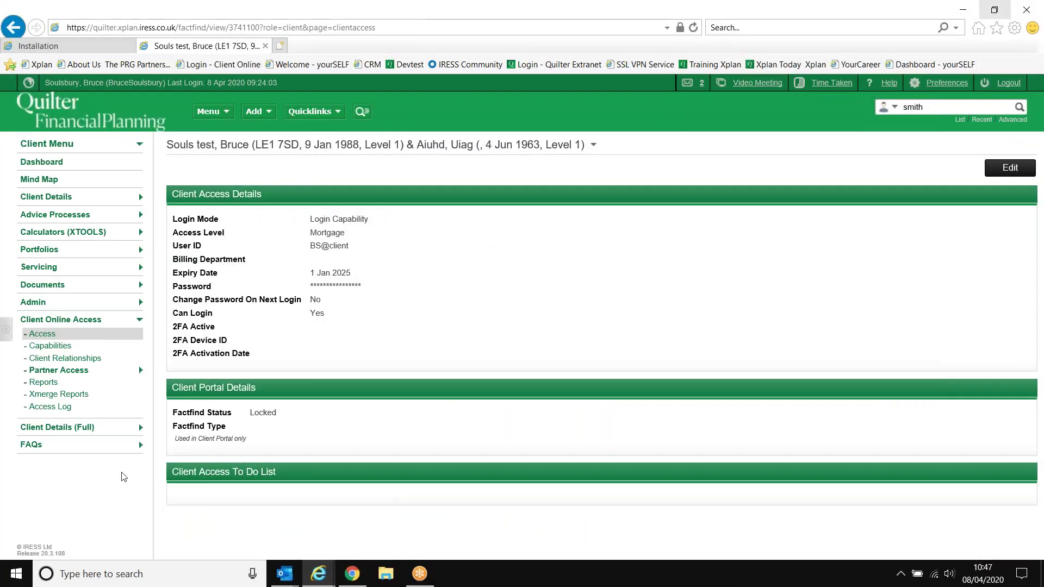
Open the client's Stored Client Documents, then open the 'Hello' secure message note and save and close it.
click(48, 284)
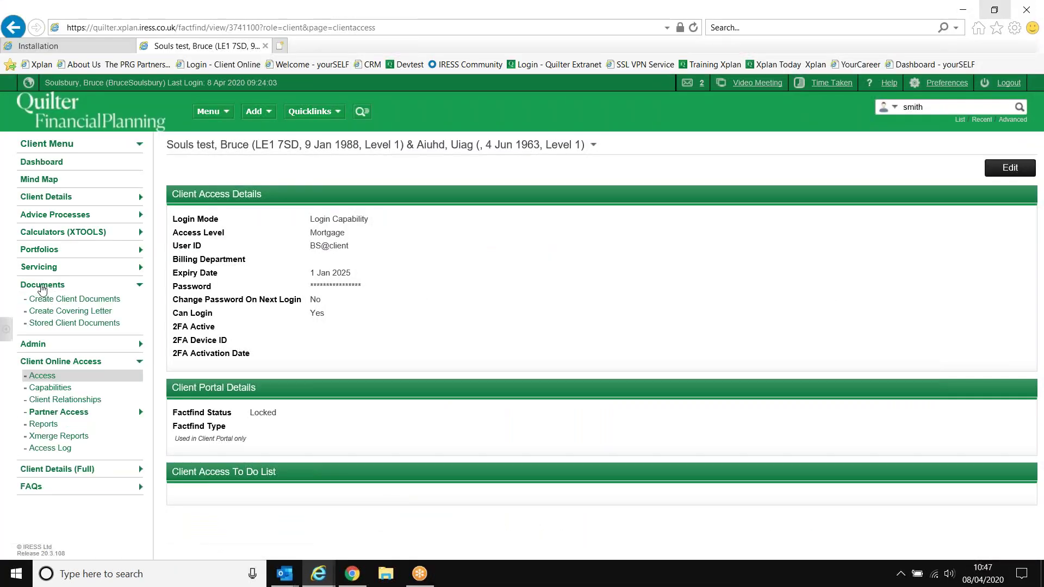
click(71, 325)
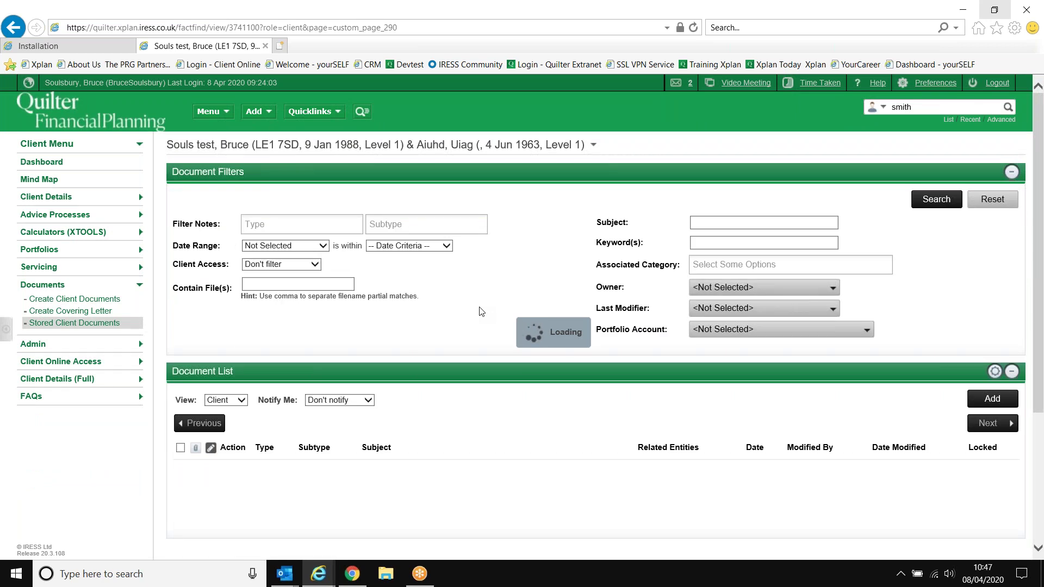
scroll(481, 311, down, 3)
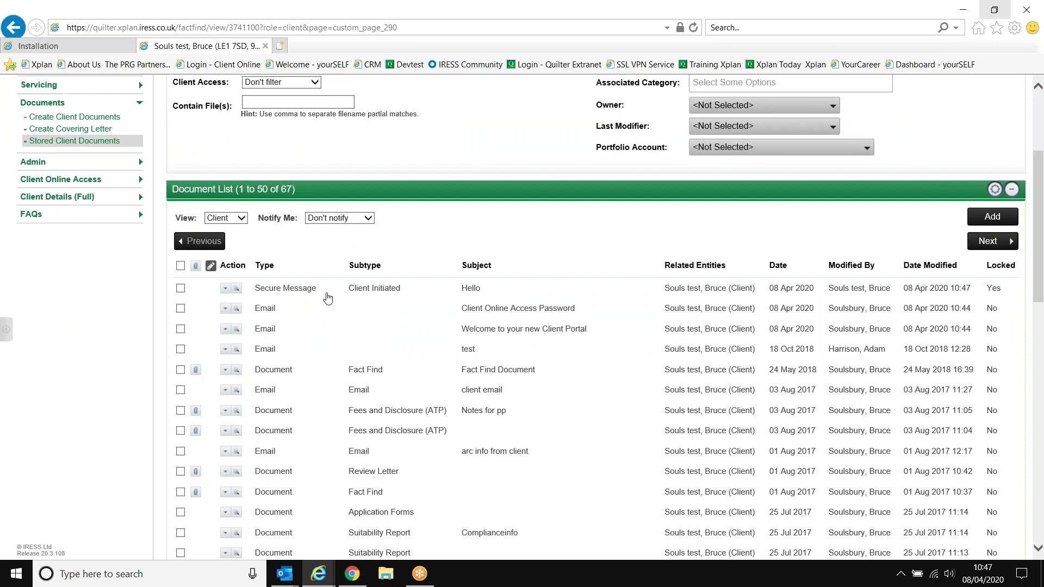
click(431, 294)
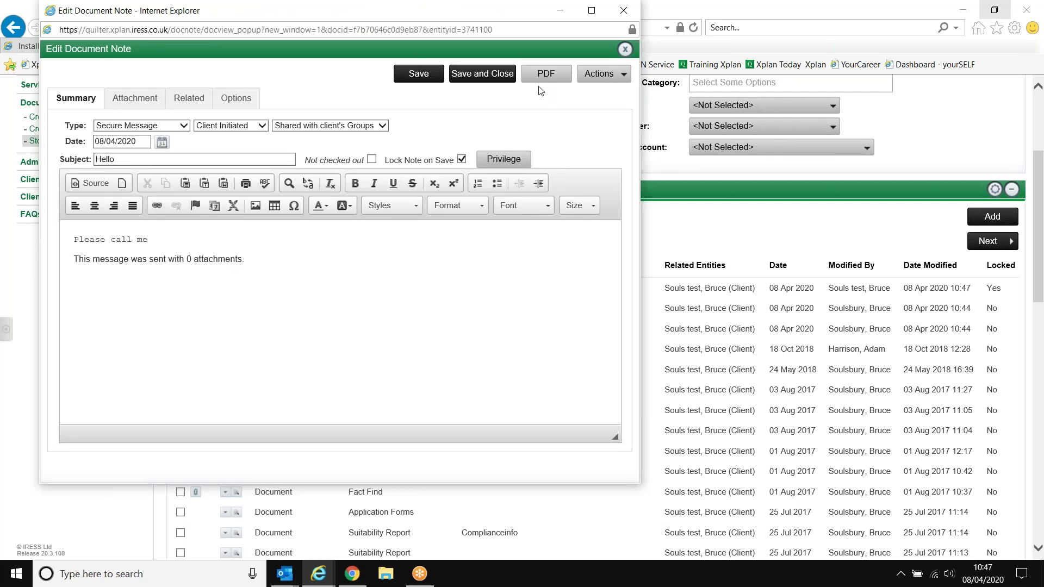
click(481, 74)
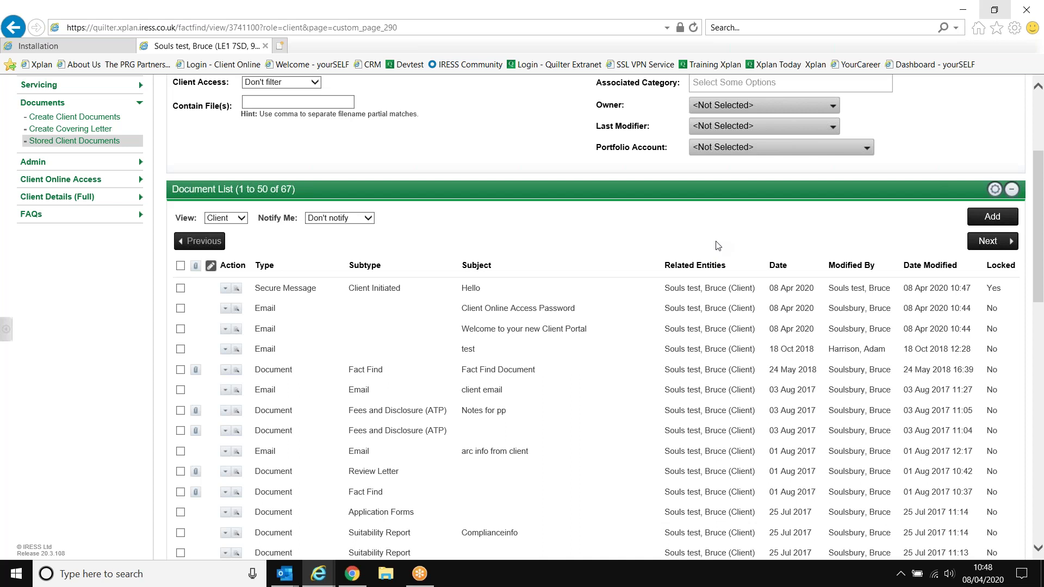
Enable Client Access and Notify Client on the Fact Find Document note's Related tab and save it.
click(467, 373)
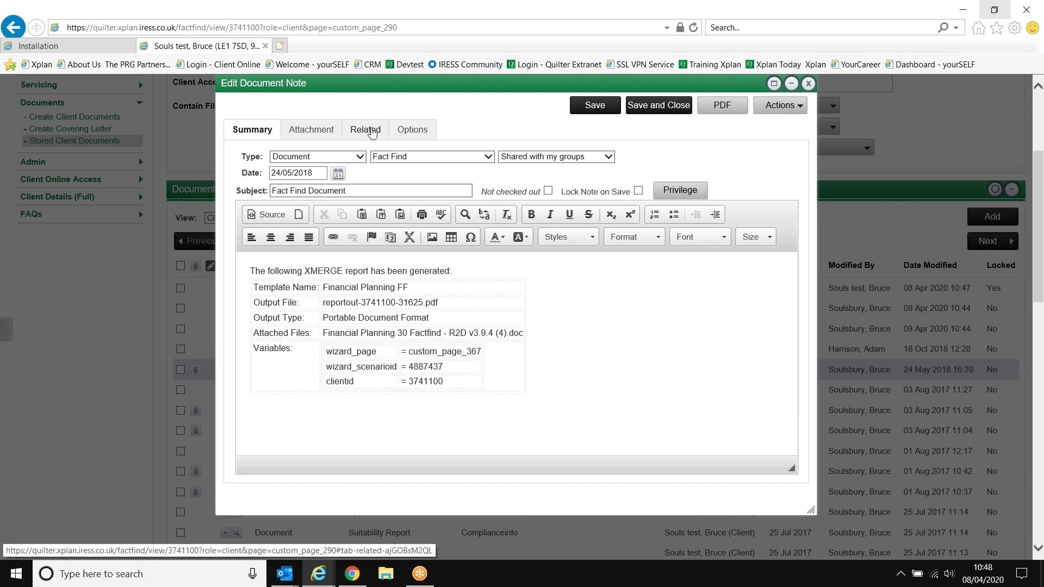
click(372, 133)
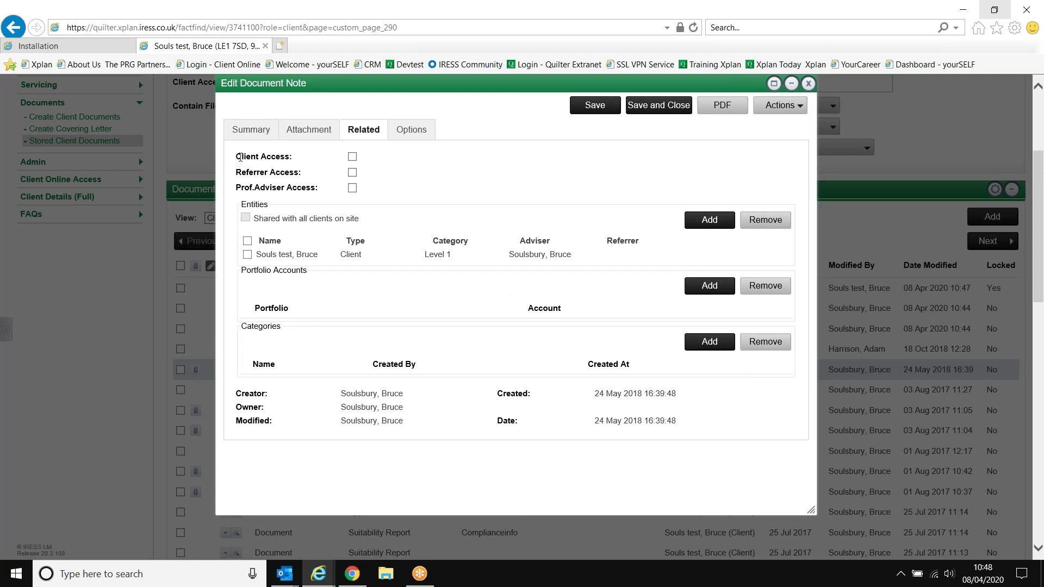
double_click(246, 157)
click(352, 157)
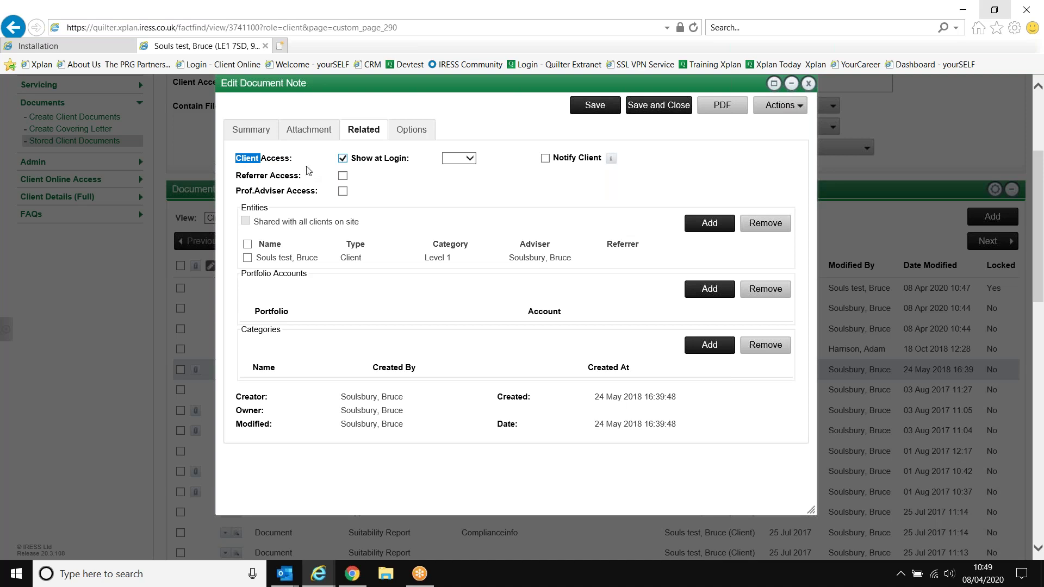
click(311, 162)
click(545, 159)
click(653, 111)
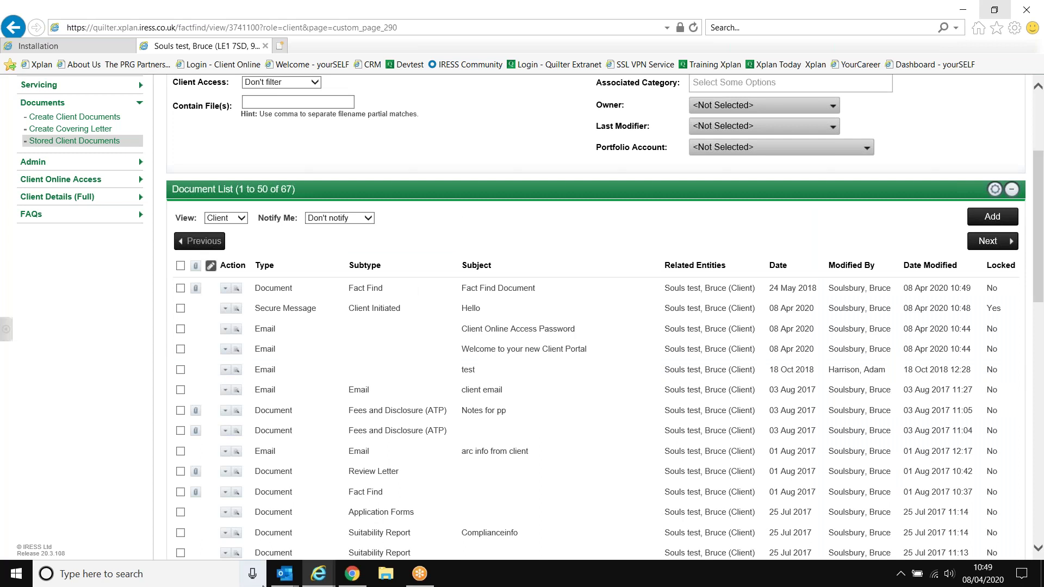
click(283, 576)
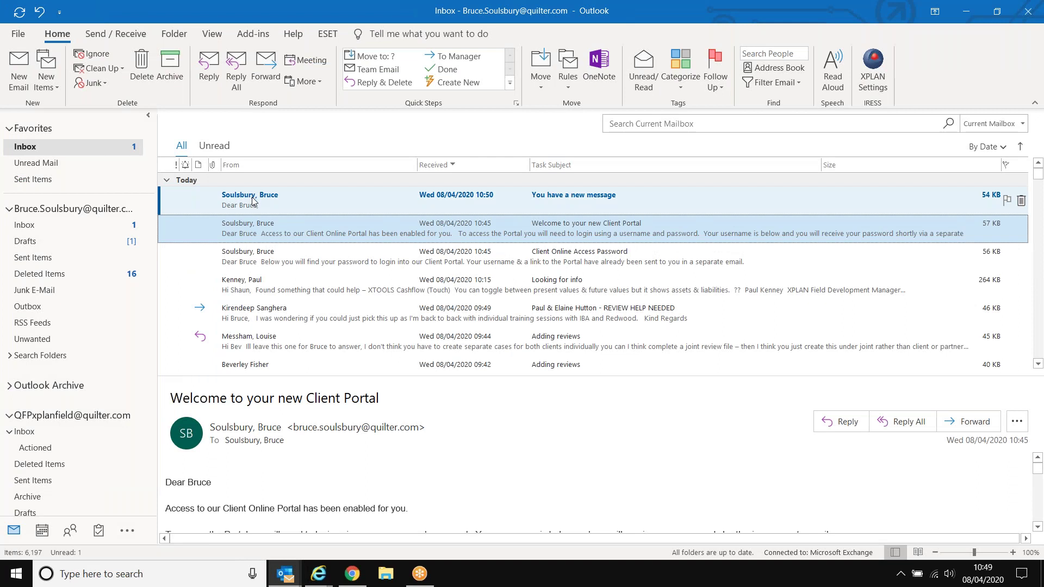
Read and close Outlook's 'You have a new message' notification about the Fact Find Document, then return to the portal.
click(139, 517)
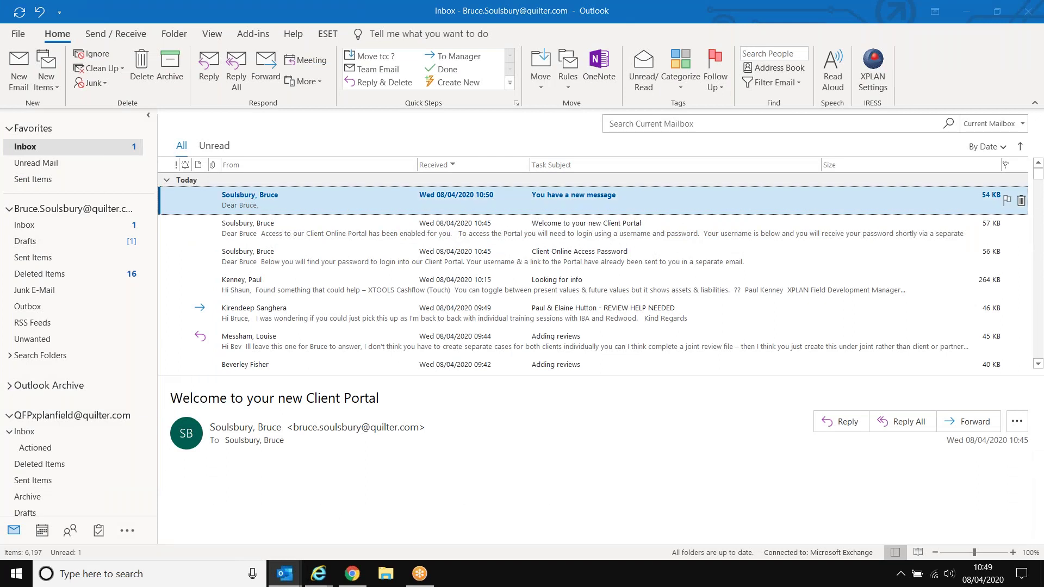
key(Return)
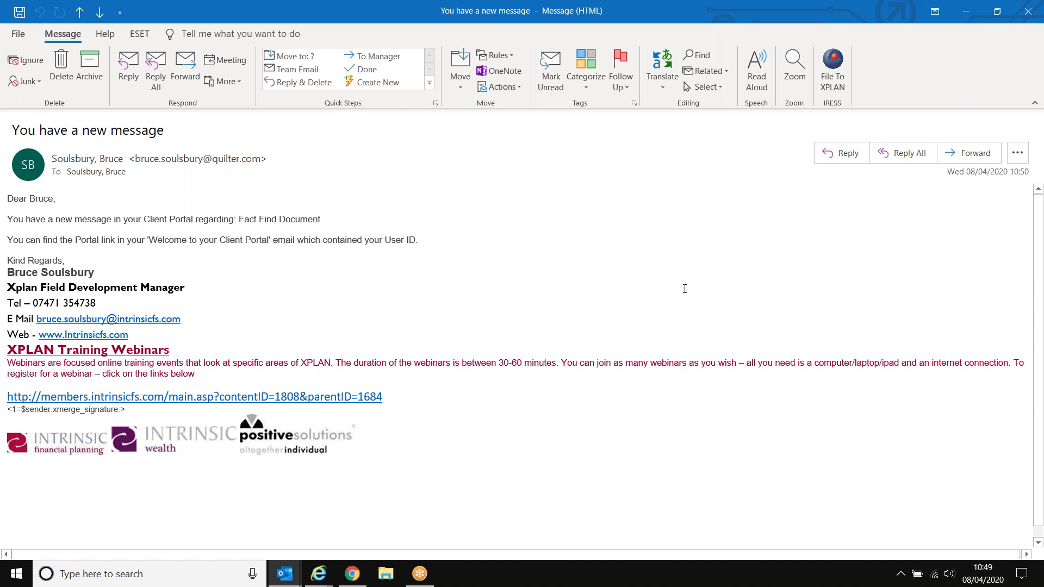
key(Escape)
click(354, 574)
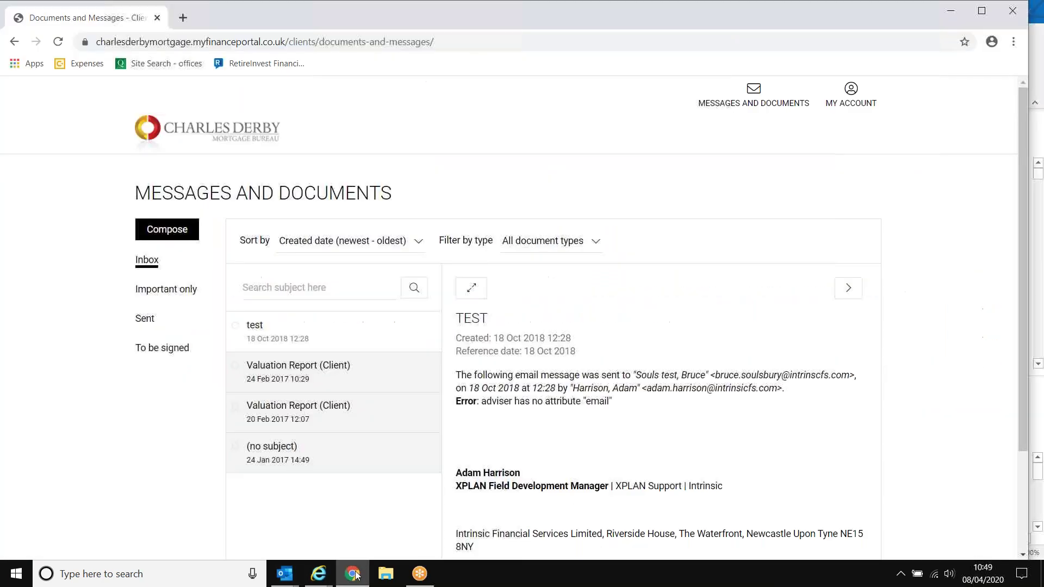
Refresh the portal inbox and open the Fact Find Document's reportout-3741100-31625.pdf attachment.
click(60, 43)
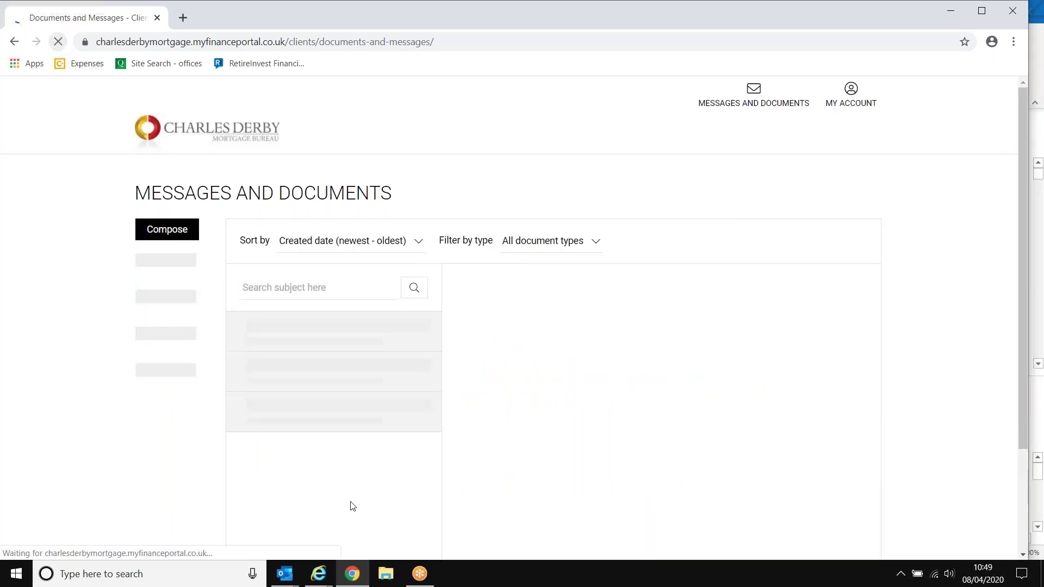
scroll(313, 326, down, 1)
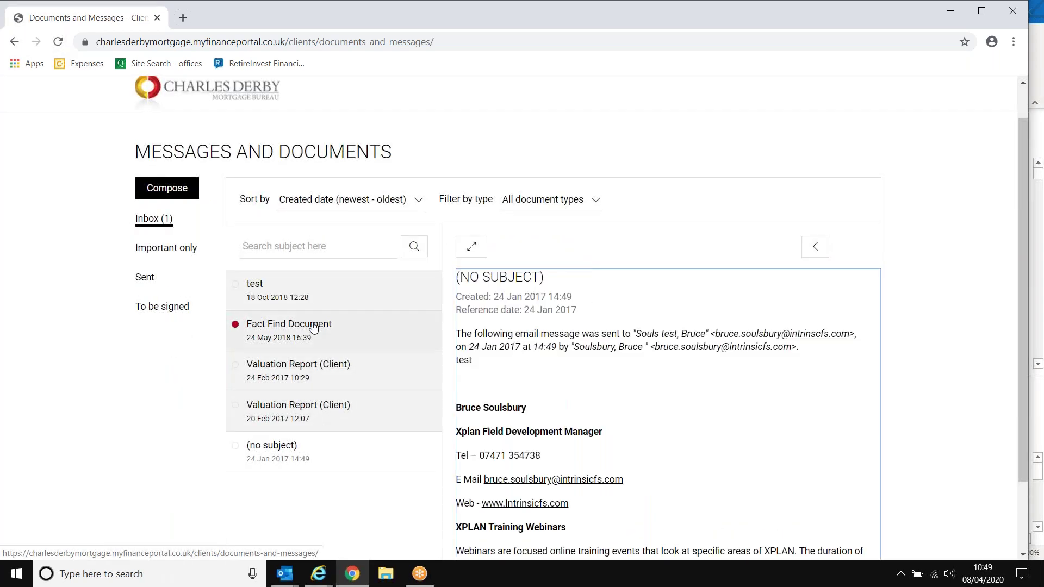
click(303, 322)
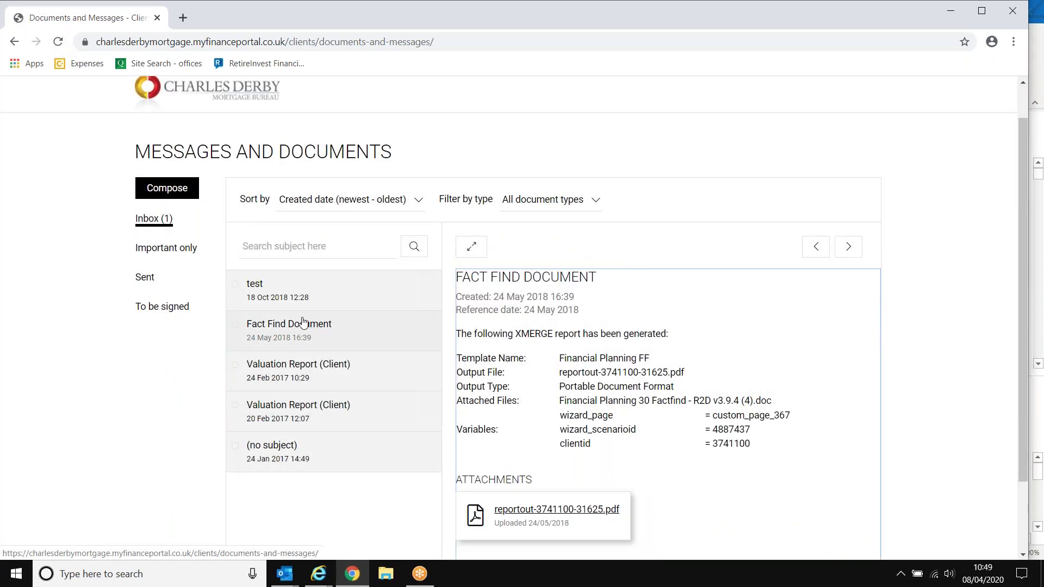
click(566, 514)
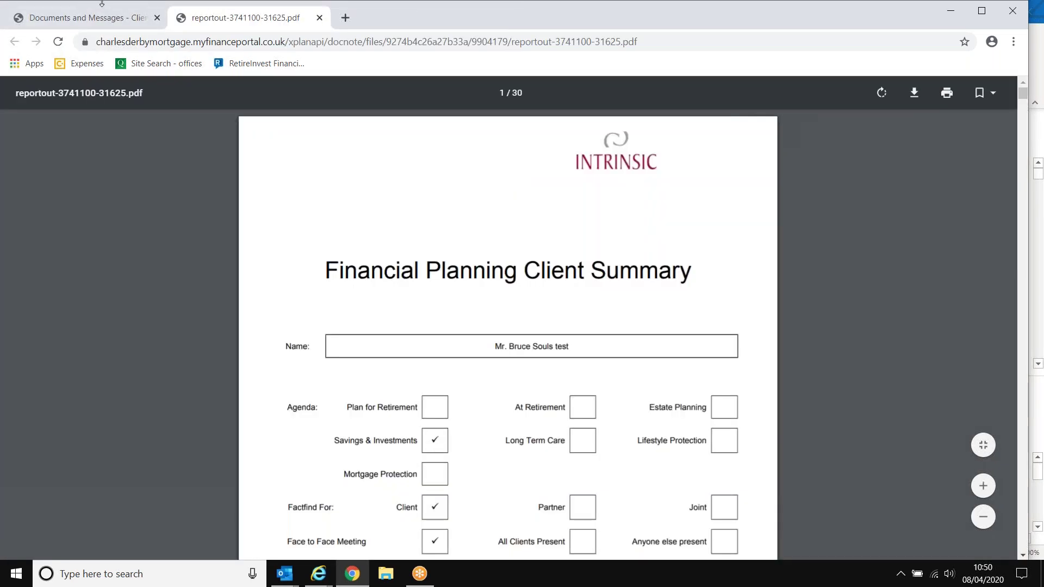
Close the report PDF tab and return to Xplan's Stored Client Documents list.
click(319, 18)
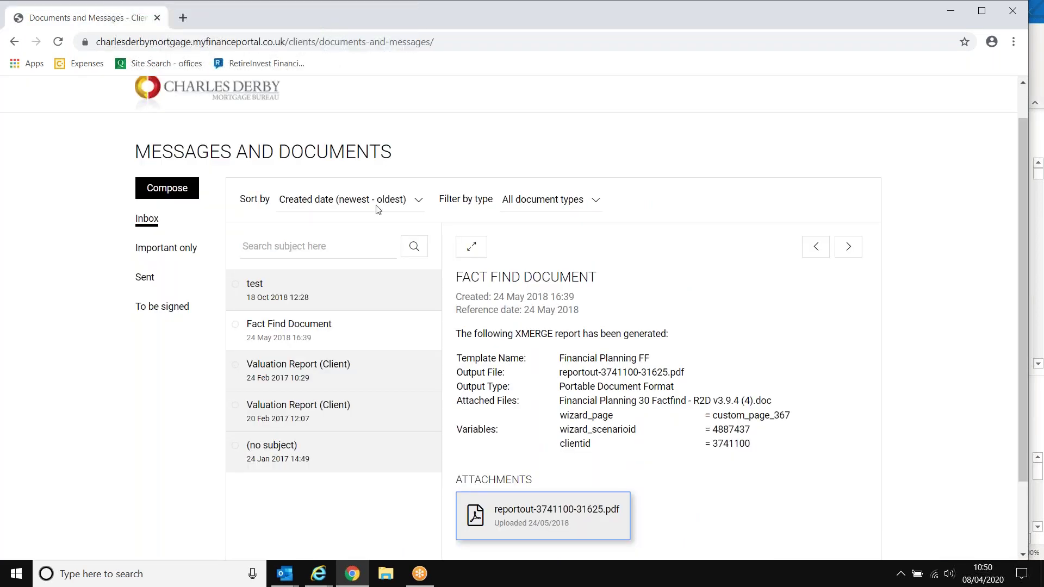
click(153, 373)
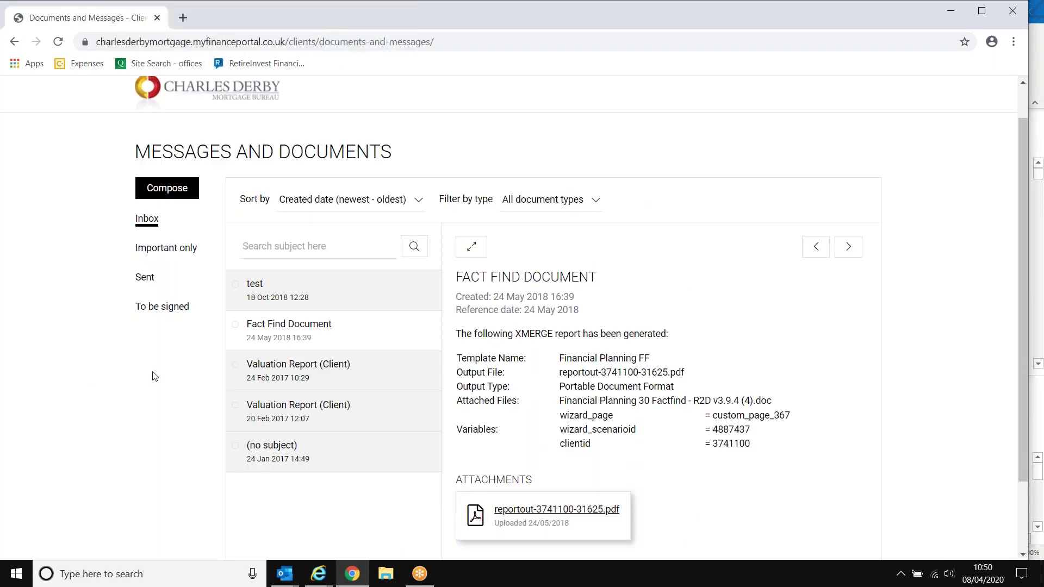
click(319, 574)
click(393, 487)
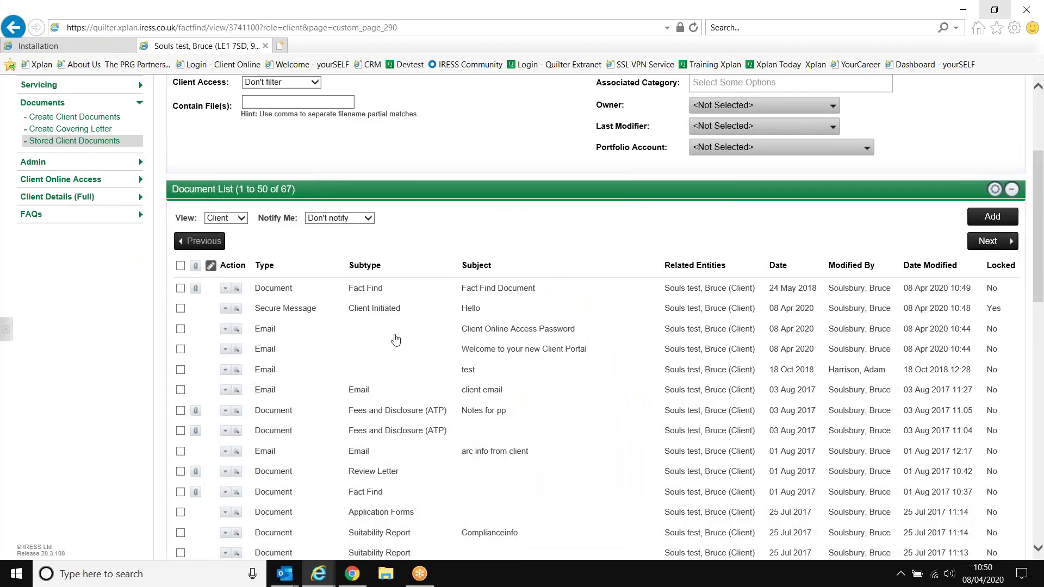
Untick Client Access on the Fact Find Document note, save it, and return to the client portal.
click(385, 288)
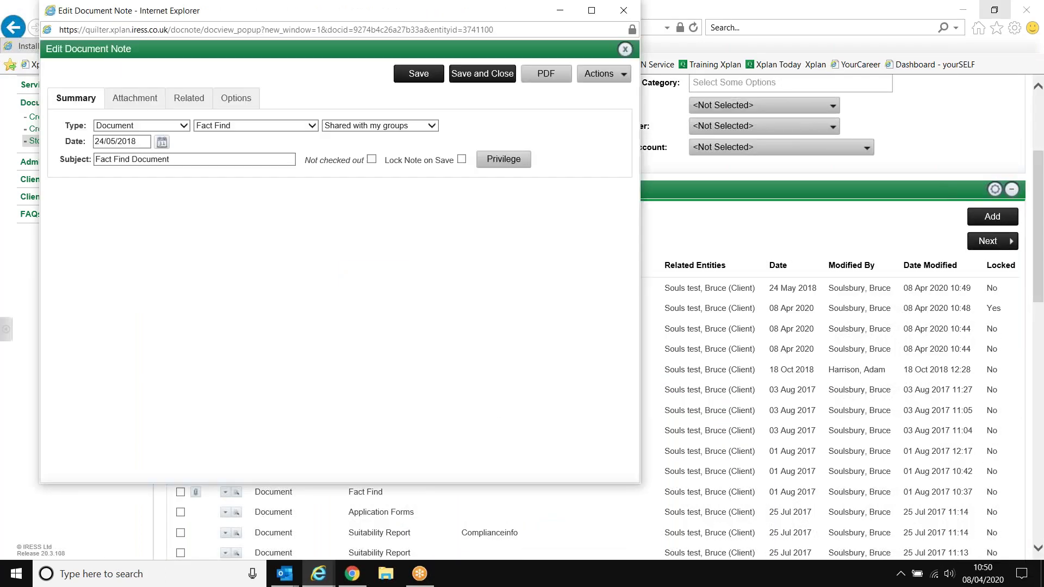
click(189, 101)
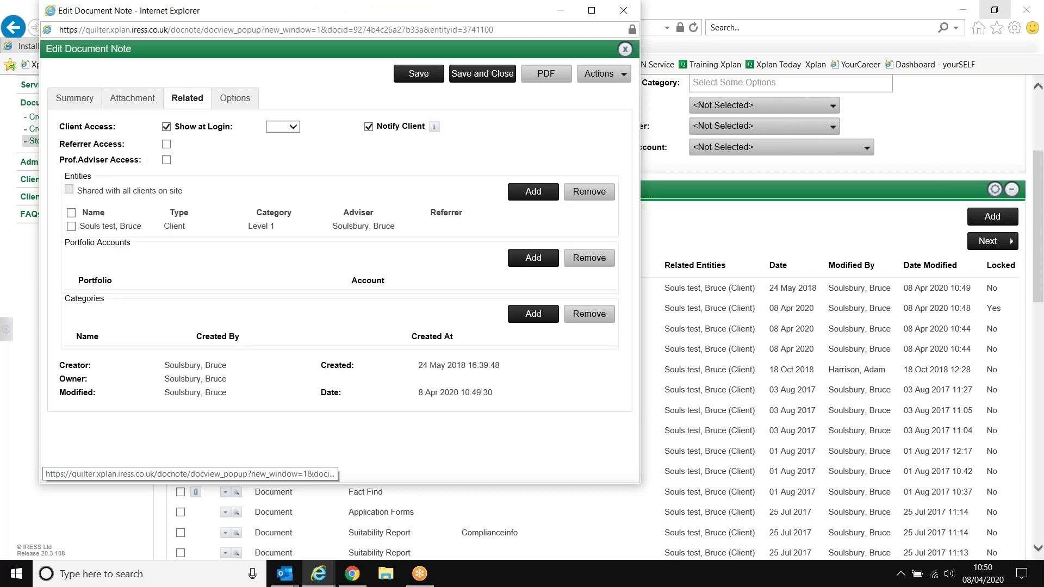
click(166, 127)
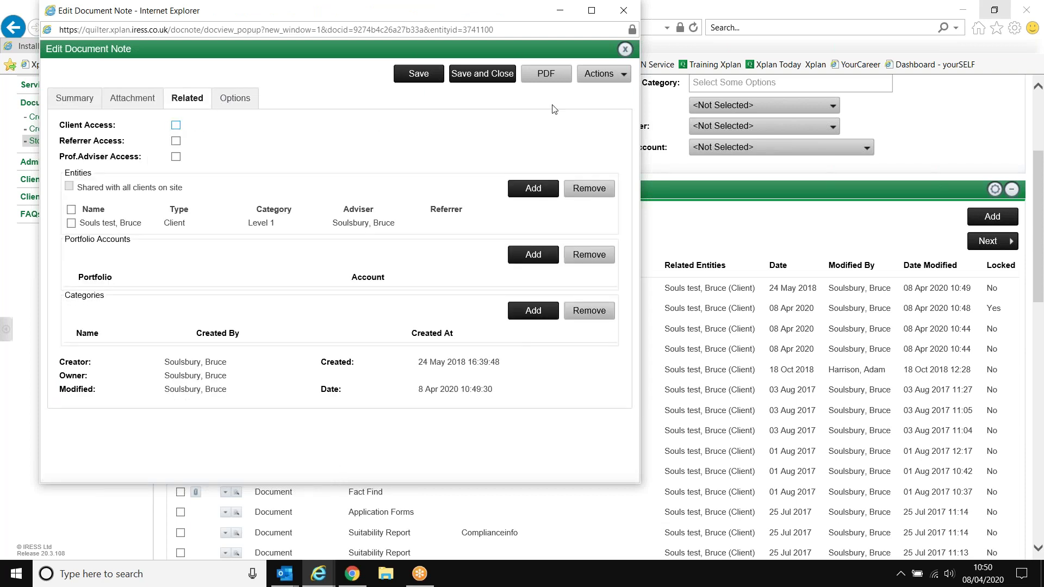
click(478, 74)
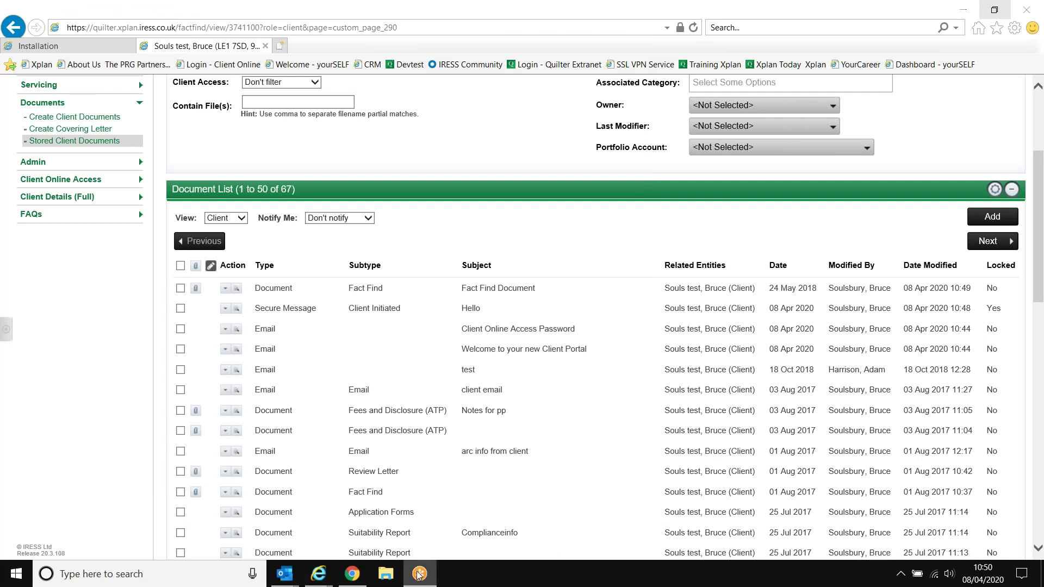
click(352, 574)
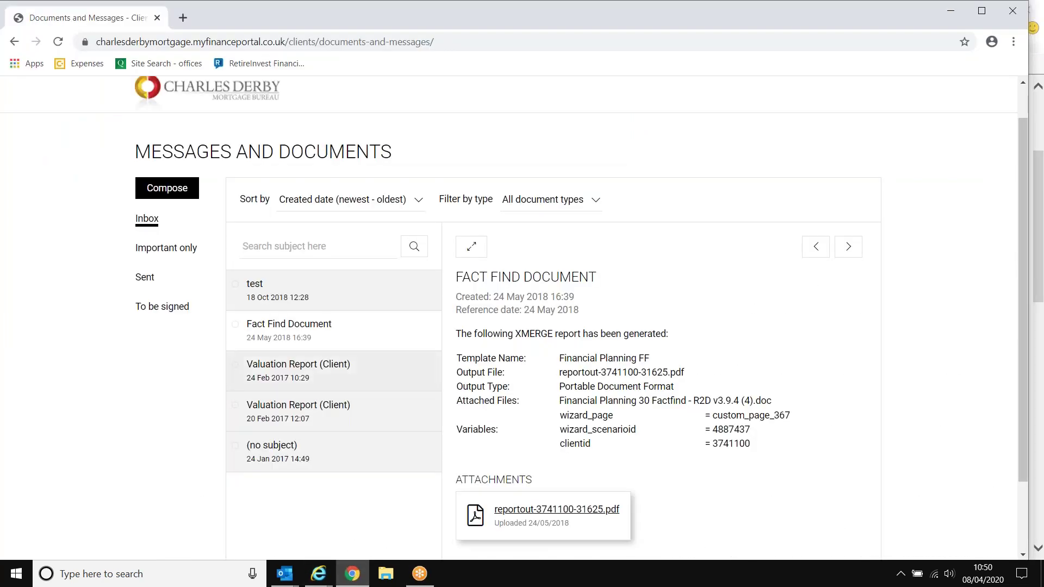
Reload the portal inbox to confirm the Fact Find Document is gone, then start a new message.
click(58, 43)
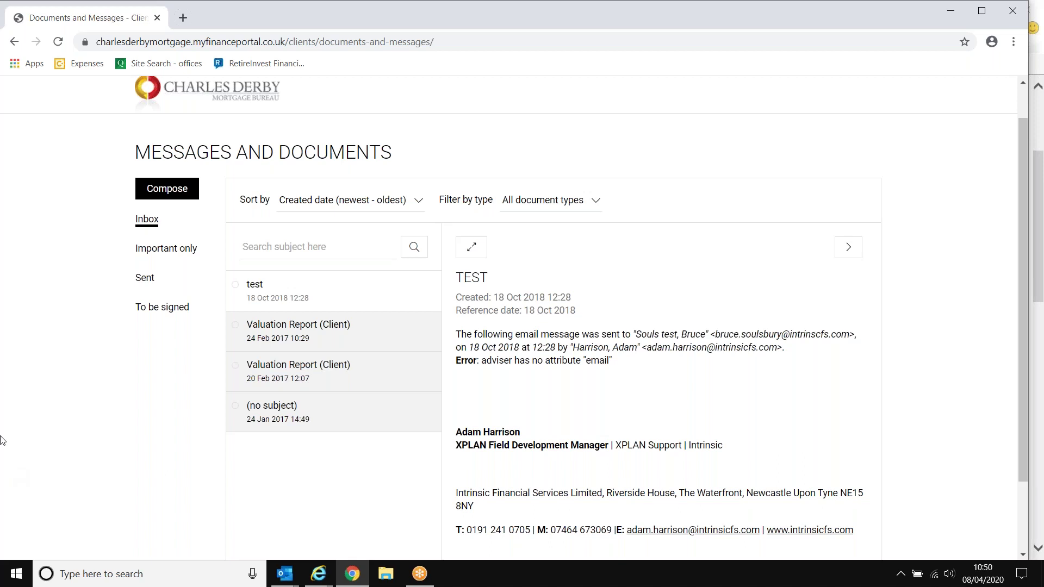
click(166, 193)
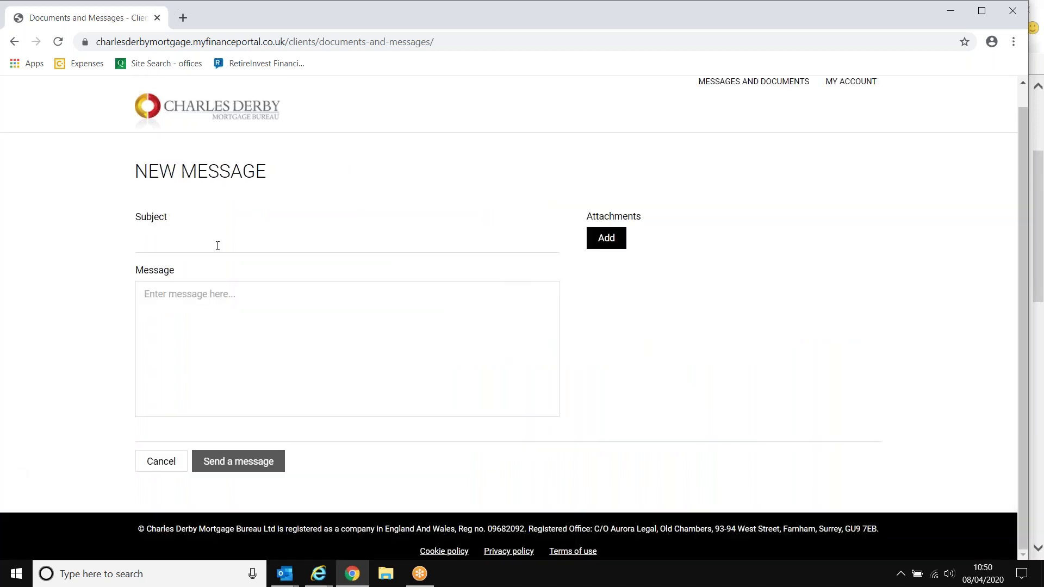
Send a portal message titled 'Bank ST' with the XPN-0096 digital signatures user guide PDF attached.
click(218, 245)
text(Bank ST)
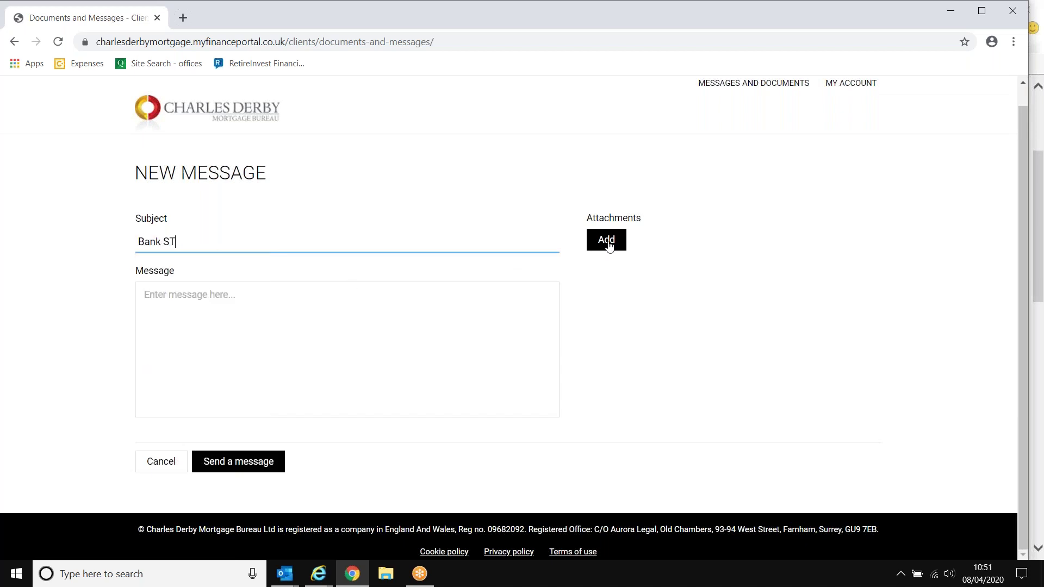
click(607, 240)
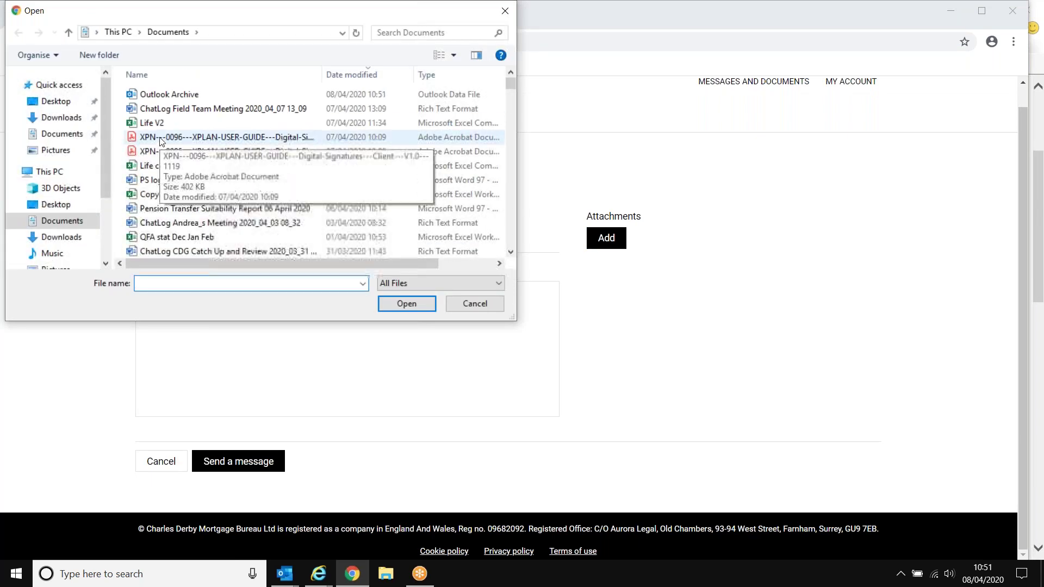
double_click(161, 143)
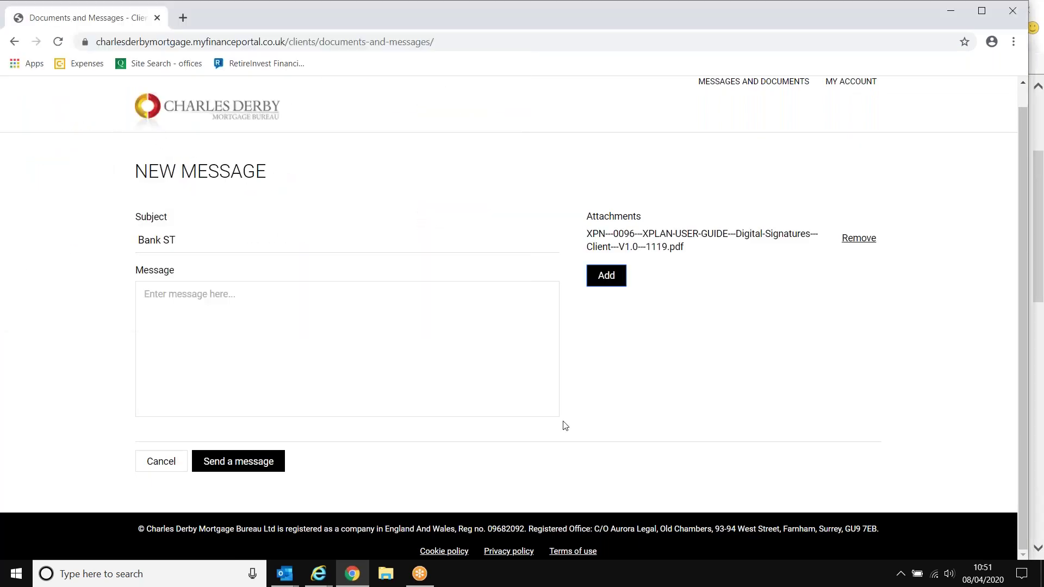
click(238, 461)
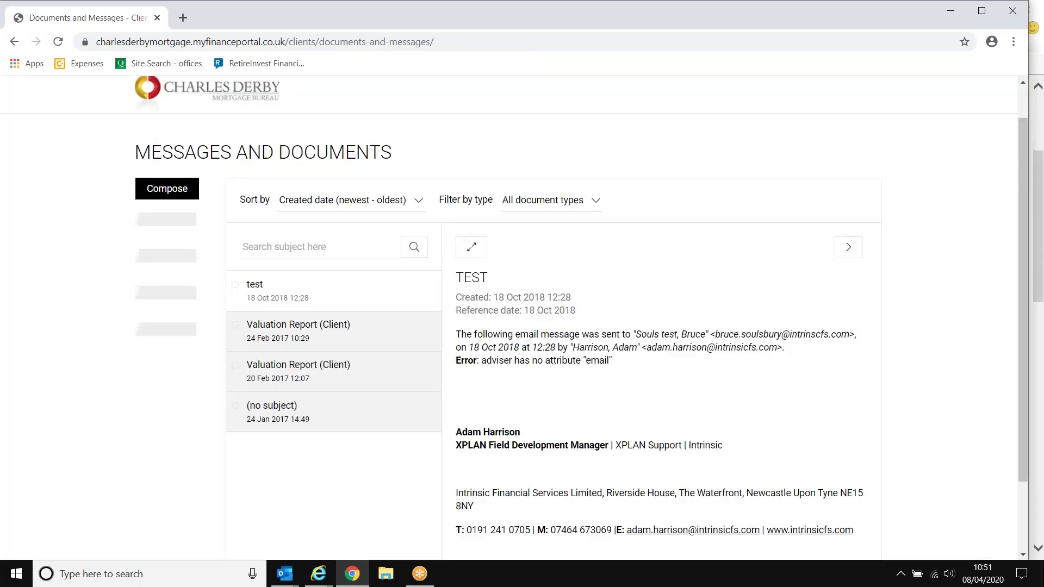
click(319, 573)
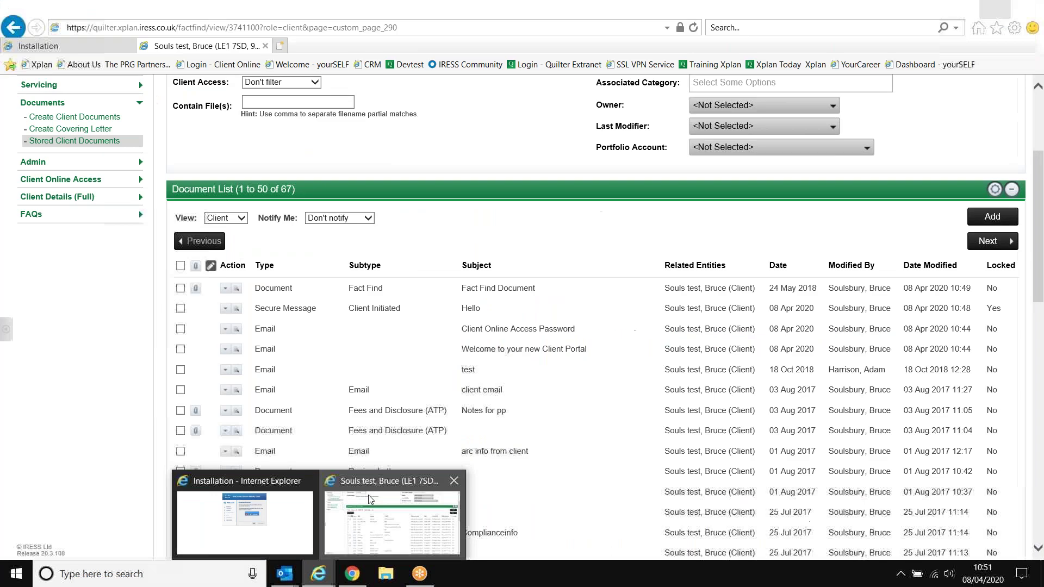
Refresh Xplan's stored client documents to 68 items and open the client's 'Bank ST' message note.
click(367, 495)
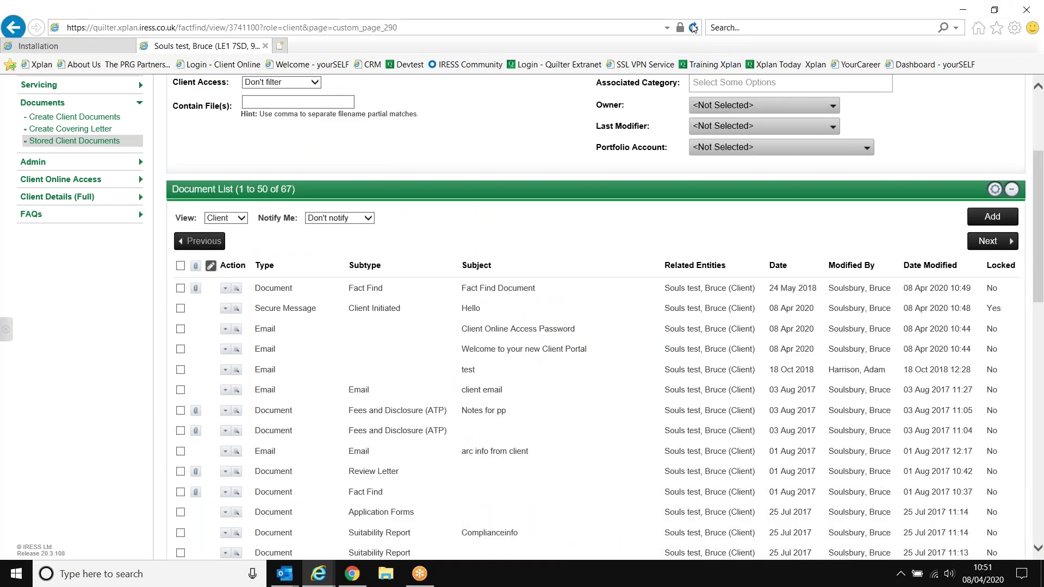
click(693, 27)
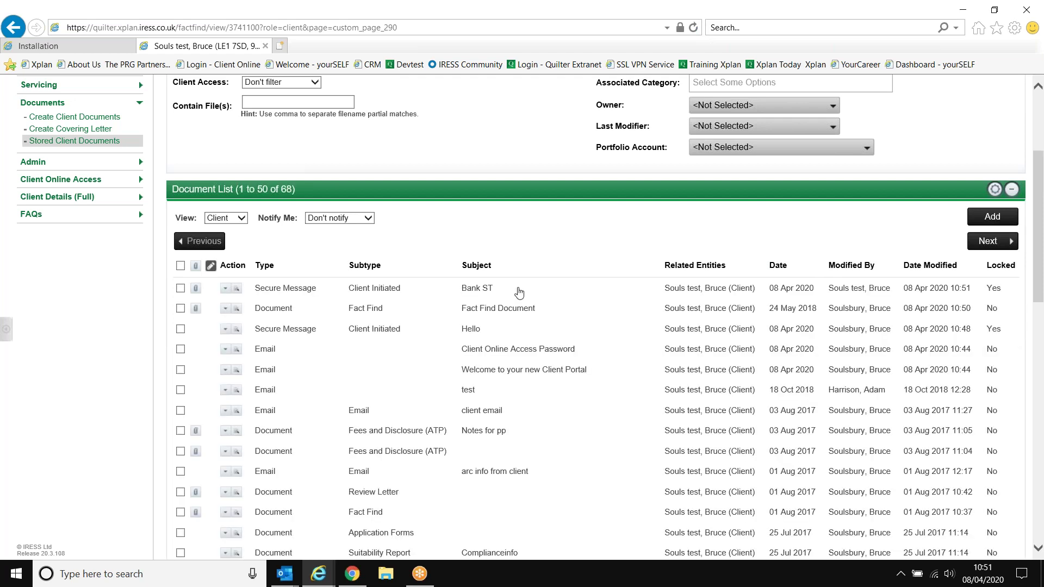
click(471, 291)
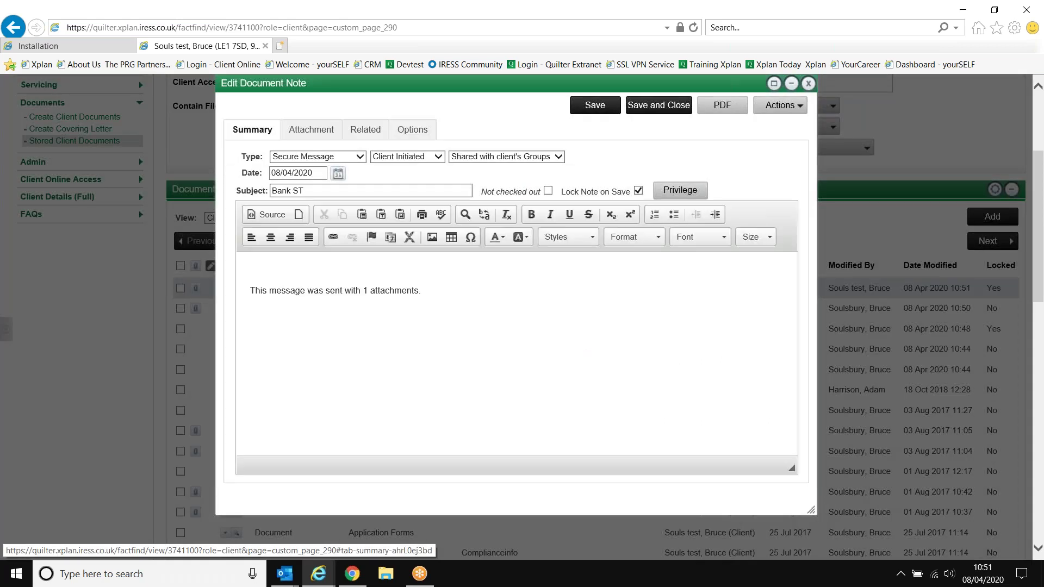
click(313, 131)
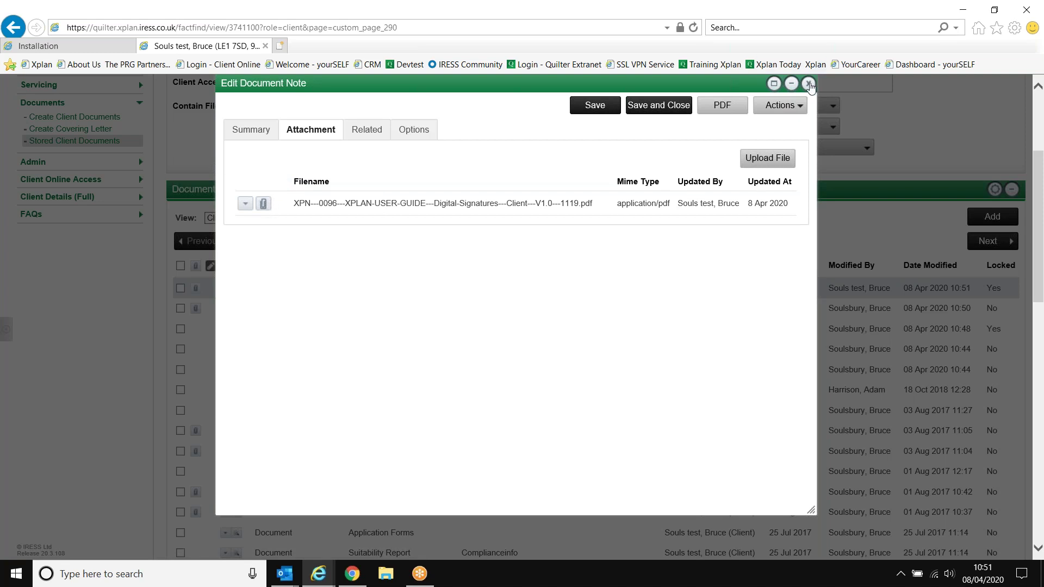
click(809, 84)
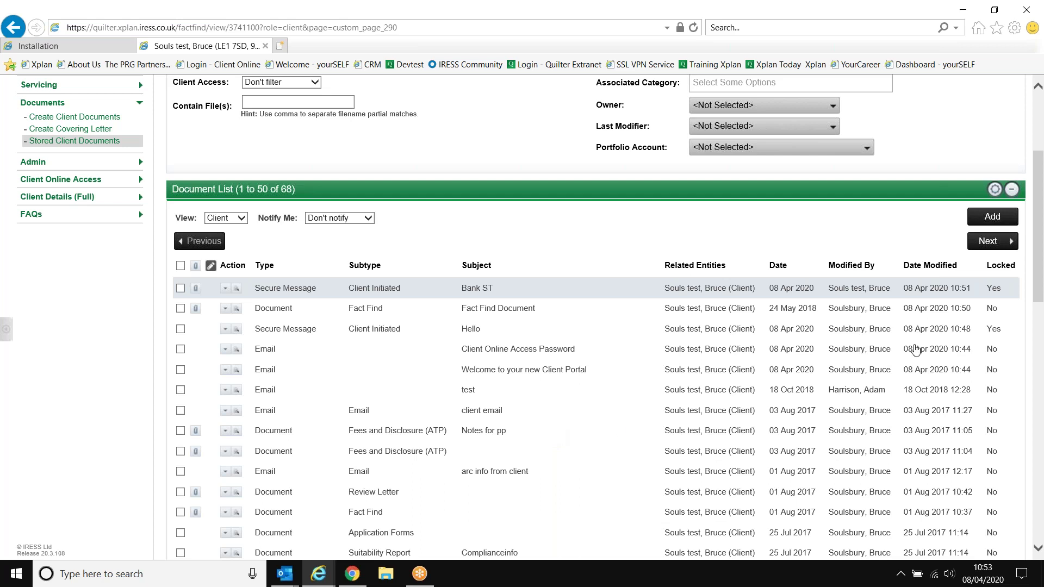
Add a Document note of subtype Letter of Authority with subject 'LOA' and message 'Please sign'.
click(993, 218)
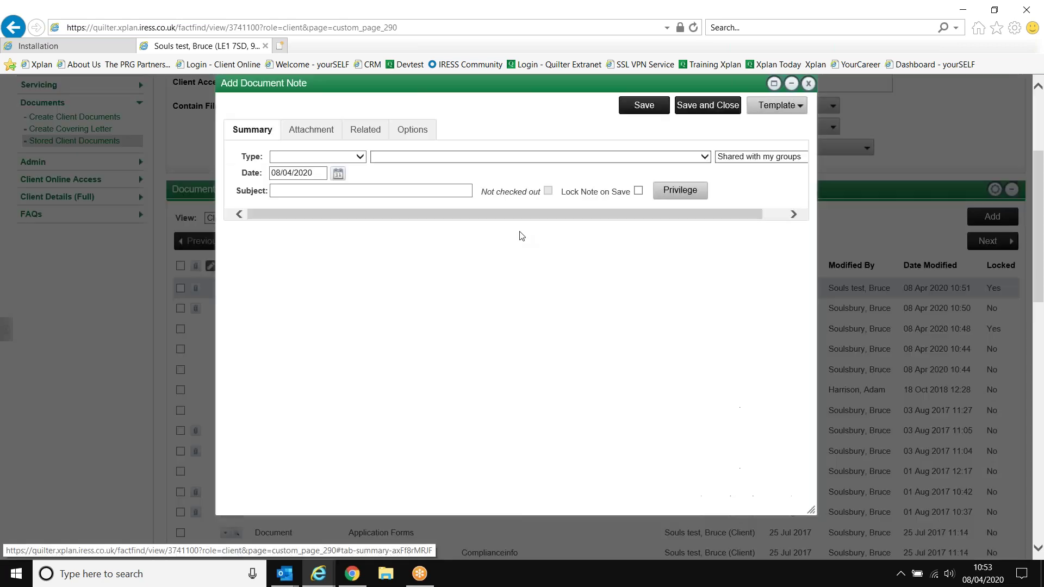
click(360, 157)
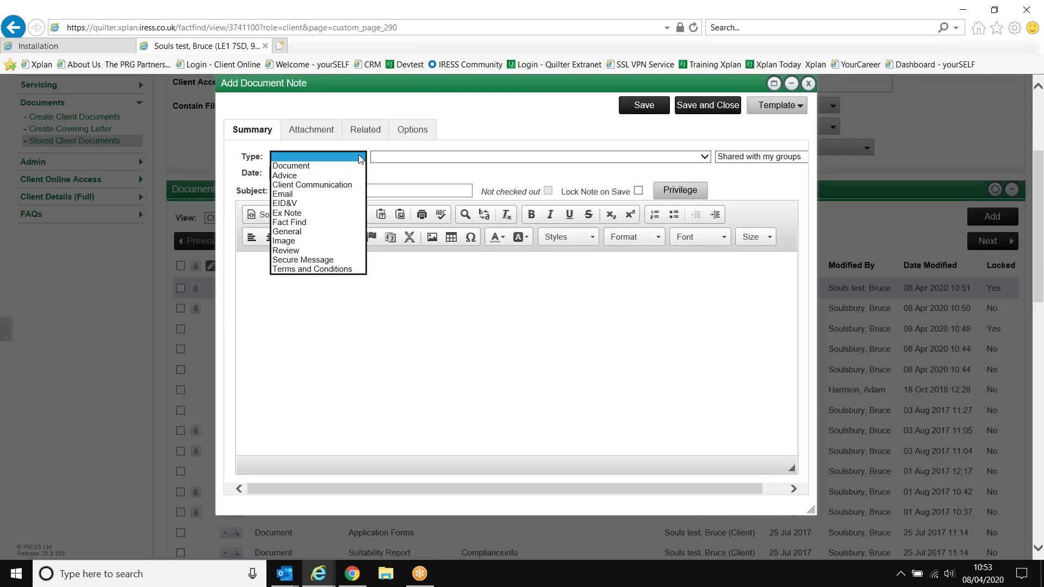
click(358, 166)
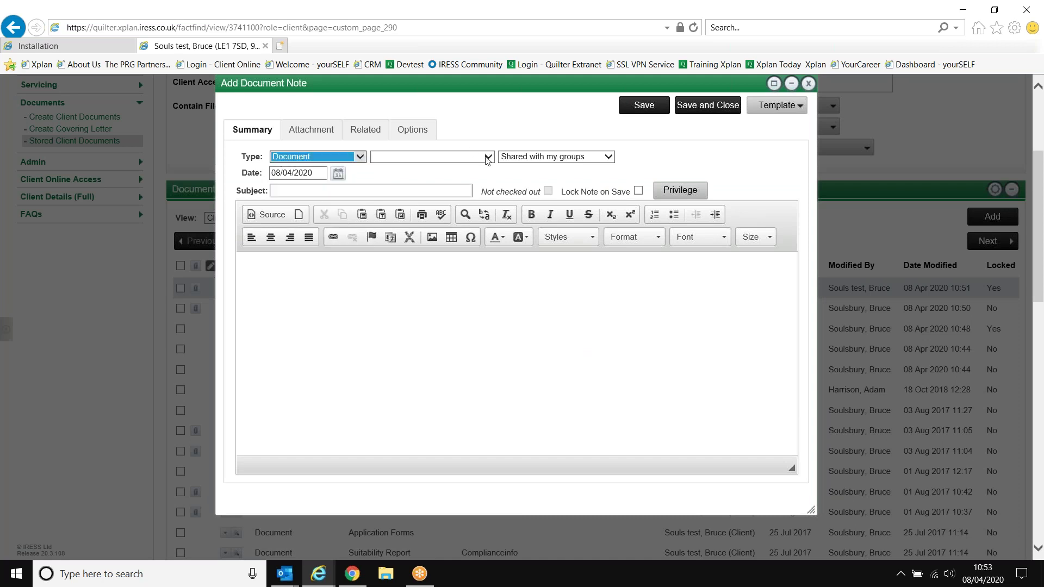
click(487, 157)
click(488, 395)
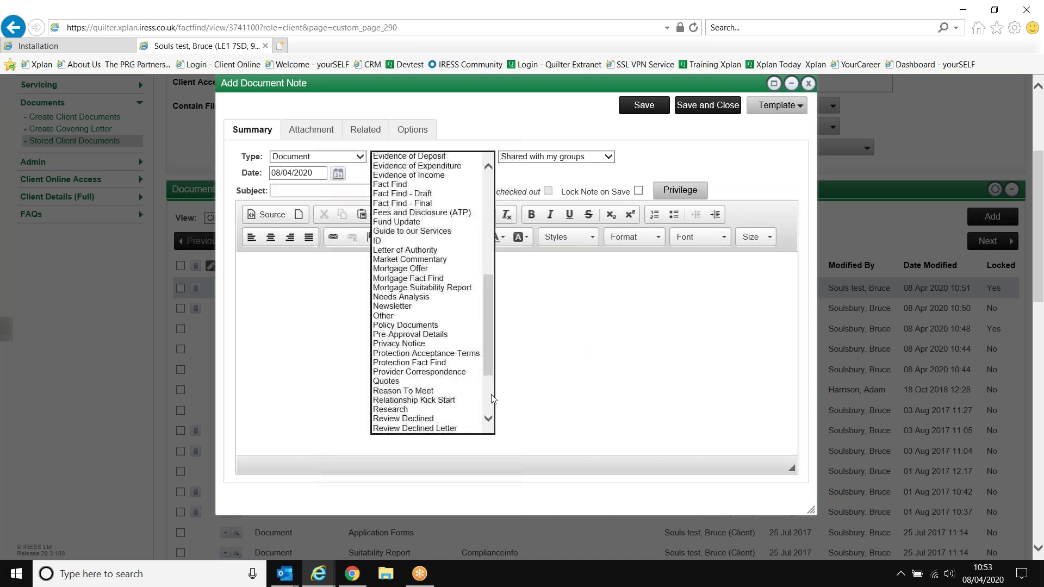
click(463, 250)
click(382, 190)
text(LOA)
click(311, 275)
text(Please sign)
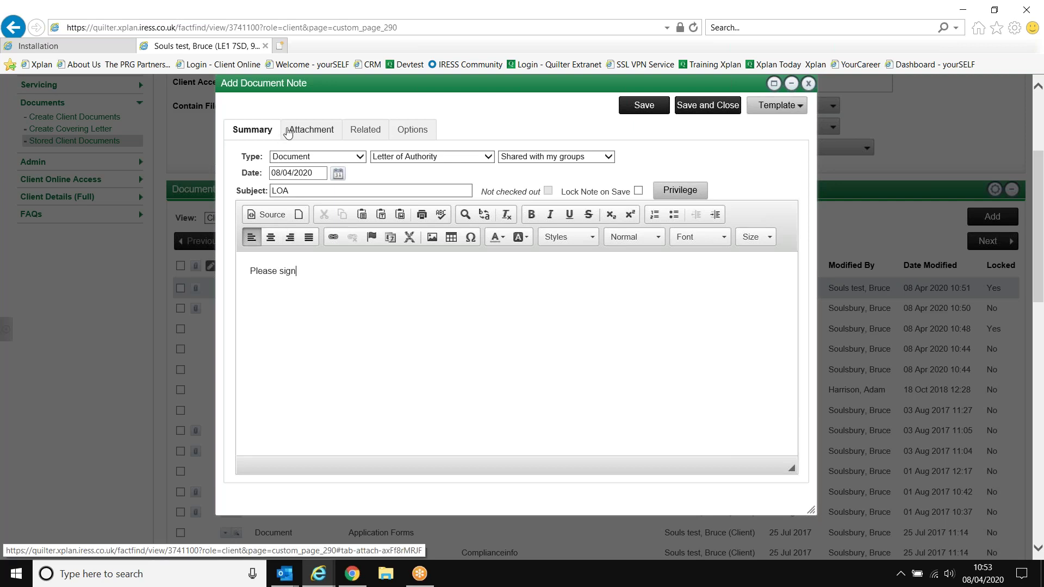
Attach the digital signatures user guide PDF to the LOA note and save it.
click(319, 132)
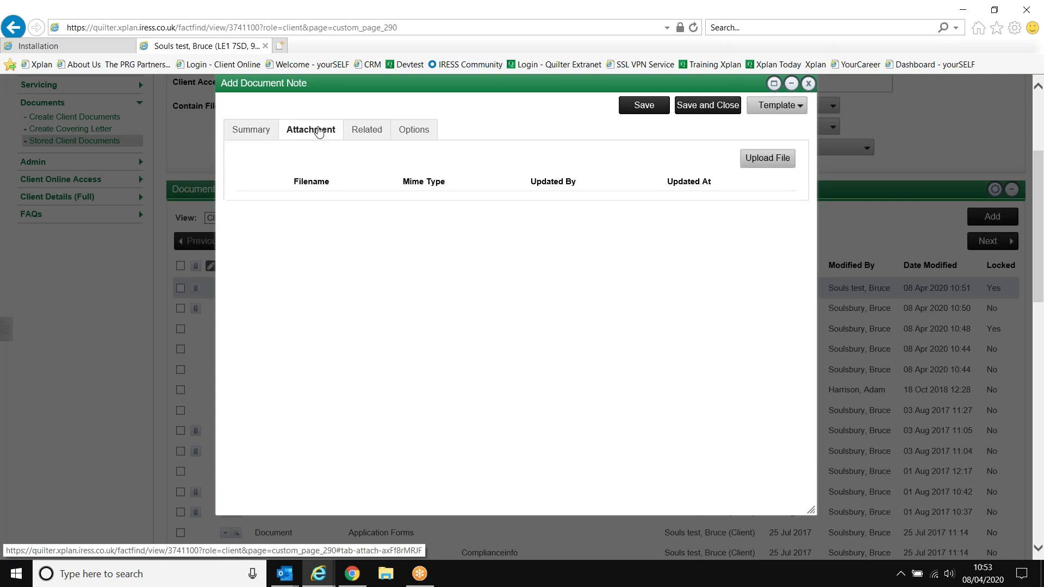
click(765, 158)
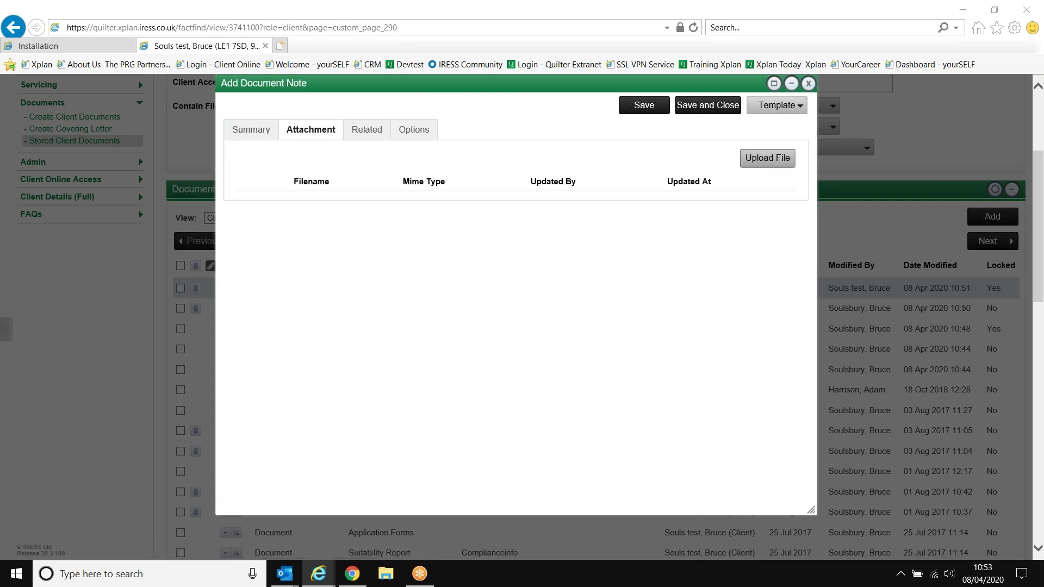
click(183, 140)
click(328, 304)
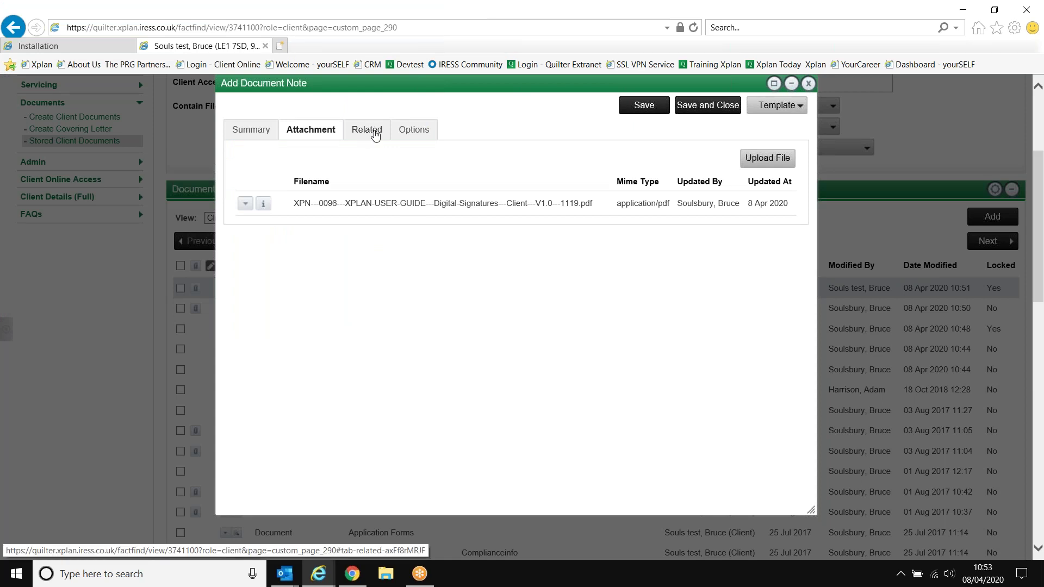
click(375, 135)
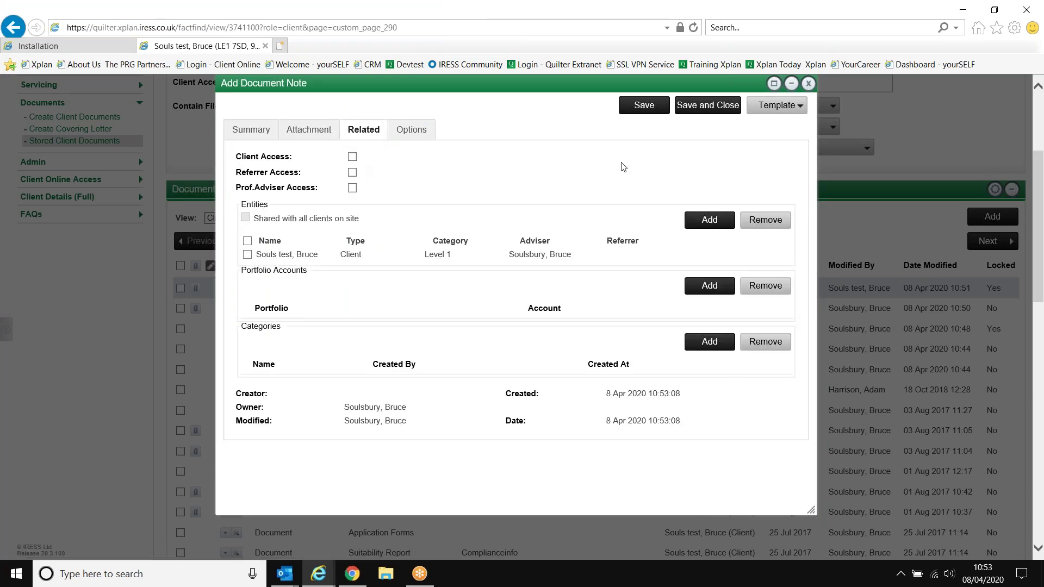
click(717, 108)
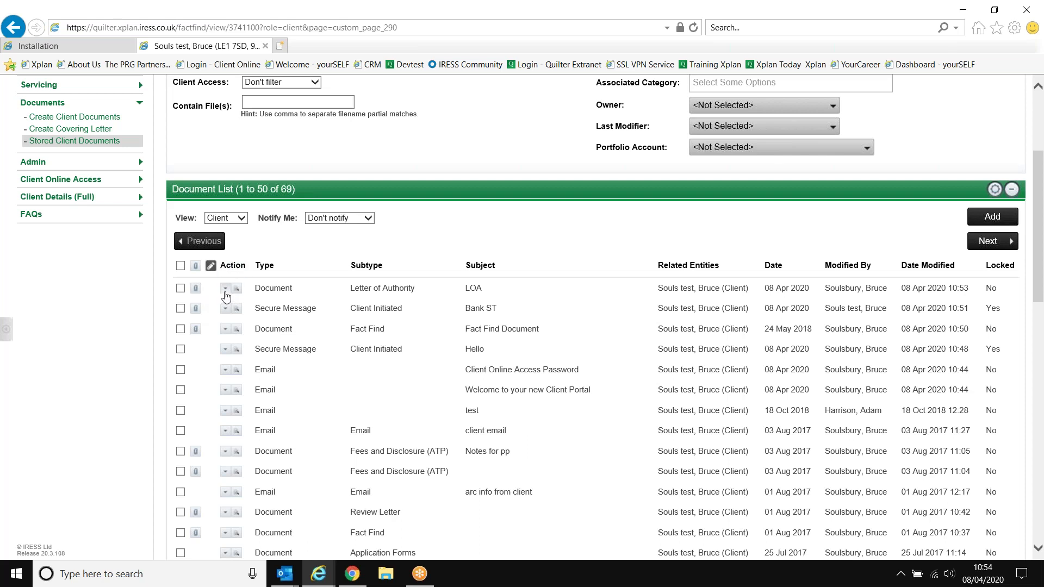
Finalise the LOA note's PDF for digital signature with the client as signatory, accepting the charges warning.
click(225, 288)
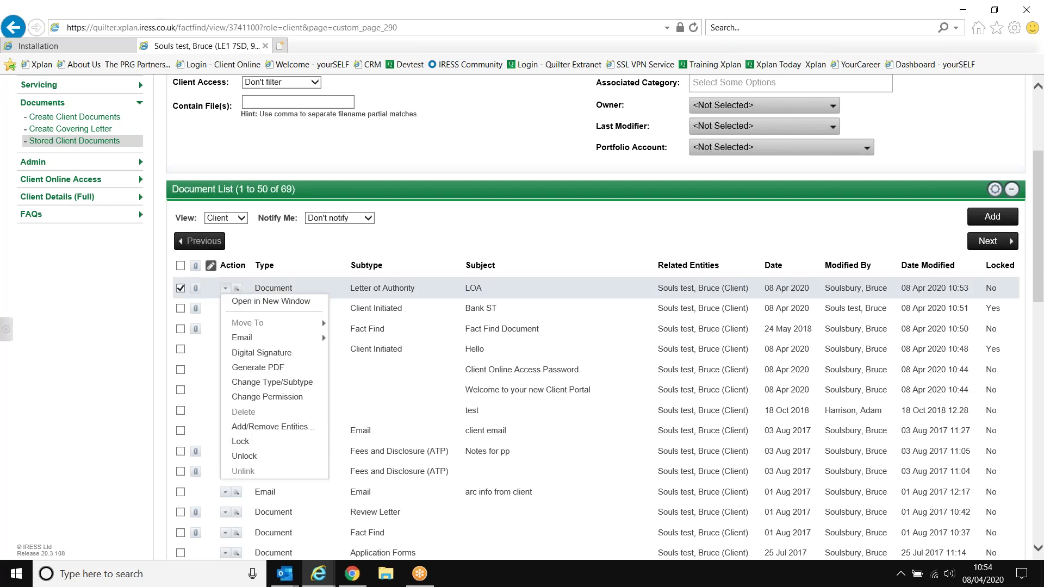
click(263, 353)
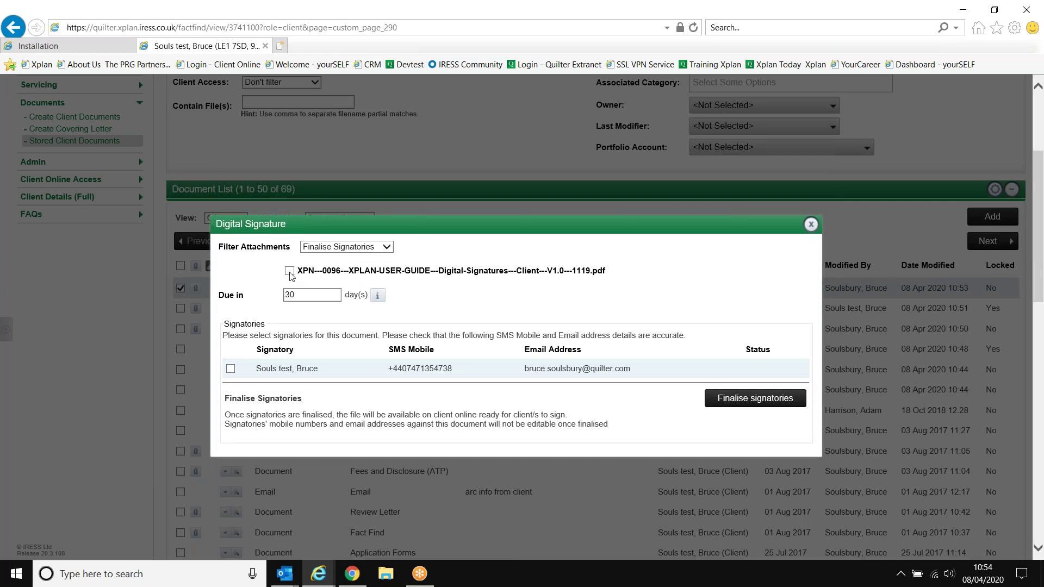
click(289, 271)
click(231, 369)
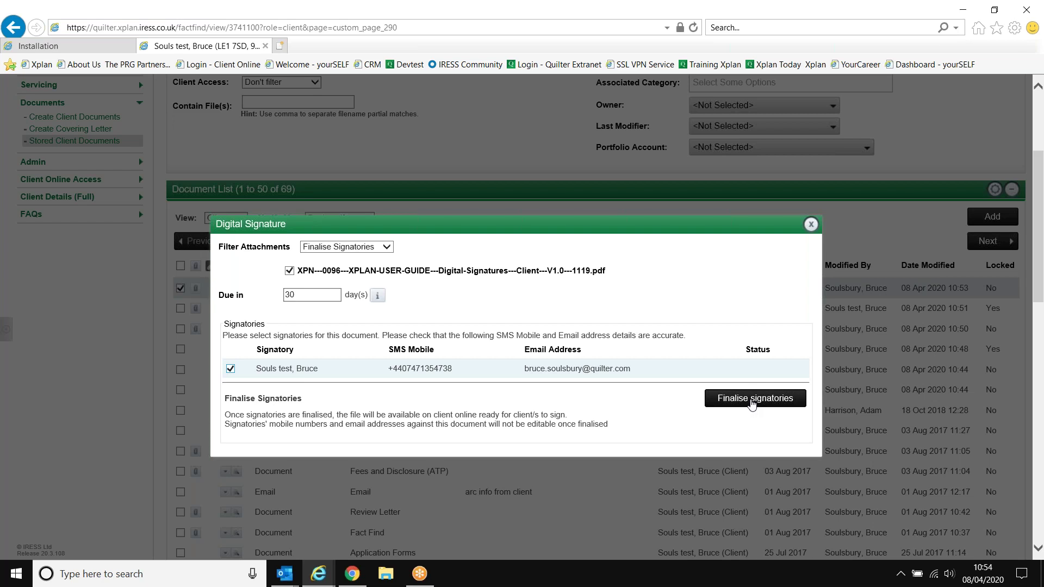
click(752, 400)
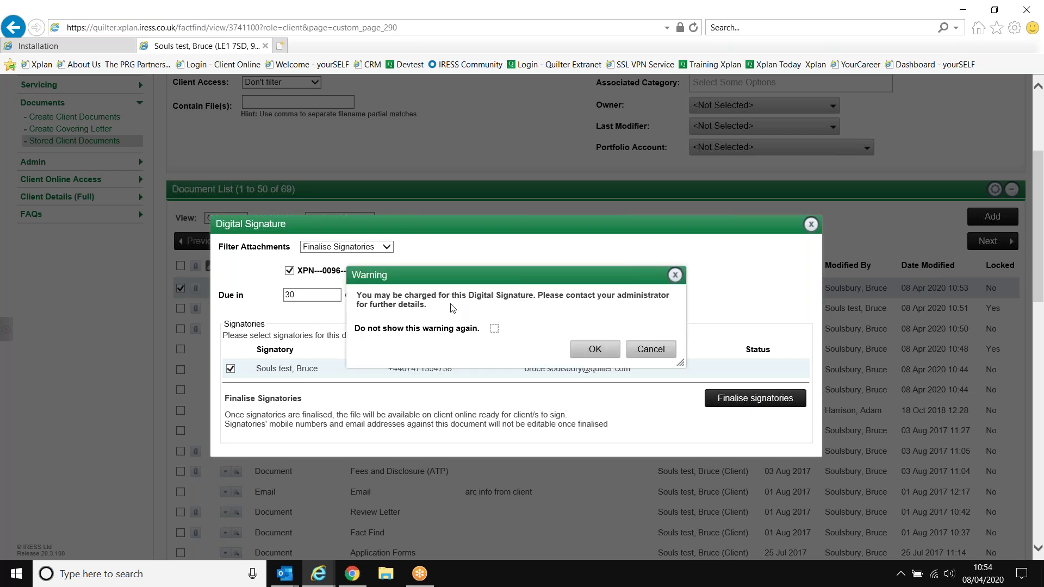
click(494, 328)
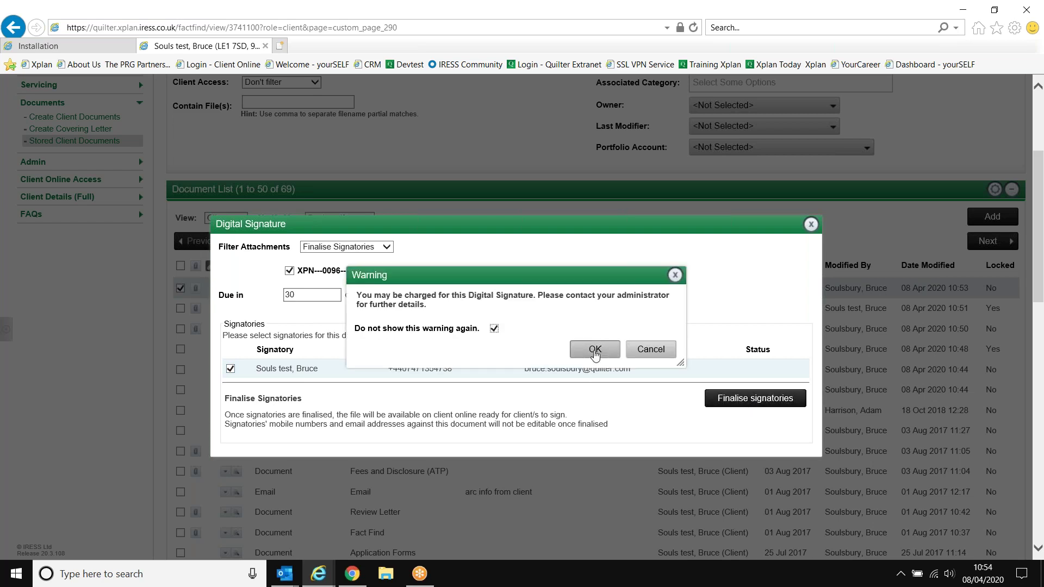
click(595, 351)
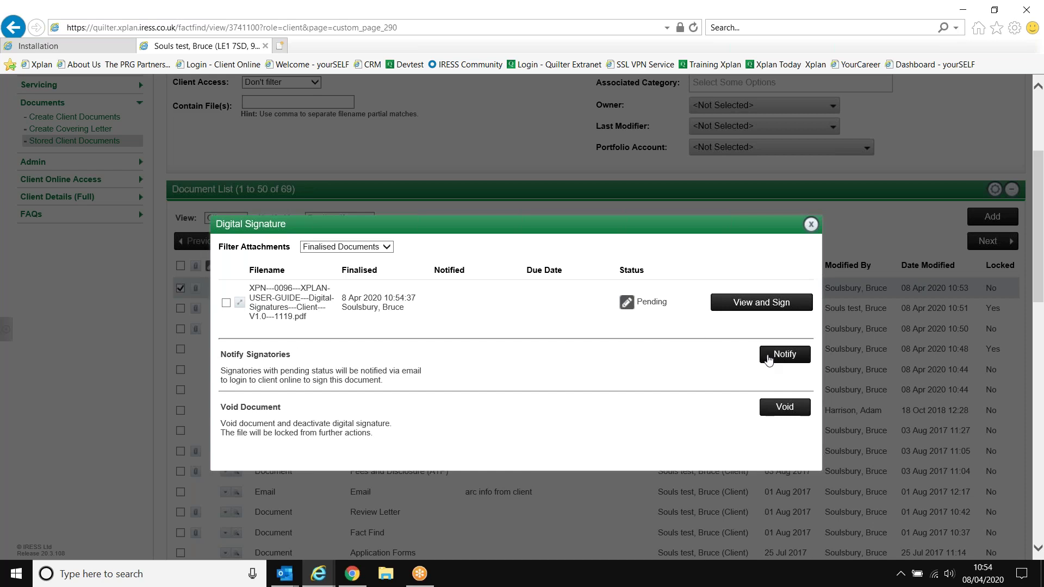
Notify the client signatory about the finalised PDF, due 8 May 2020, and close the Digital Signature window.
click(780, 356)
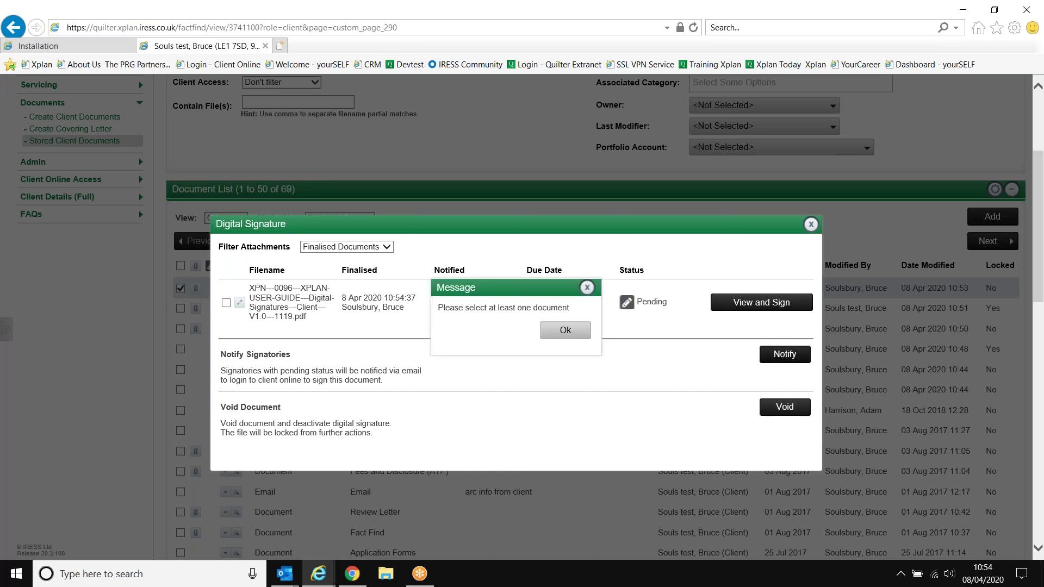
click(587, 287)
click(226, 303)
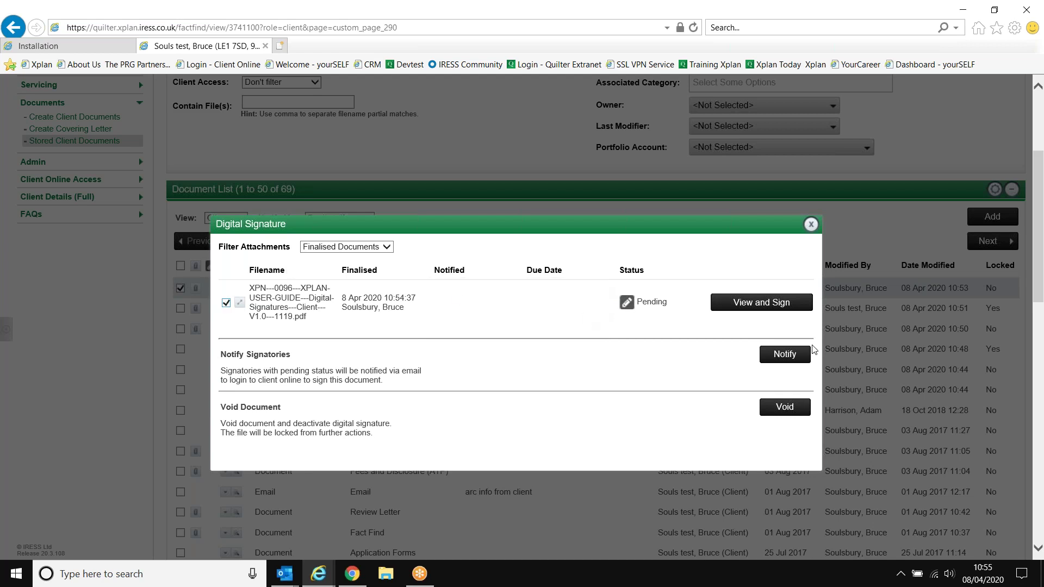
click(780, 356)
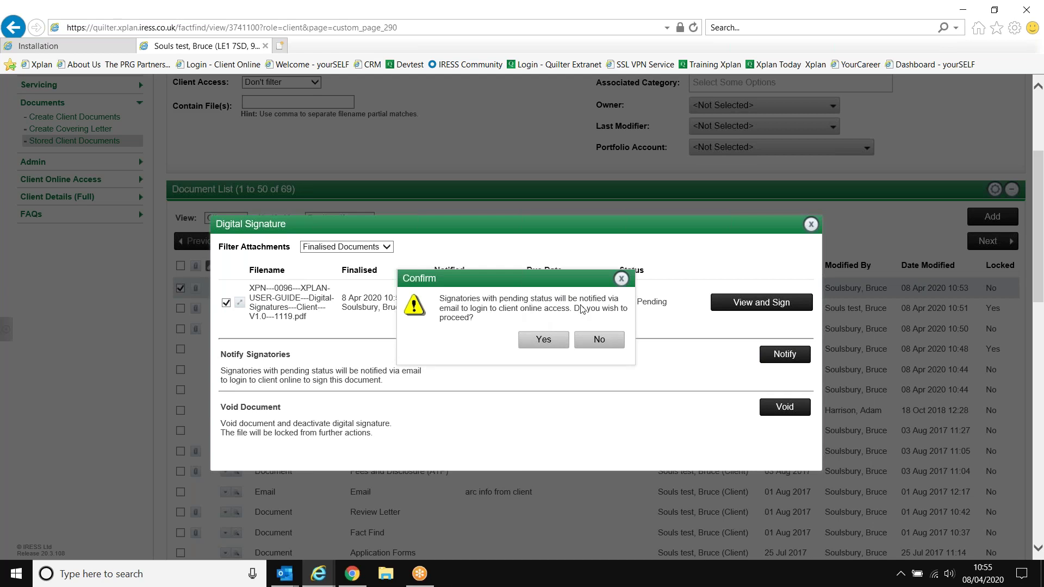
click(543, 340)
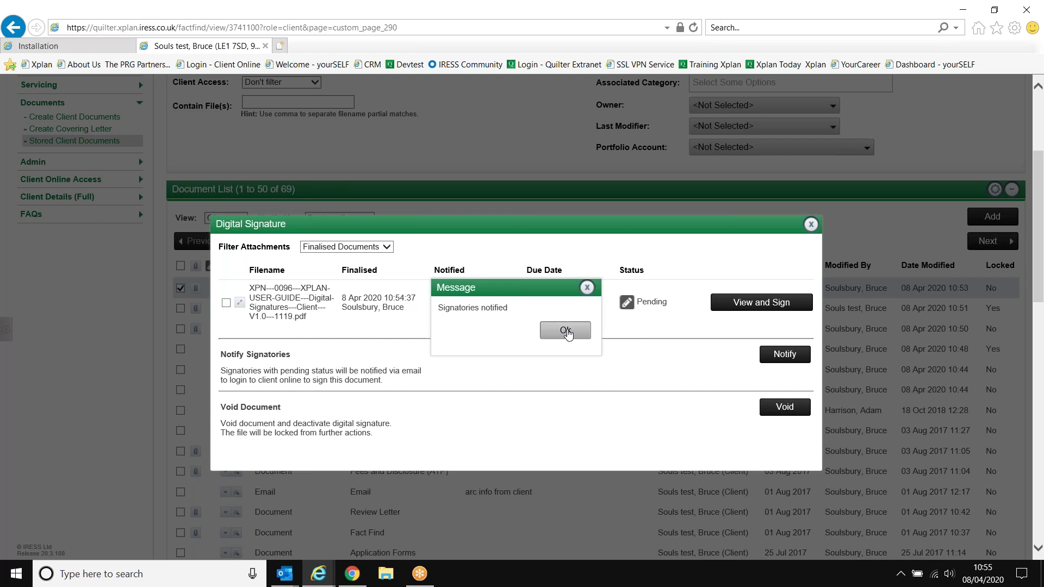
click(566, 331)
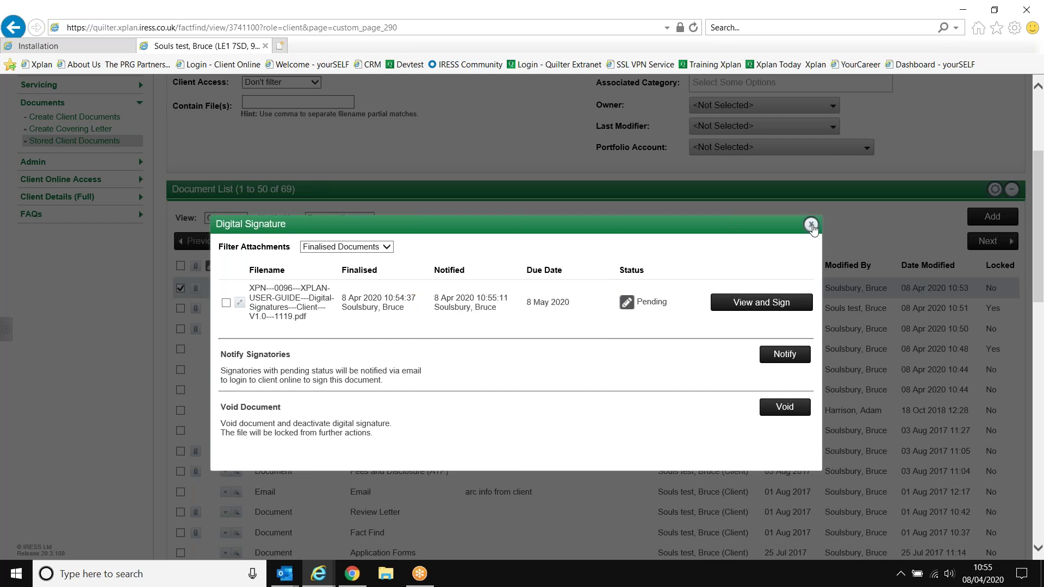
click(810, 224)
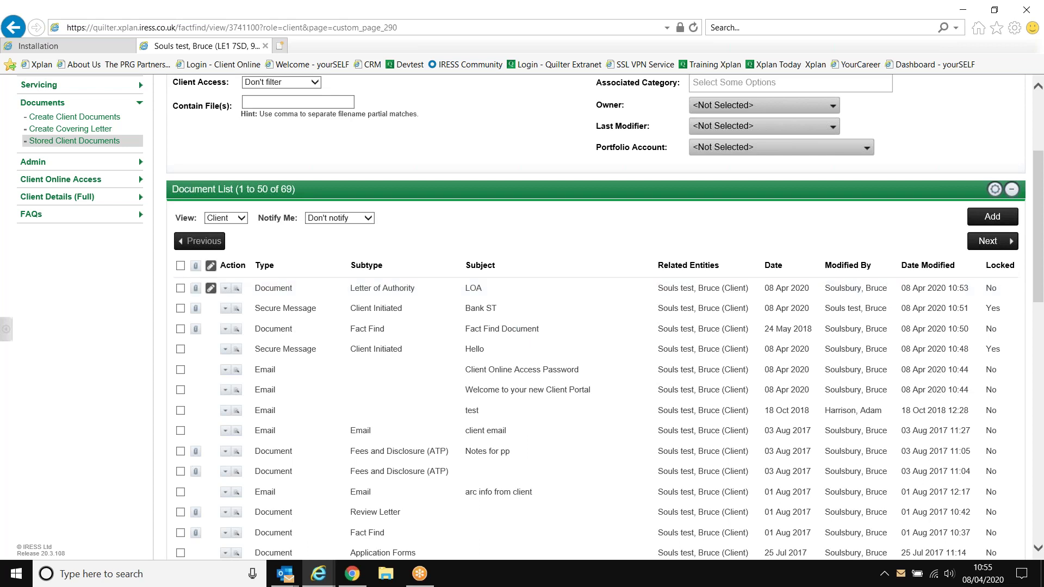
Read the 'You have a new Document to sign' email in Outlook, then bring the client portal forward.
click(286, 576)
click(135, 547)
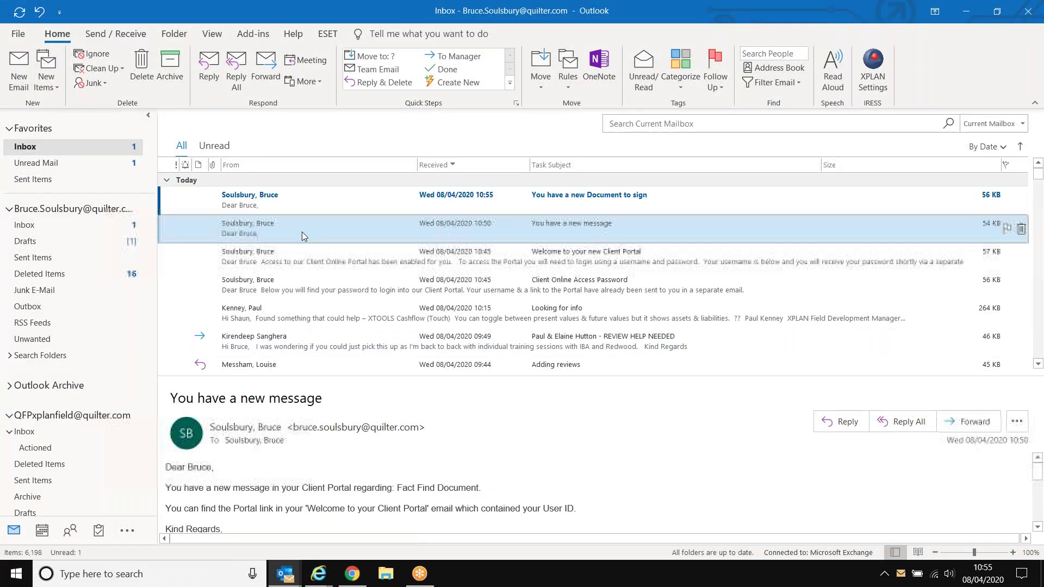
double_click(321, 196)
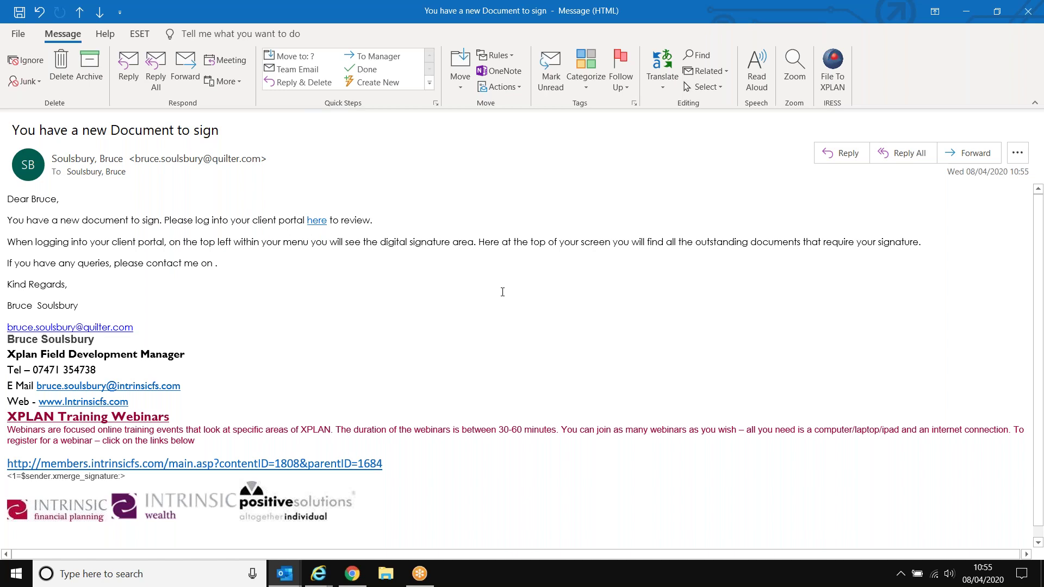
key(Escape)
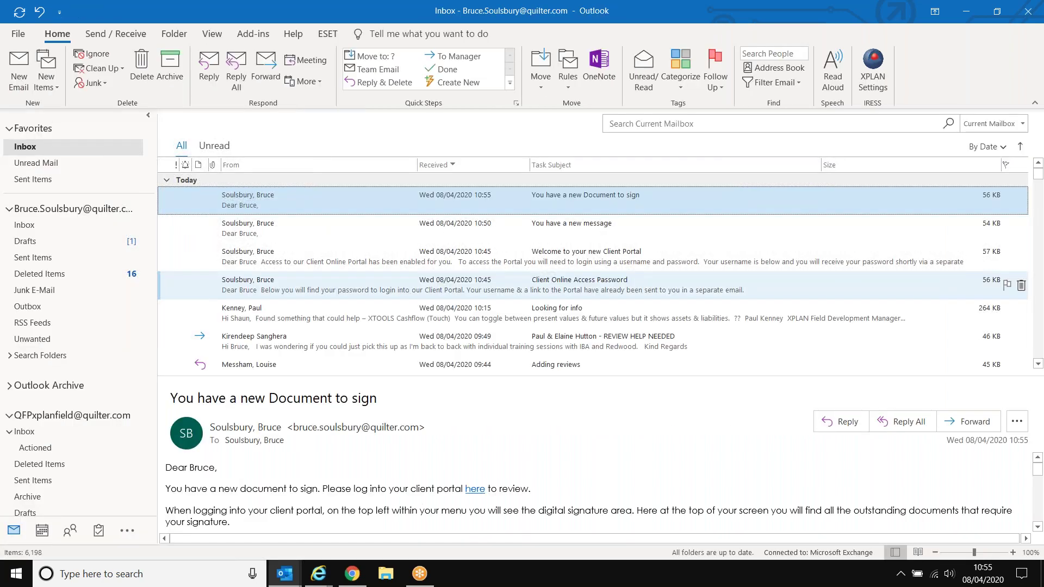
click(356, 580)
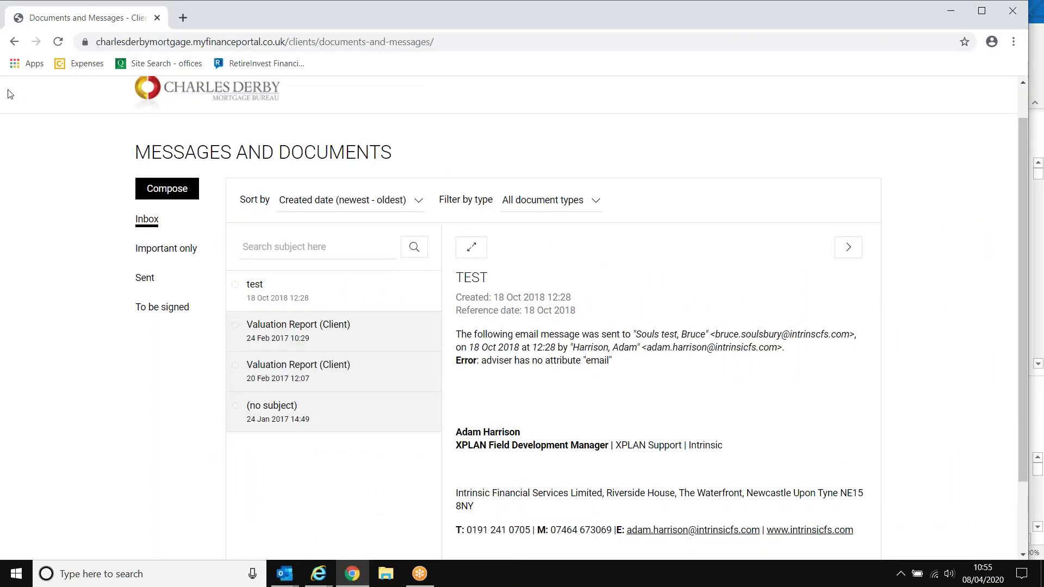
Reload the portal and open the XPN digital signatures PDF from the 'To be signed' list.
click(59, 42)
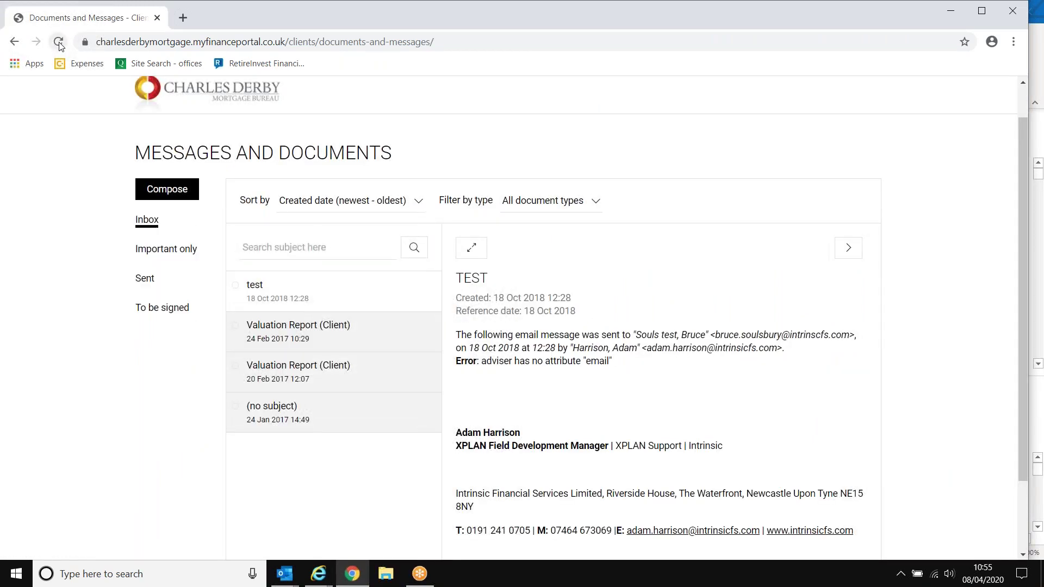
click(164, 309)
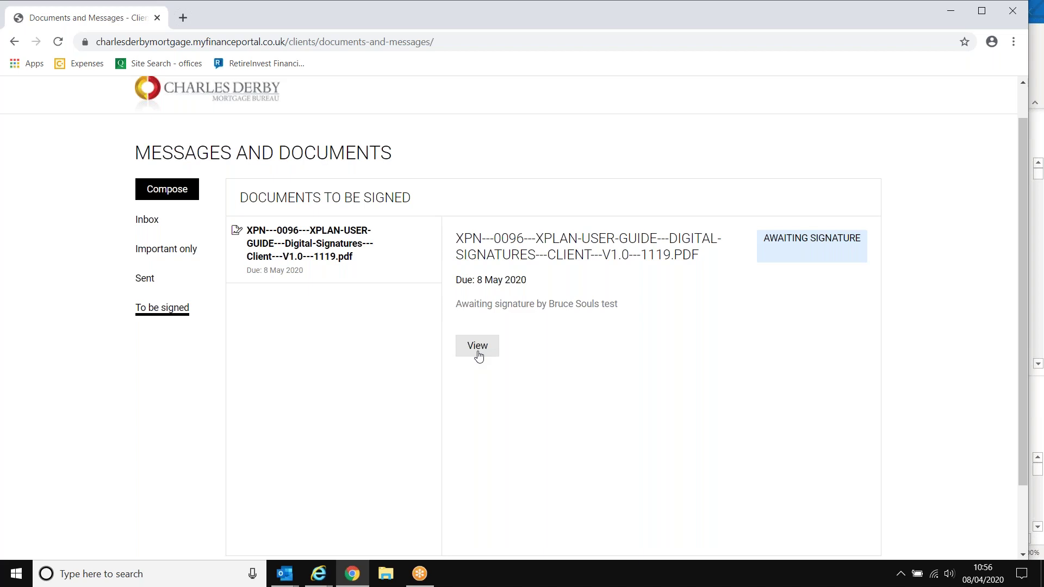
click(477, 348)
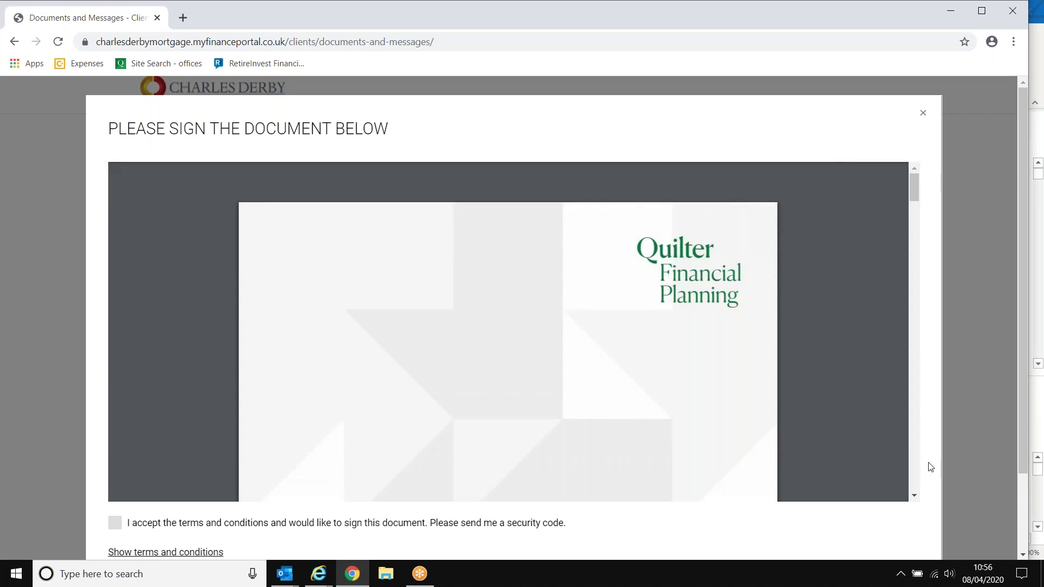
Scroll through the user-guide PDF and accept the terms to request an SMS security code.
mouse_move(915, 481)
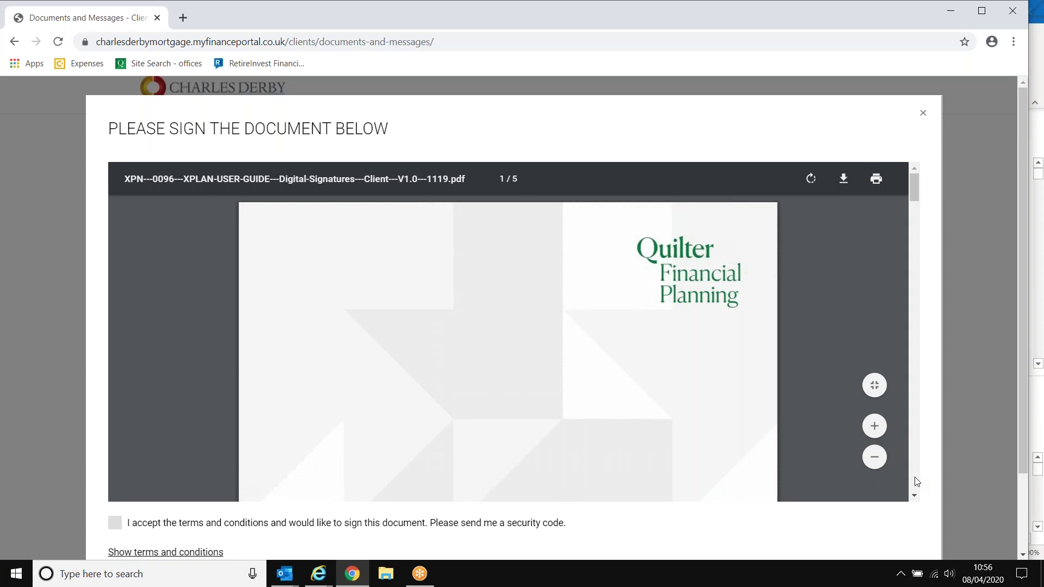
scroll(917, 482, down, 15)
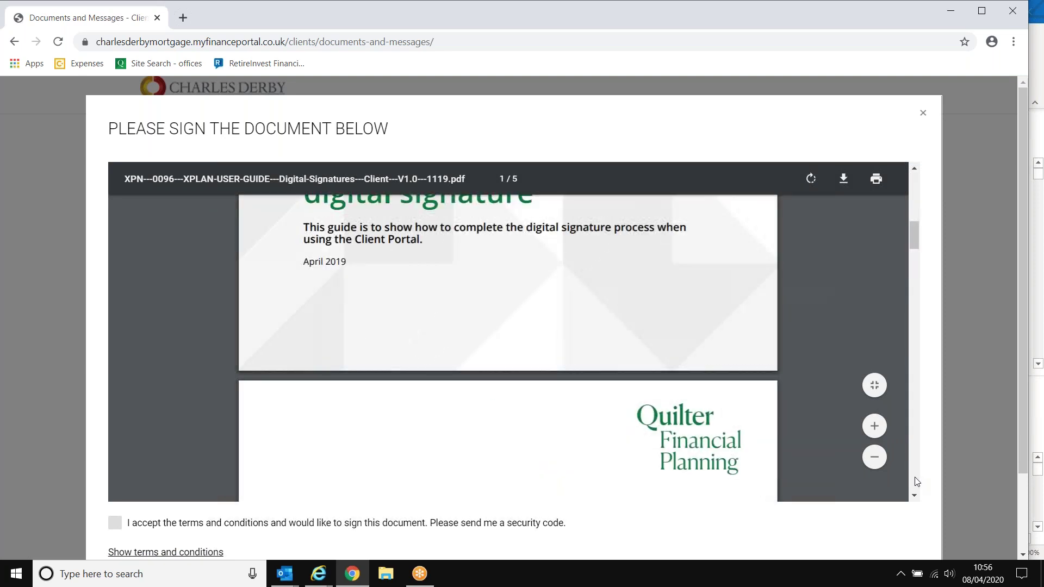
scroll(917, 481, down, 10)
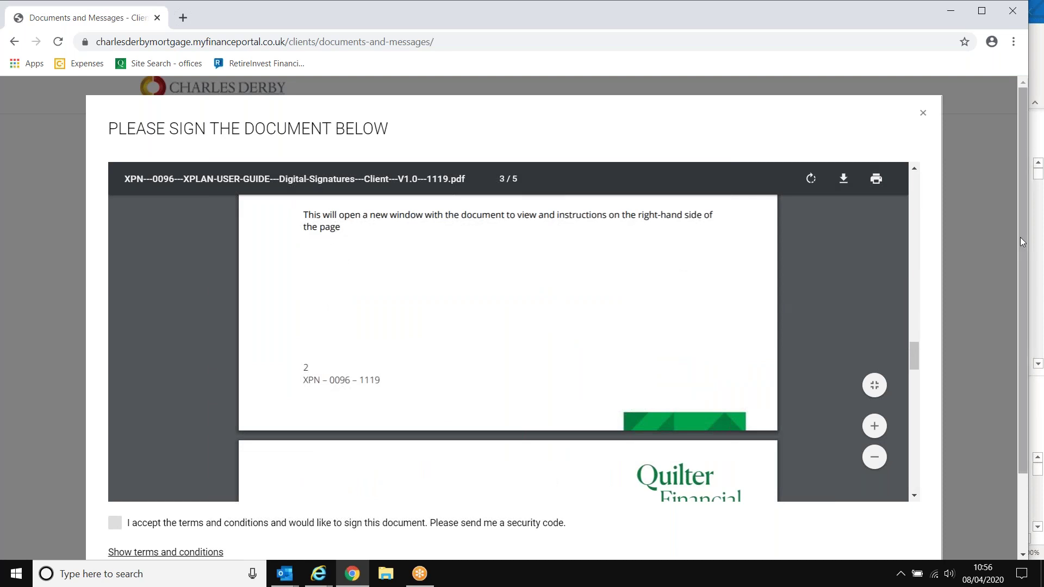
drag(1020, 237, 1036, 343)
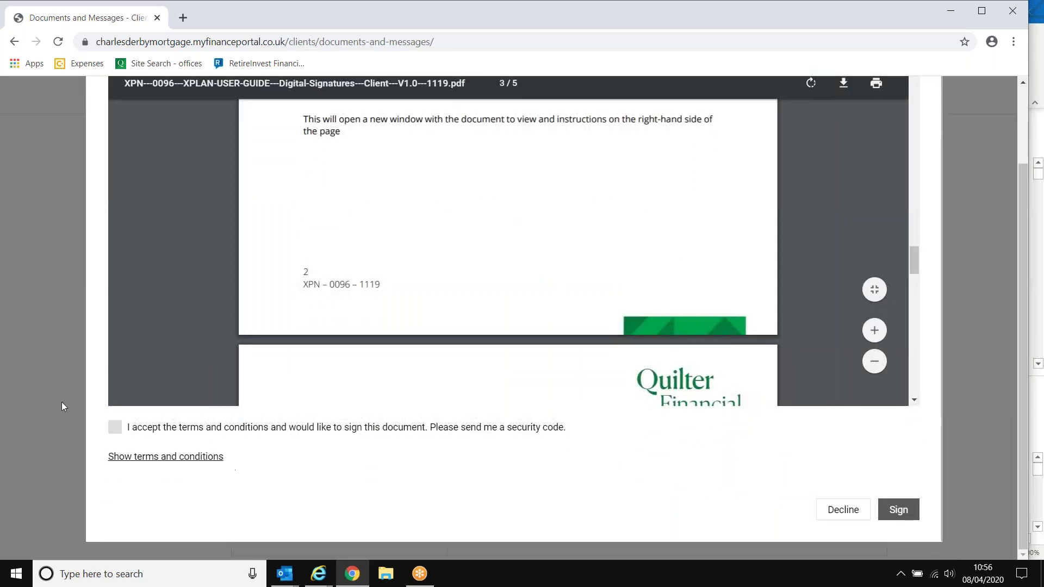
click(115, 429)
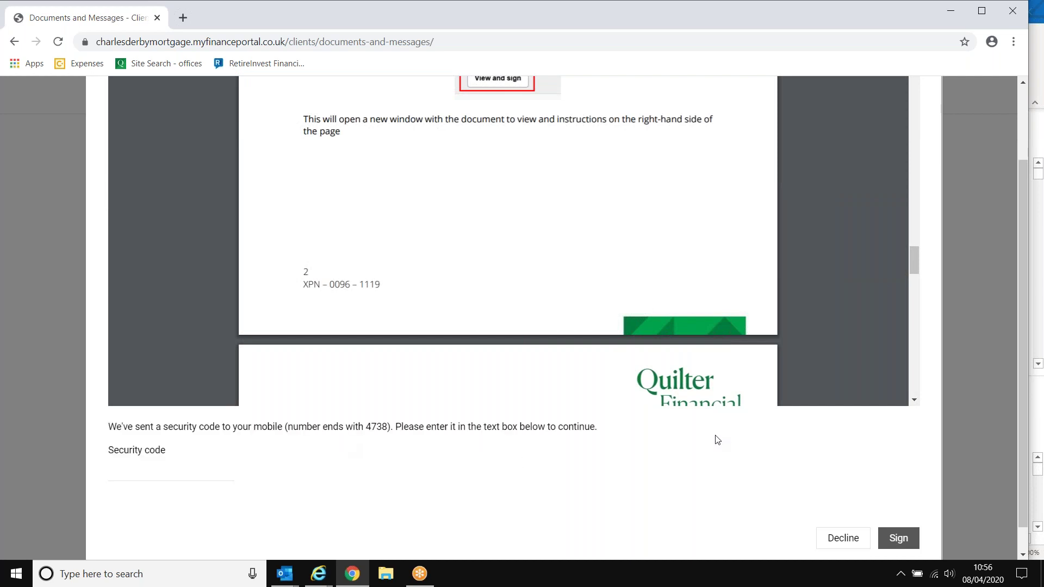
Enter the texted security code and sign the document.
click(190, 471)
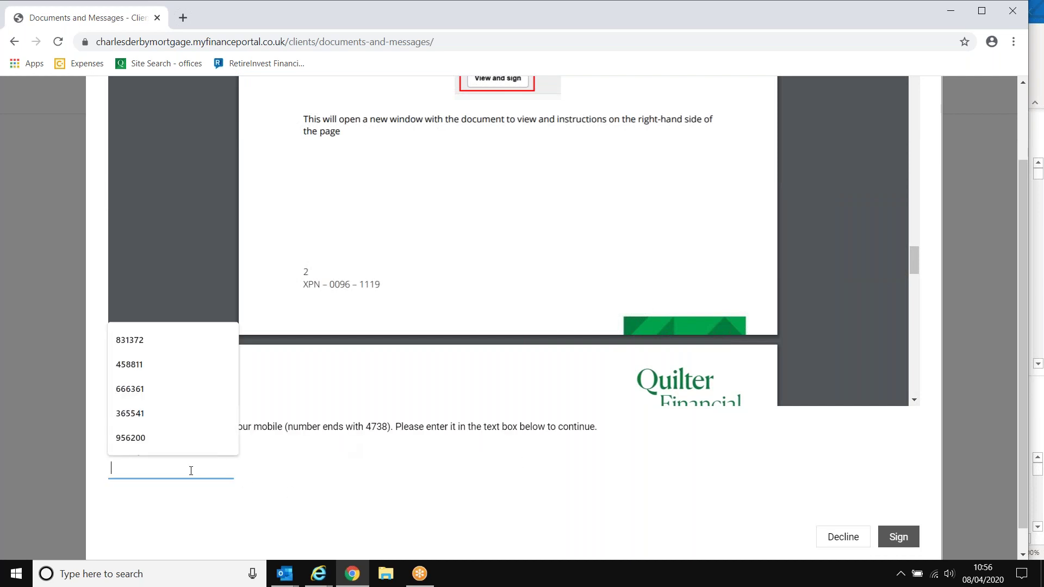
click(435, 483)
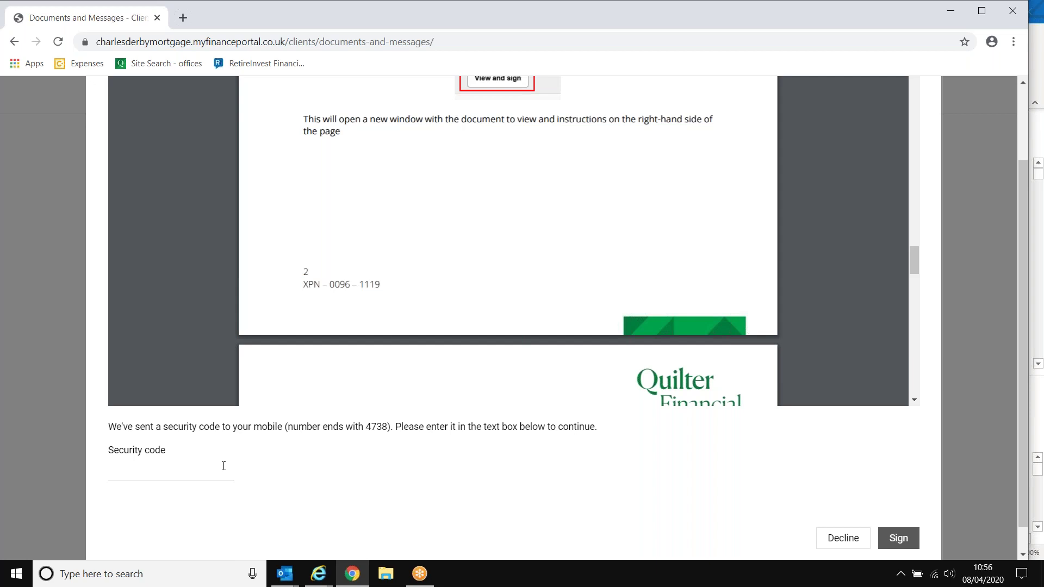
click(135, 473)
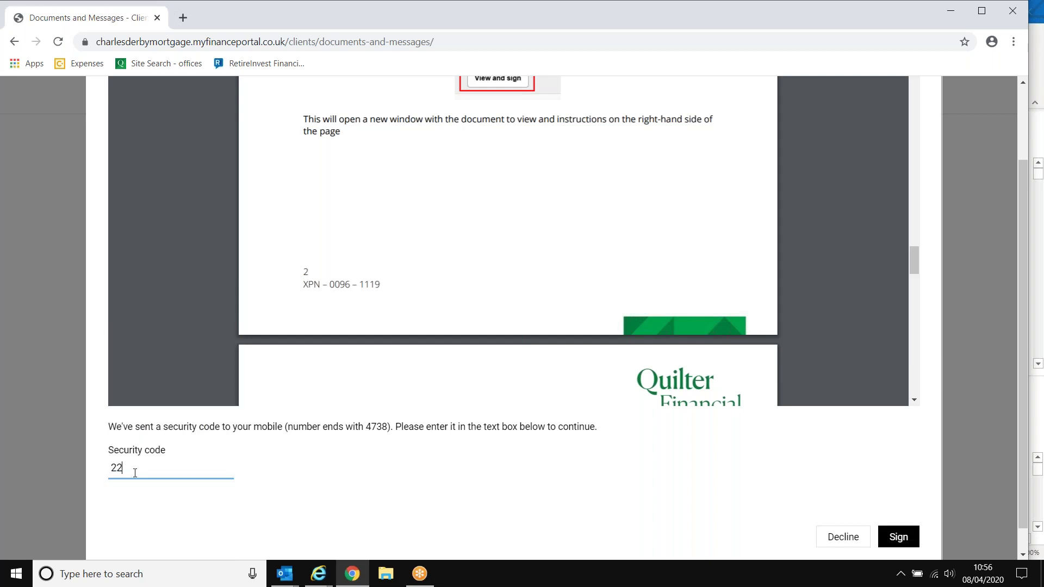
click(906, 540)
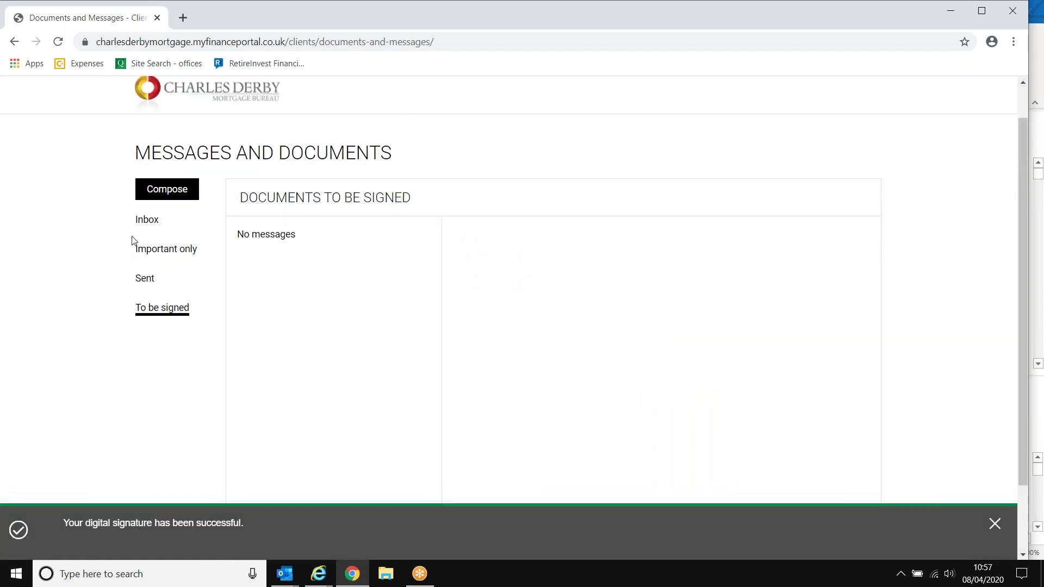
Return to the client's Xplan stored documents list and reload it.
click(155, 219)
click(321, 581)
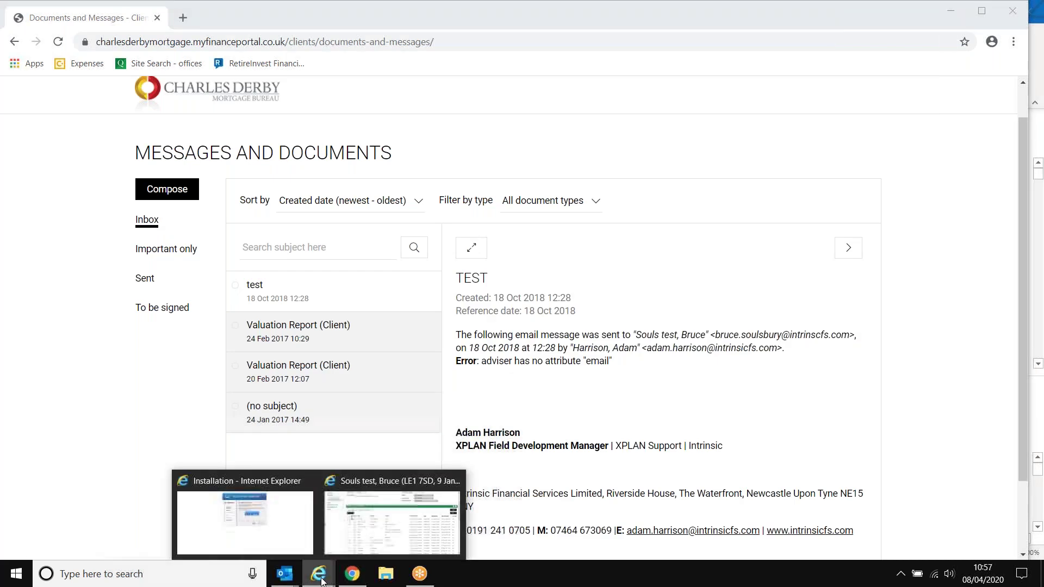
click(365, 517)
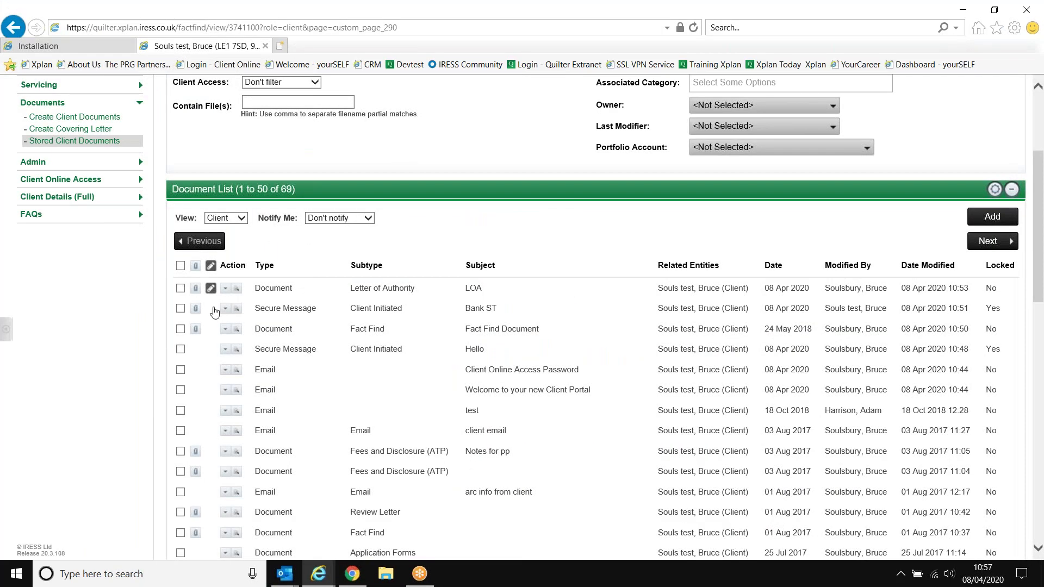
mouse_move(213, 295)
click(693, 27)
Confirm the LOA note's attachments include the Digital Signatures user guide PDF.
click(313, 290)
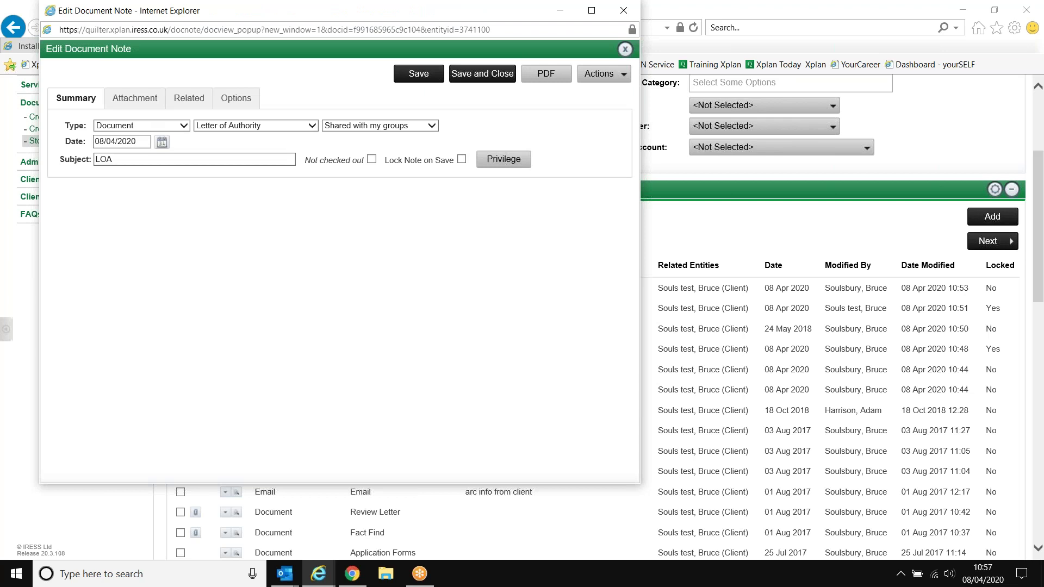
click(116, 99)
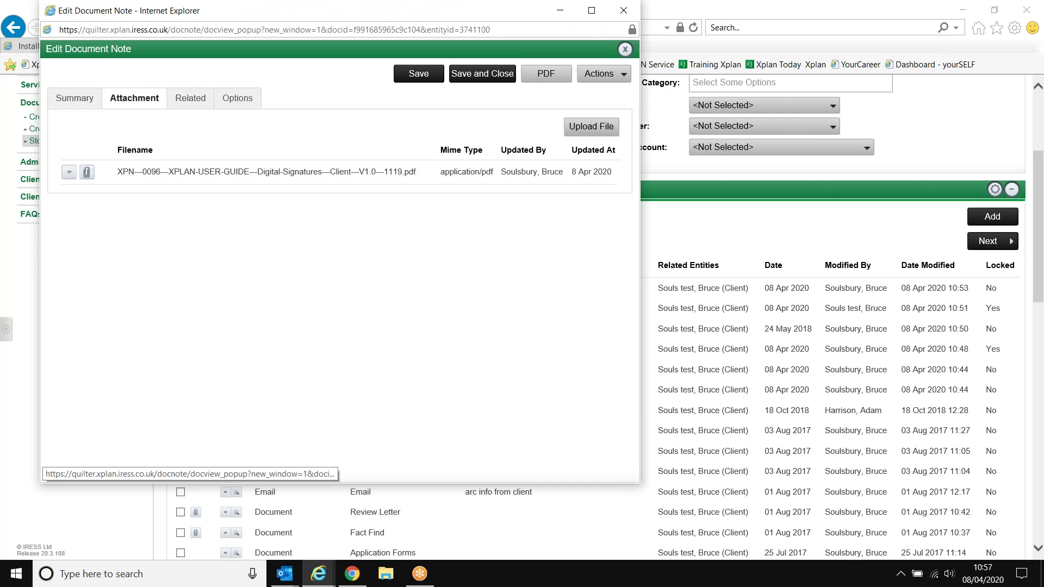
click(622, 12)
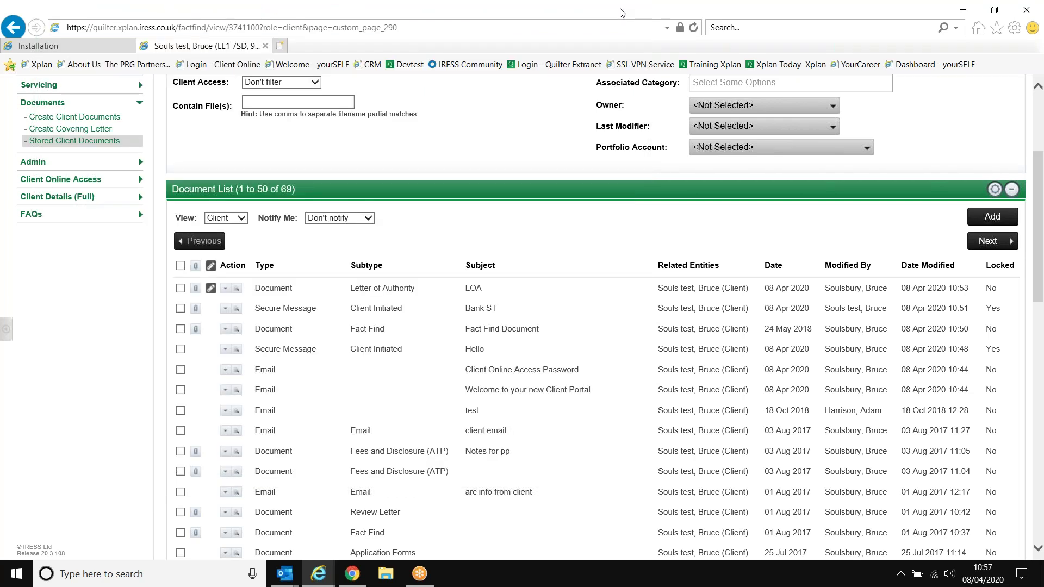
Reload the documents list and recheck the LOA note's attachment.
click(693, 28)
click(365, 290)
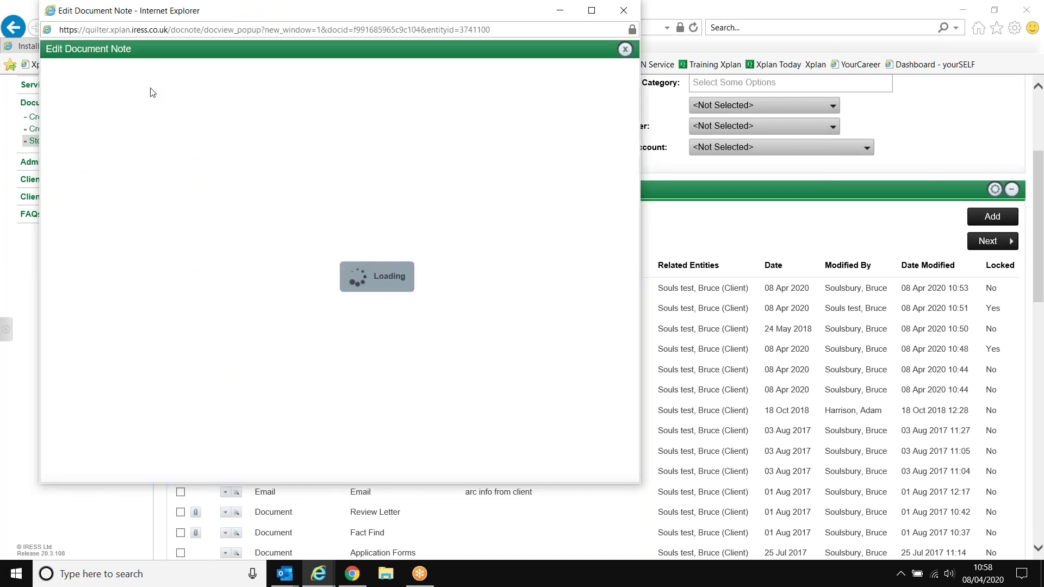
click(135, 98)
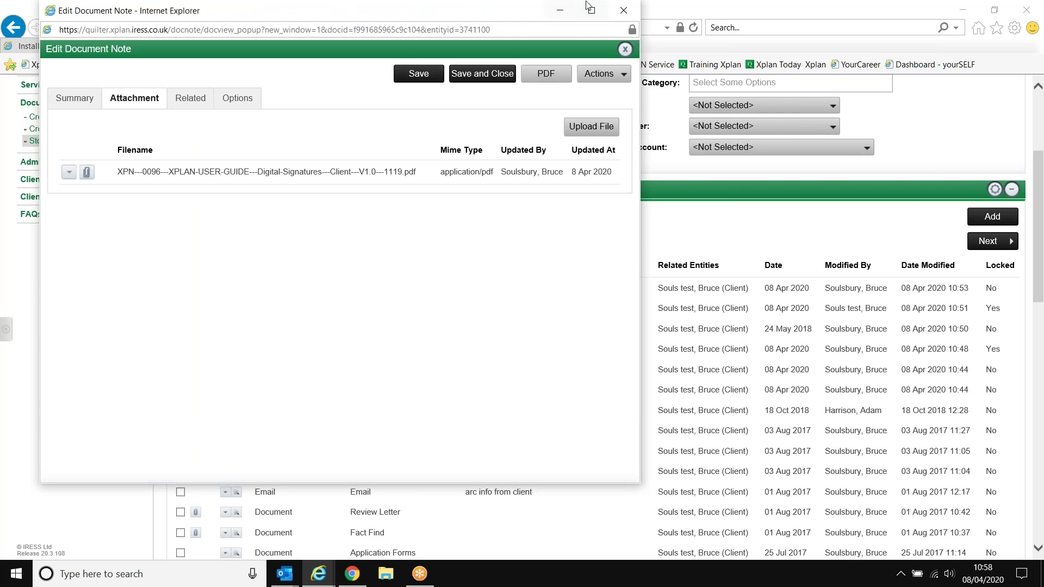
click(624, 10)
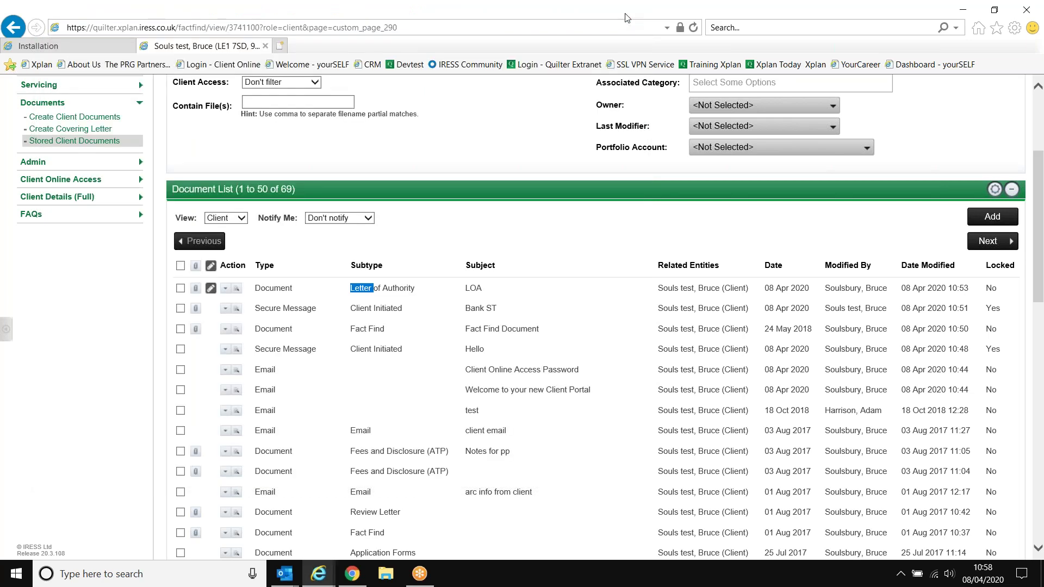
click(548, 241)
Tick Client Access on the LOA note's Related tab and save it.
click(403, 295)
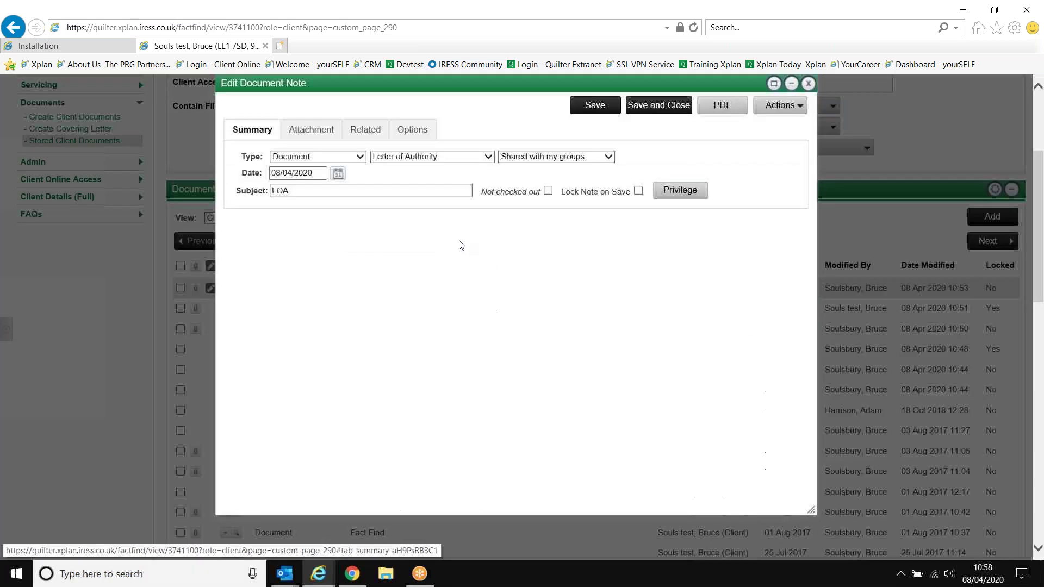
click(374, 135)
click(353, 157)
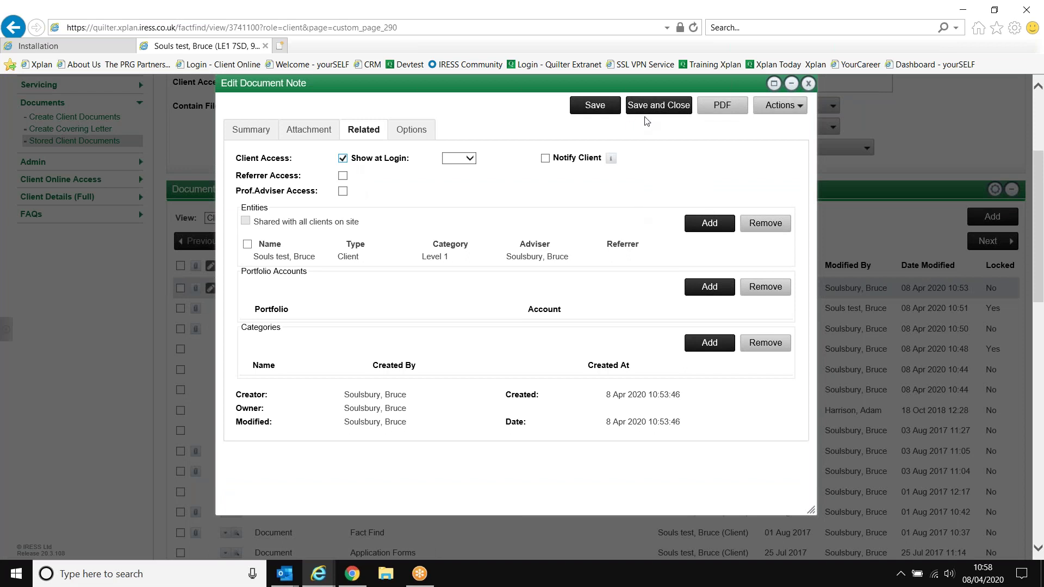
click(655, 107)
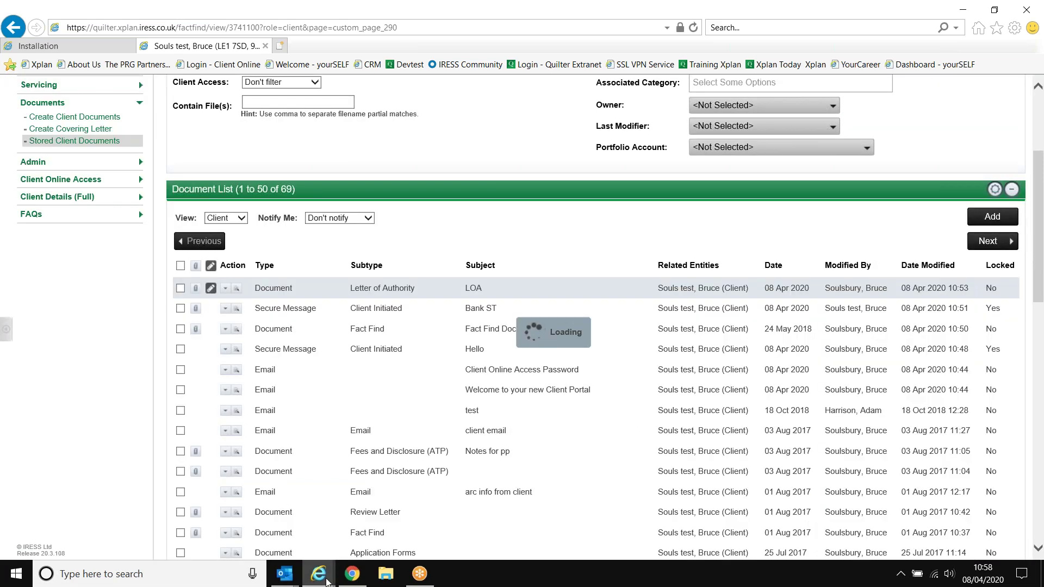
Refresh the client portal inbox, view the shared LOA message and its PDF, then return to Xplan.
click(358, 578)
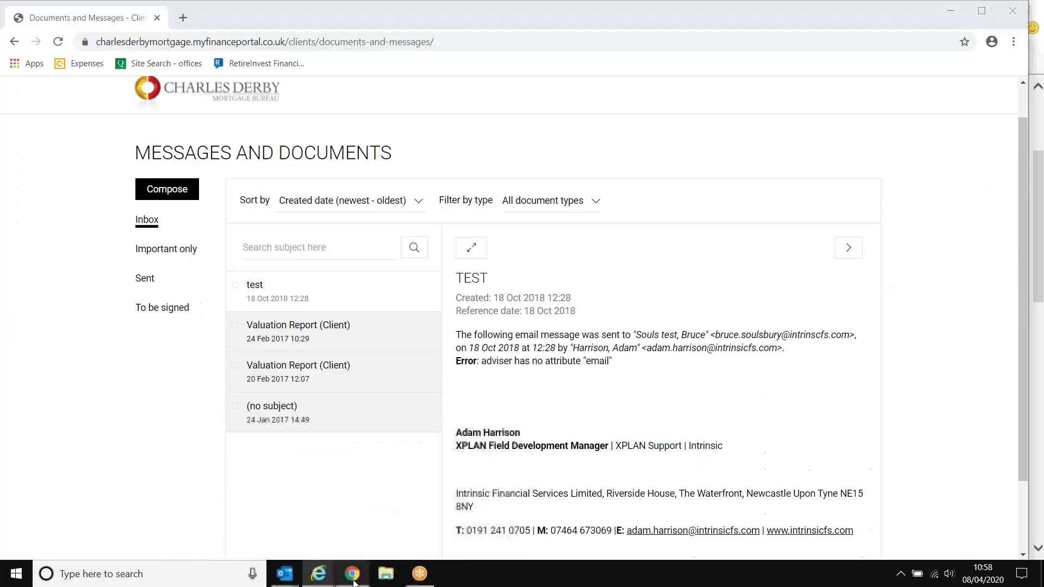
click(58, 42)
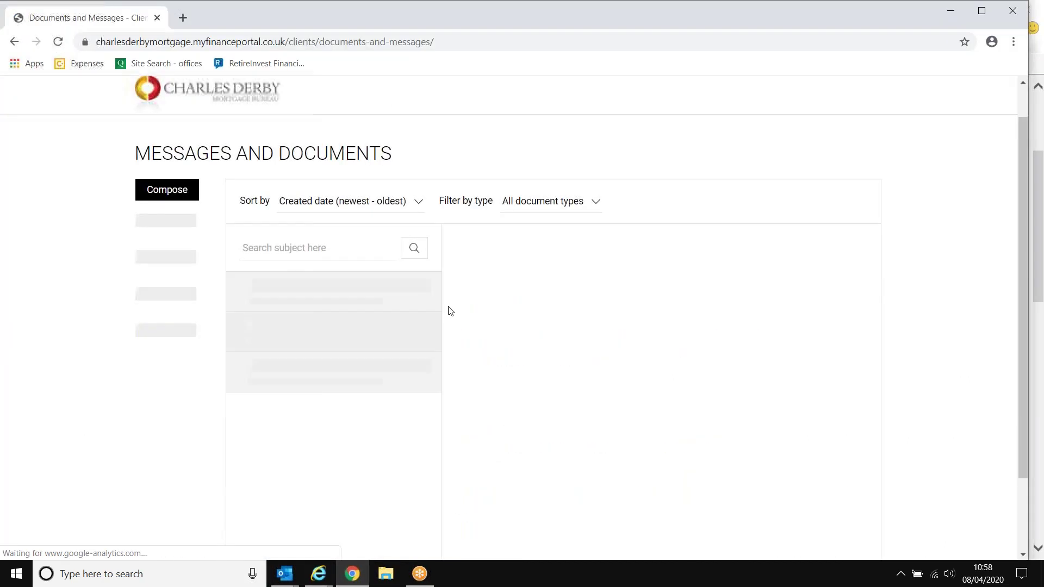
click(285, 287)
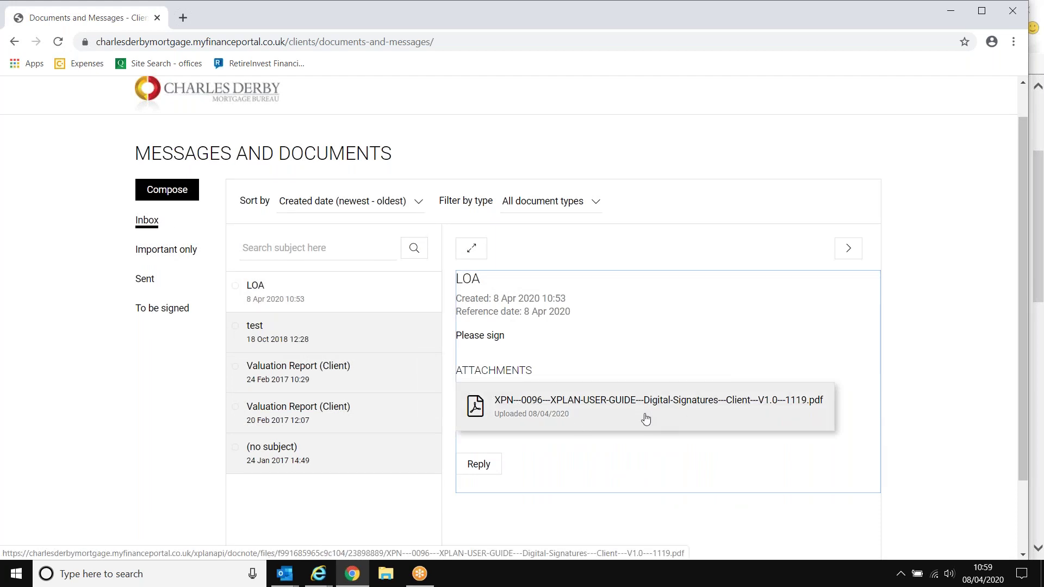
mouse_move(325, 559)
click(388, 451)
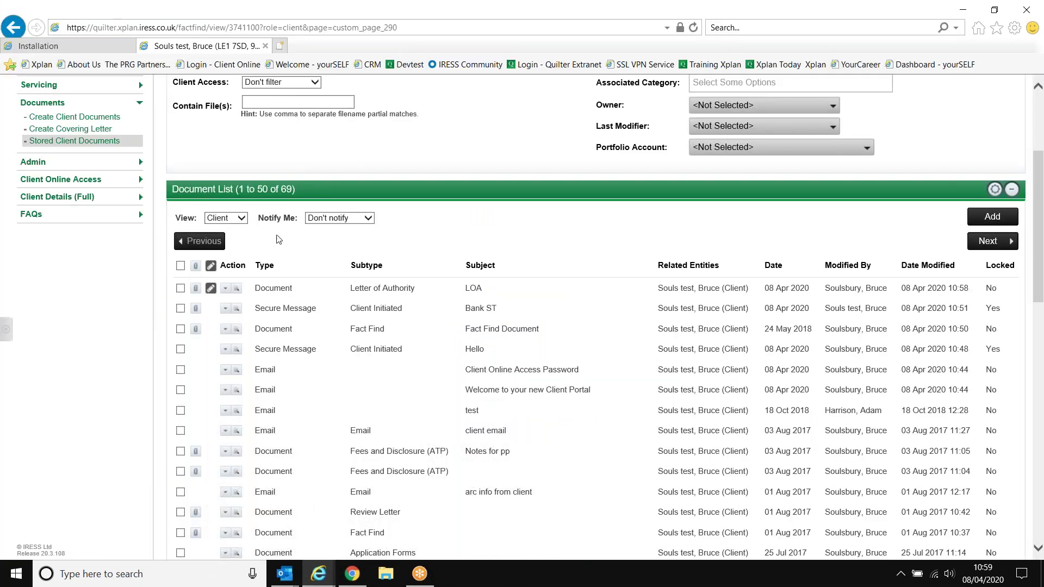
Reopen the LOA note and confirm its attached PDF shows the green fully-signed icon.
click(291, 291)
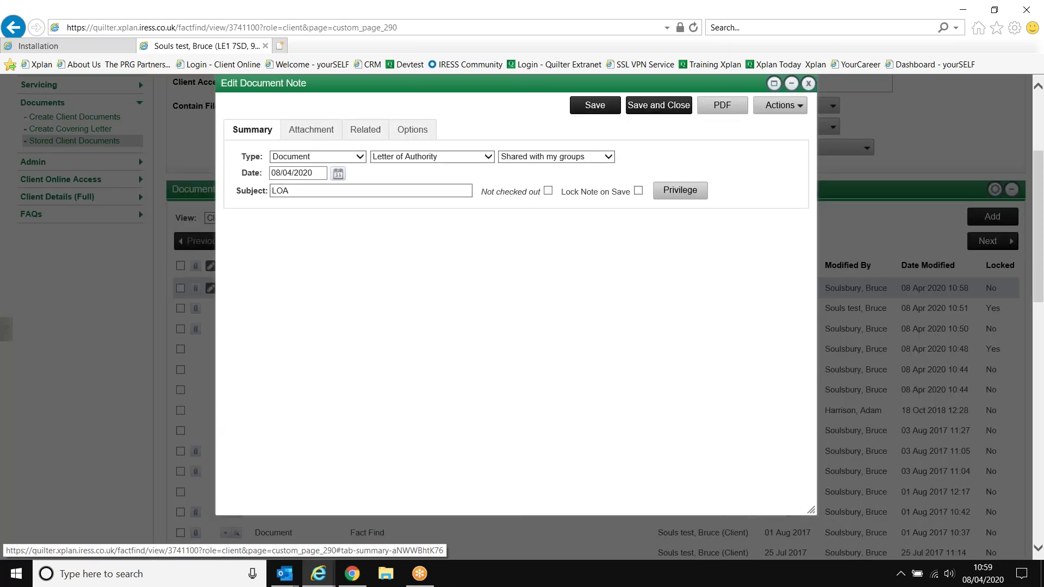
click(304, 134)
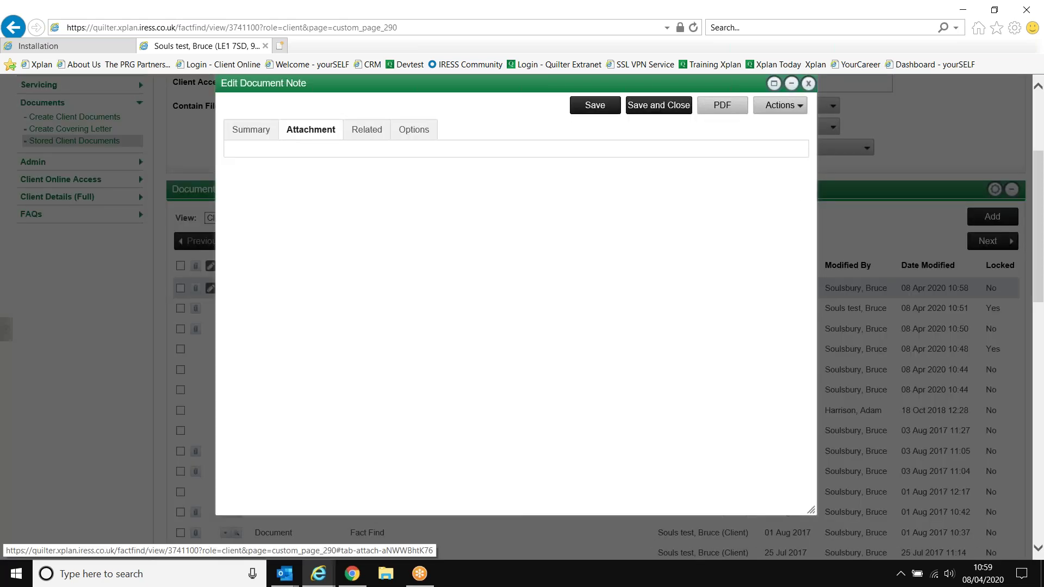
mouse_move(283, 209)
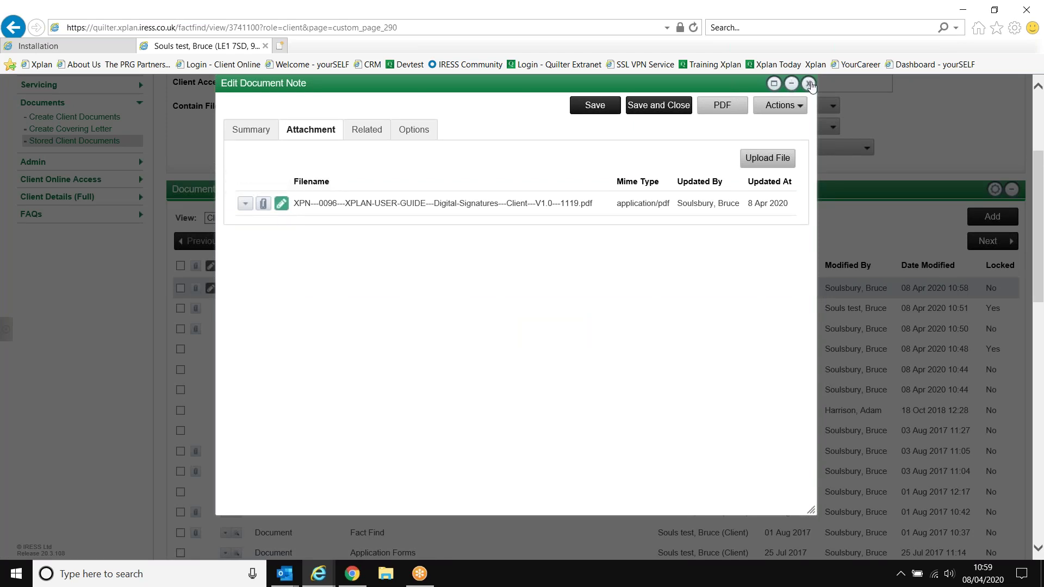
click(809, 84)
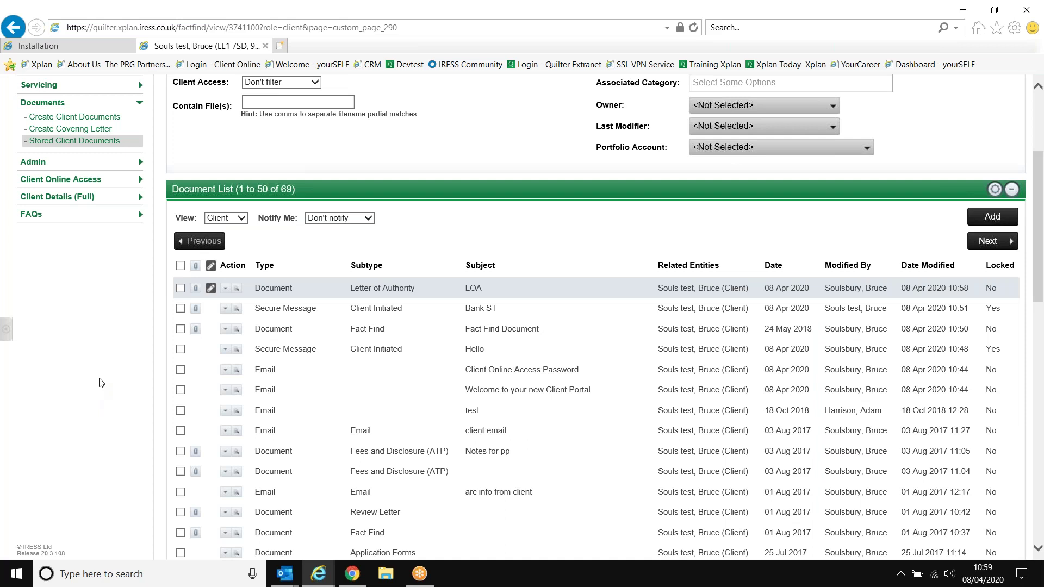
scroll(101, 383, up, 5)
scroll(101, 382, down, 3)
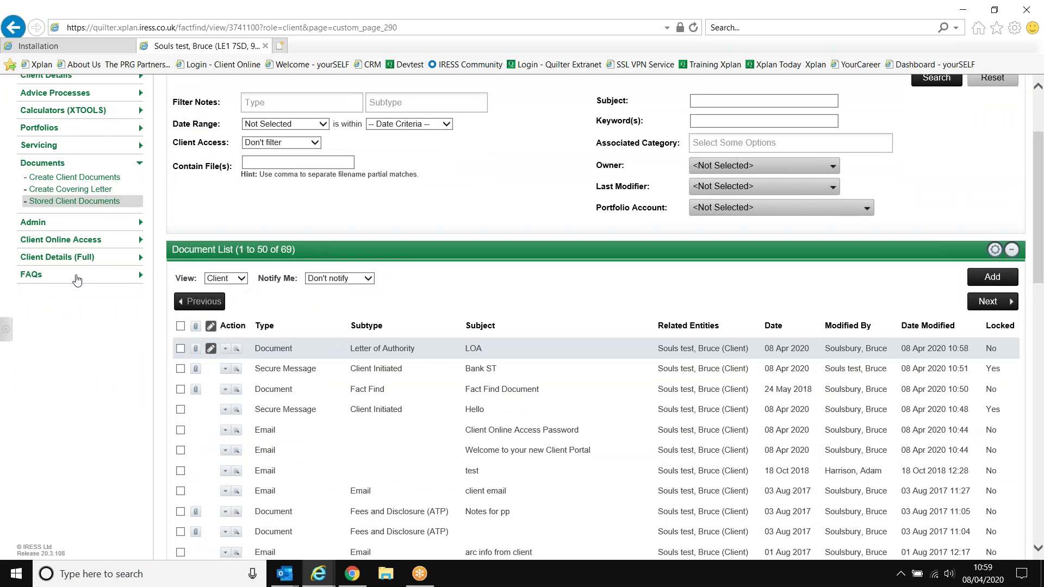
Expand Client Online Access, check the Letter of Authority note's sharing, then expand Partner Access.
click(78, 241)
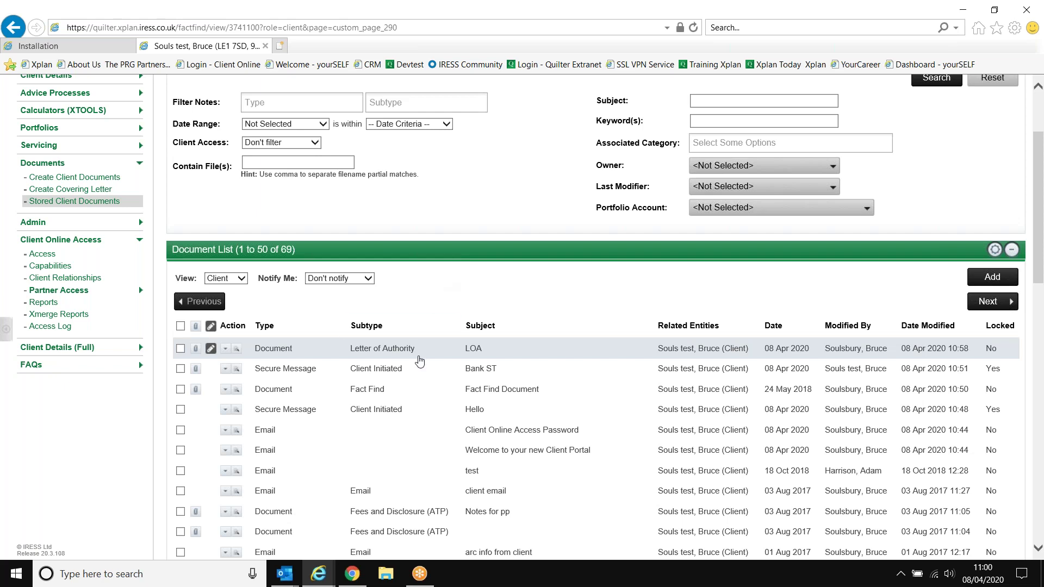
click(418, 357)
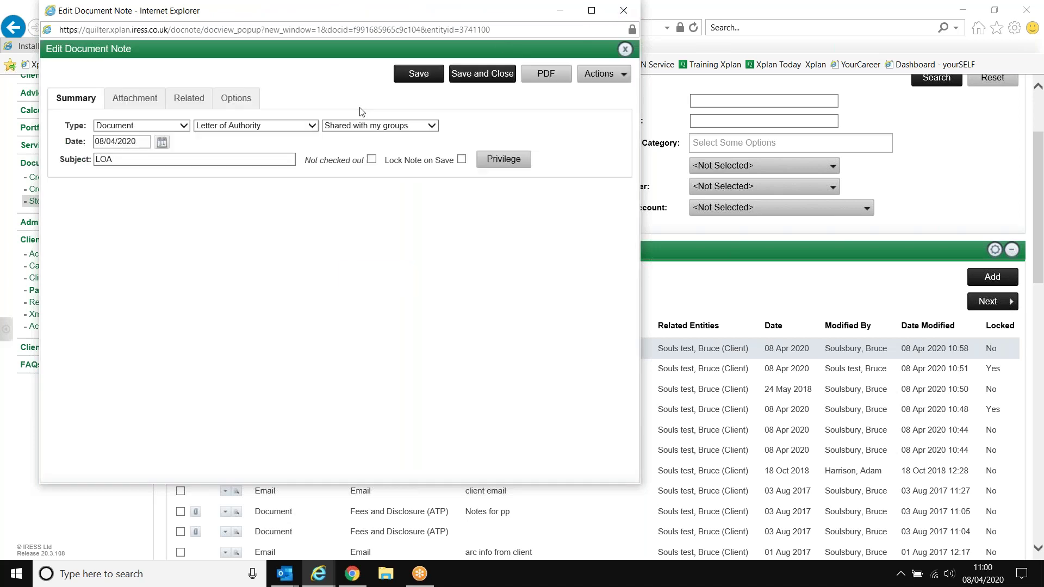
click(188, 98)
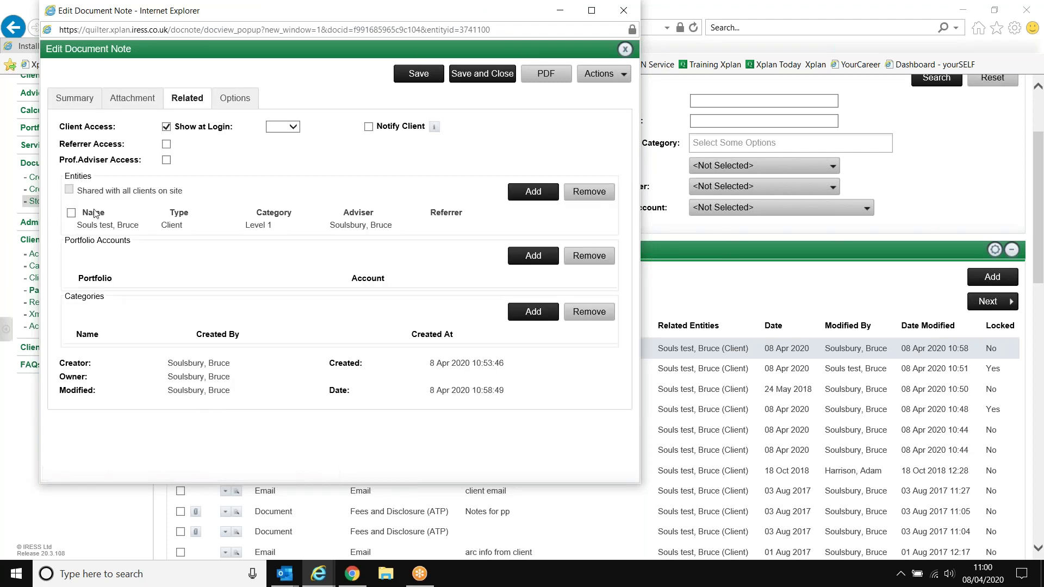
click(623, 10)
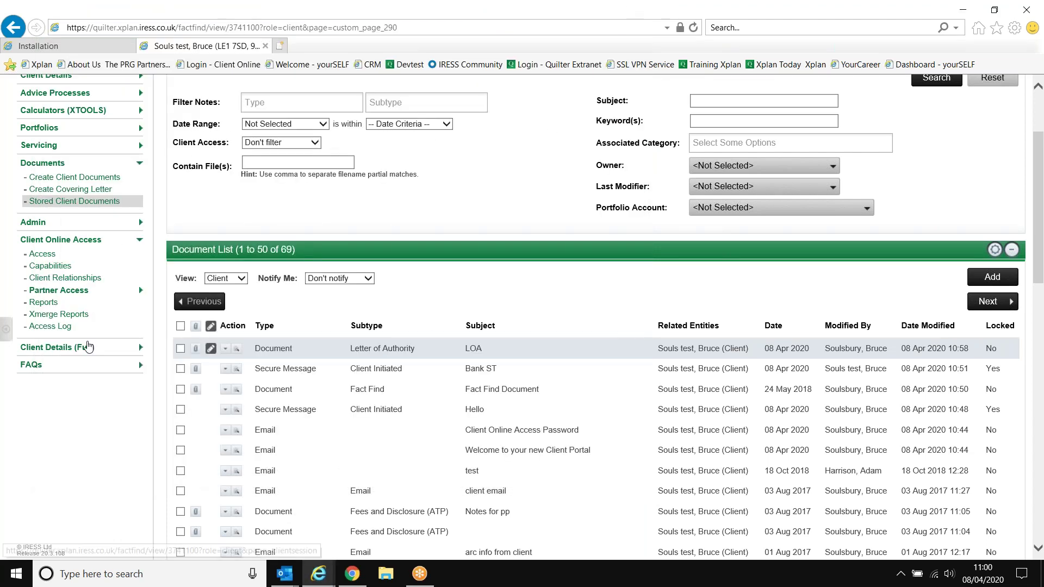
click(103, 294)
Start enabling the partner's client access and choose the Mortgage access level.
click(53, 305)
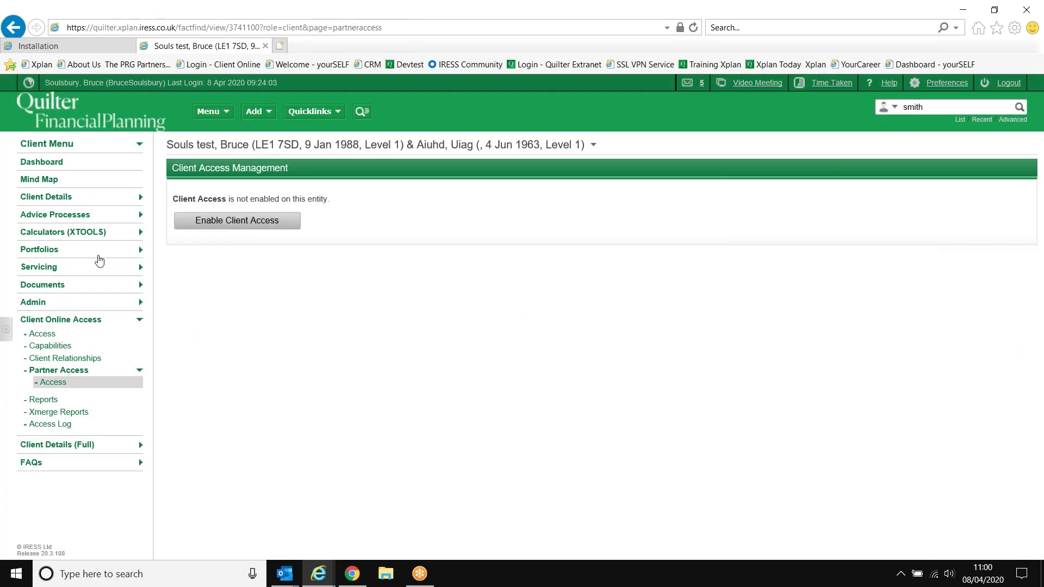
click(241, 226)
click(349, 241)
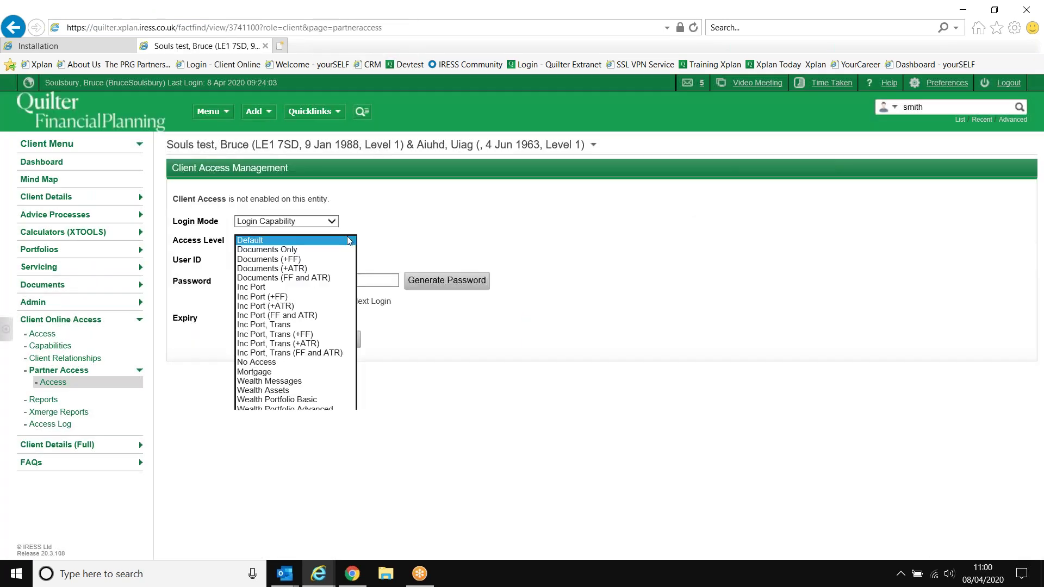
click(318, 372)
Set user ID 'UA' with the password entered twice, then confirm enabling client access.
double_click(269, 260)
key(BackSpace)
key(BackSpace)
key(BackSpace)
key(BackSpace)
key(BackSpace)
key(BackSpace)
text(UA)
click(299, 280)
text(********)
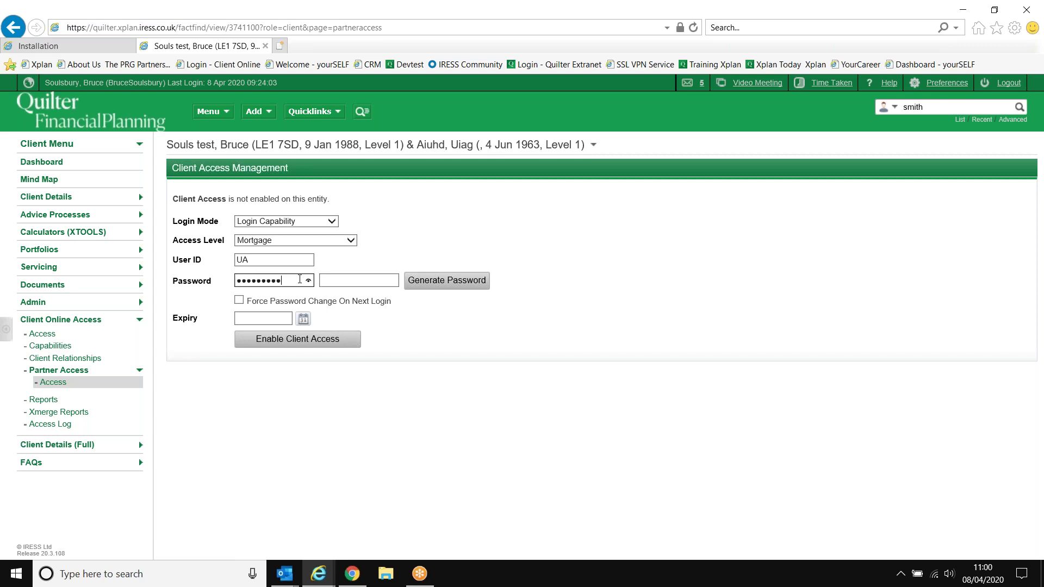
click(366, 281)
text(*******)
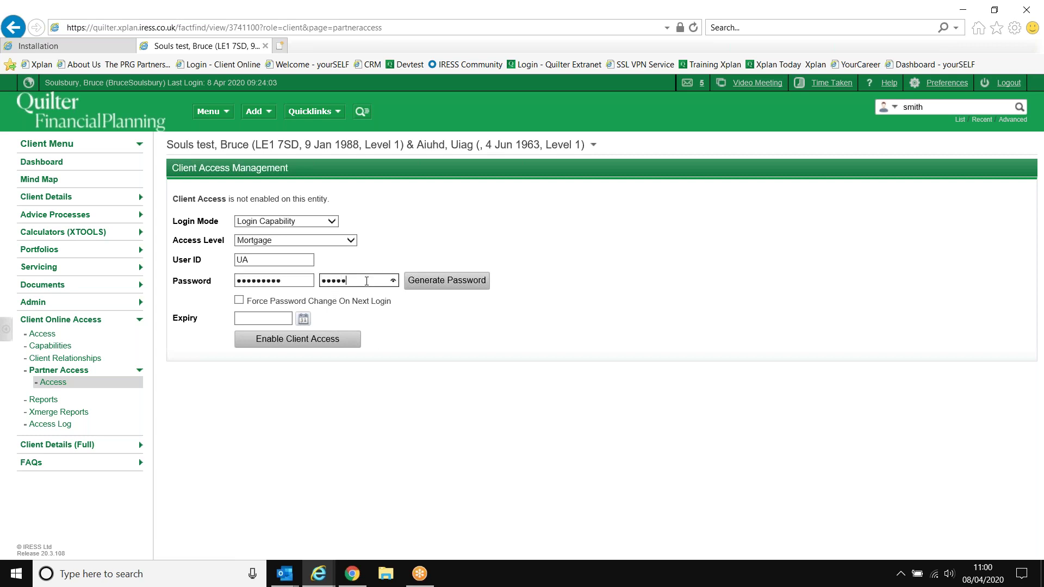
click(322, 341)
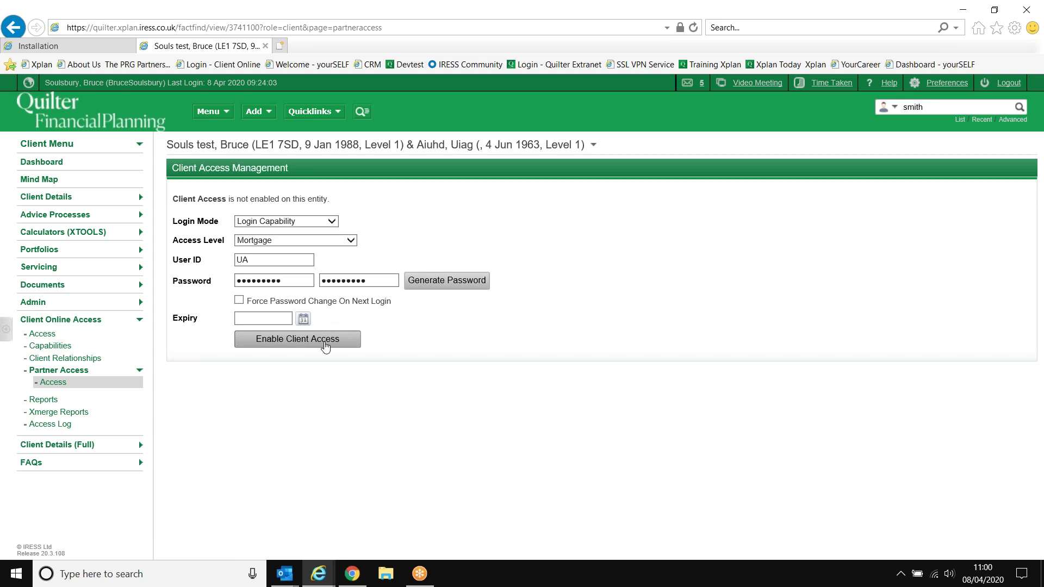
click(582, 339)
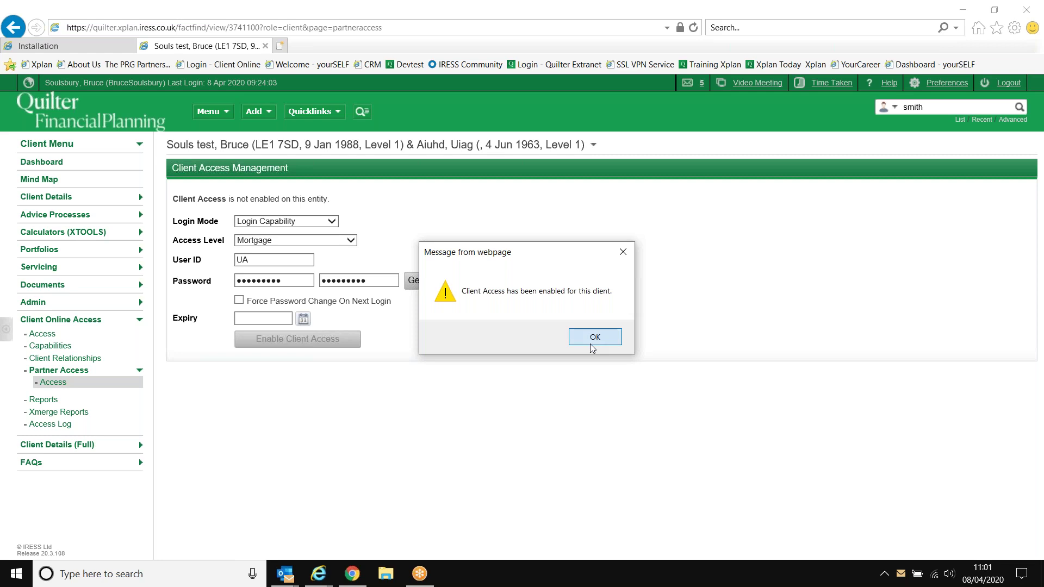
click(592, 341)
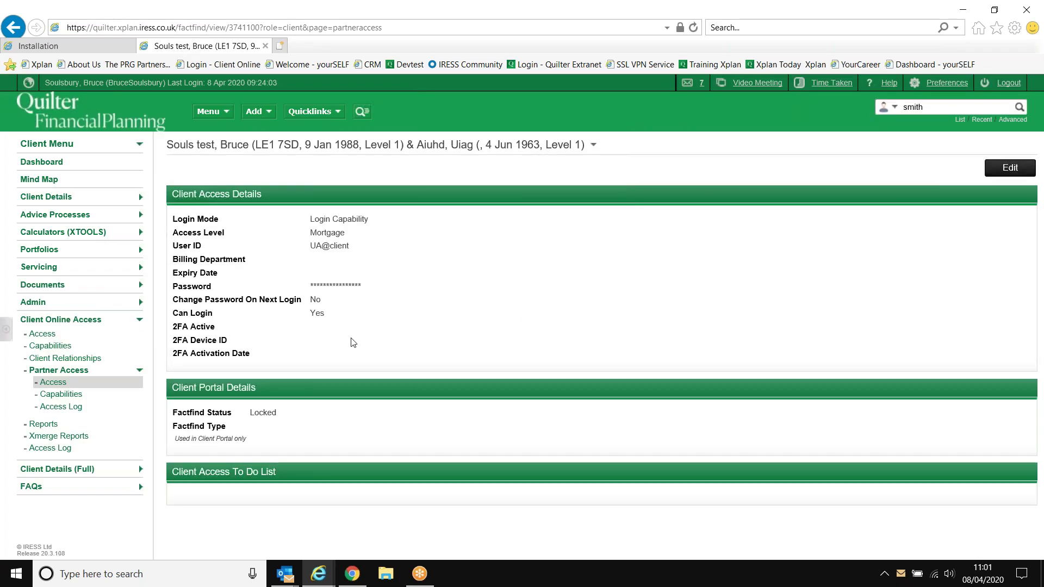
Open the client's Stored Client Documents list and add a new document note.
click(44, 284)
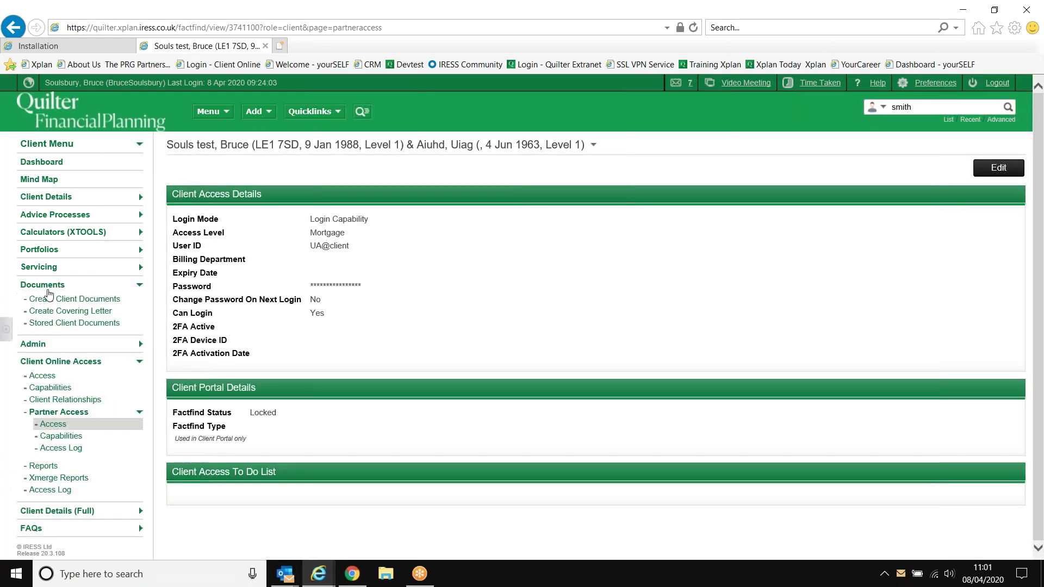
click(56, 323)
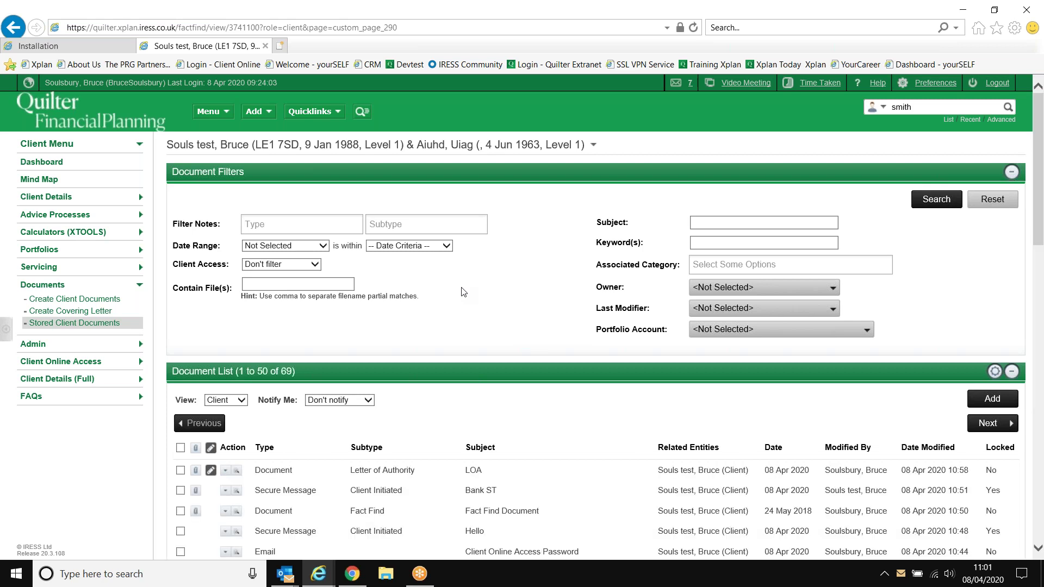
scroll(462, 292, down, 3)
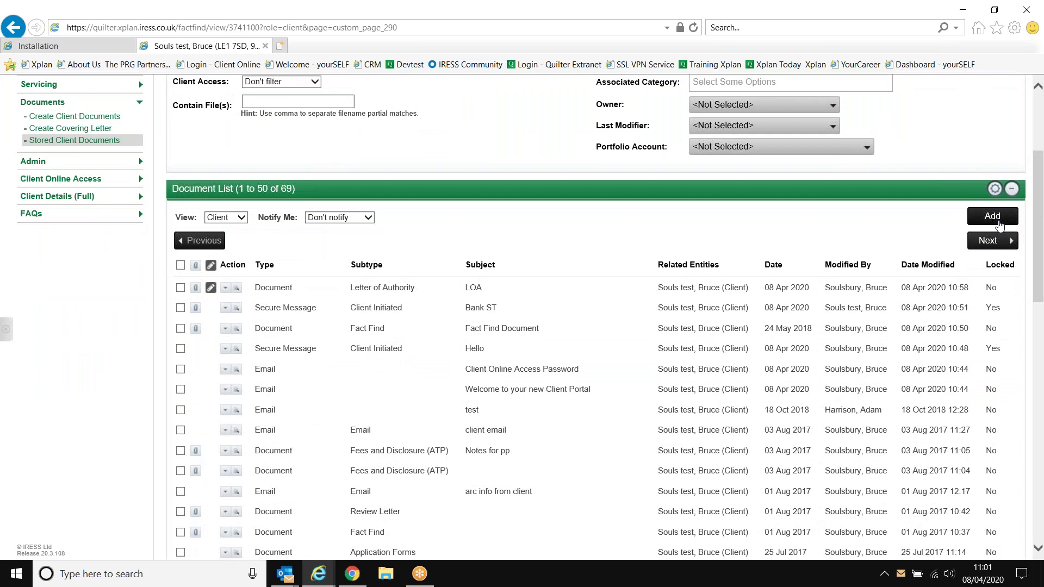
click(992, 217)
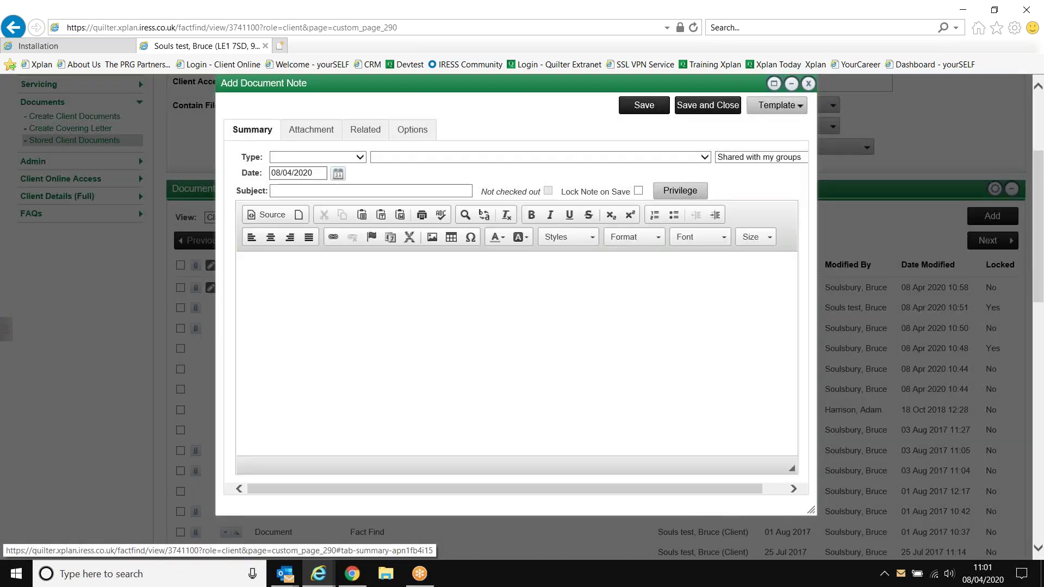
Set the new note to type Document, subtype Application, with subject 'ATP'.
click(360, 157)
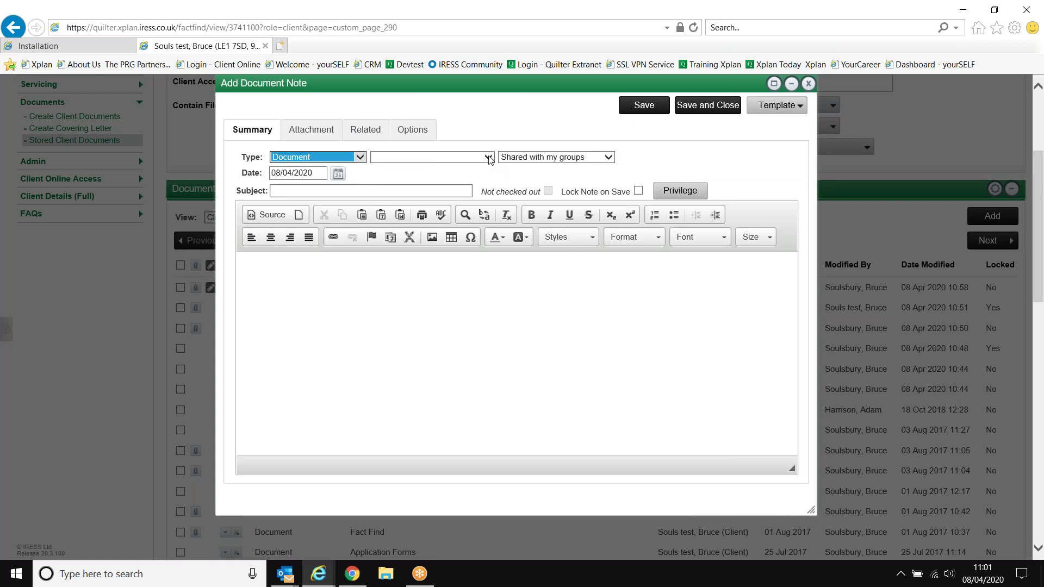
click(488, 157)
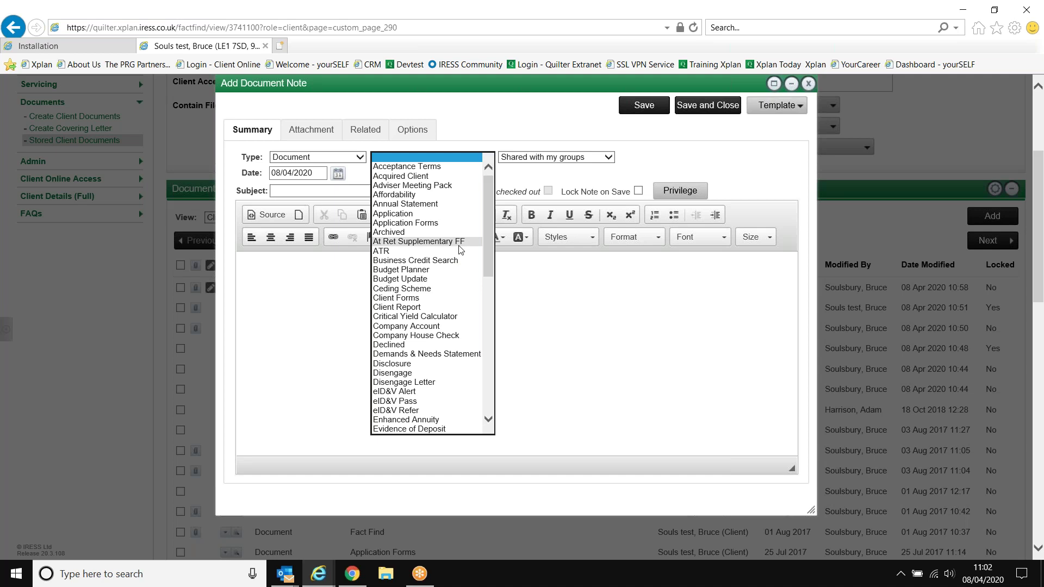
click(430, 216)
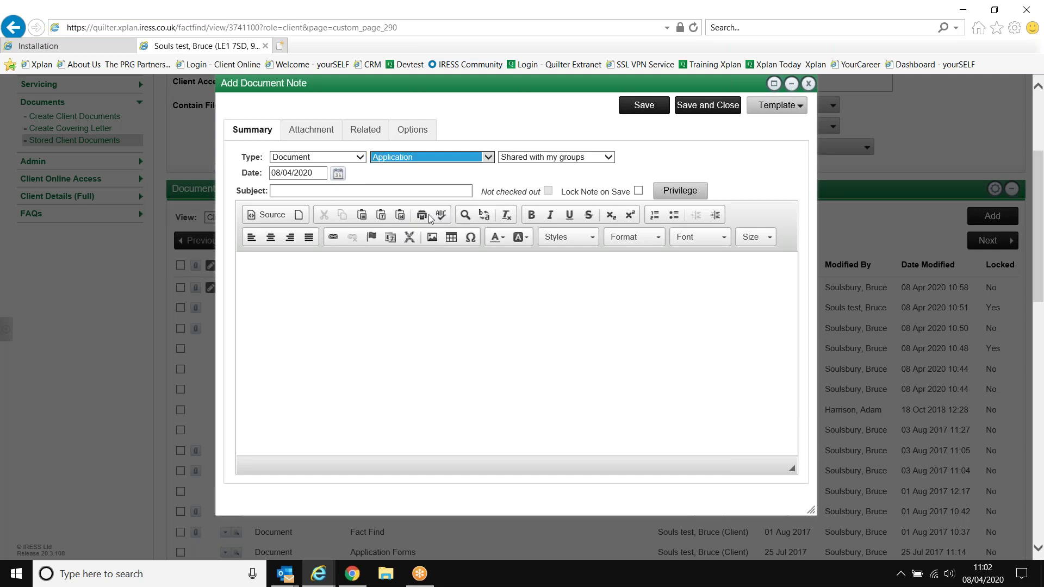
click(382, 189)
text(ATP)
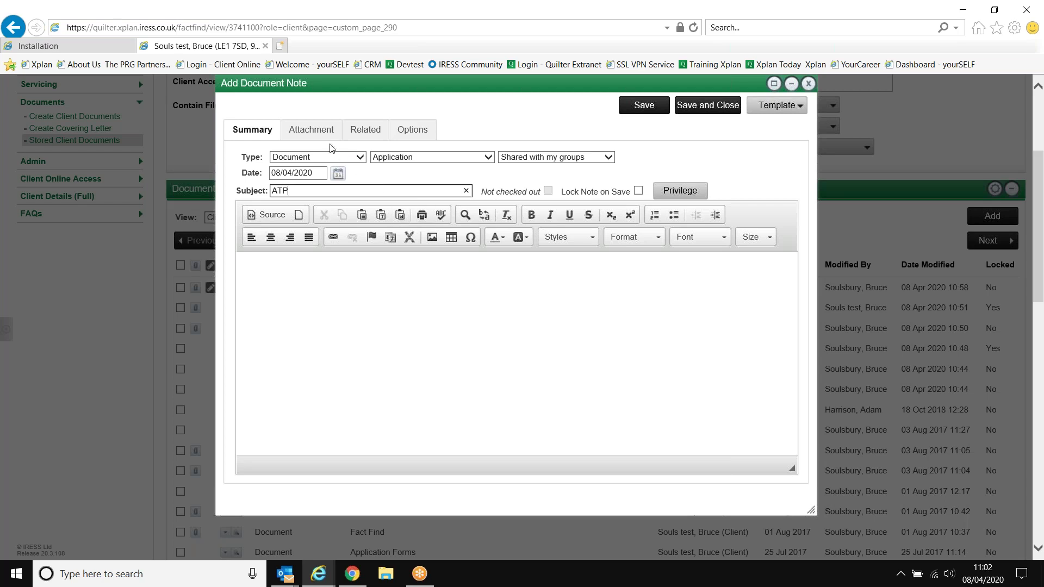
Upload the digital signatures user-guide PDF as an attachment and save the note.
click(326, 130)
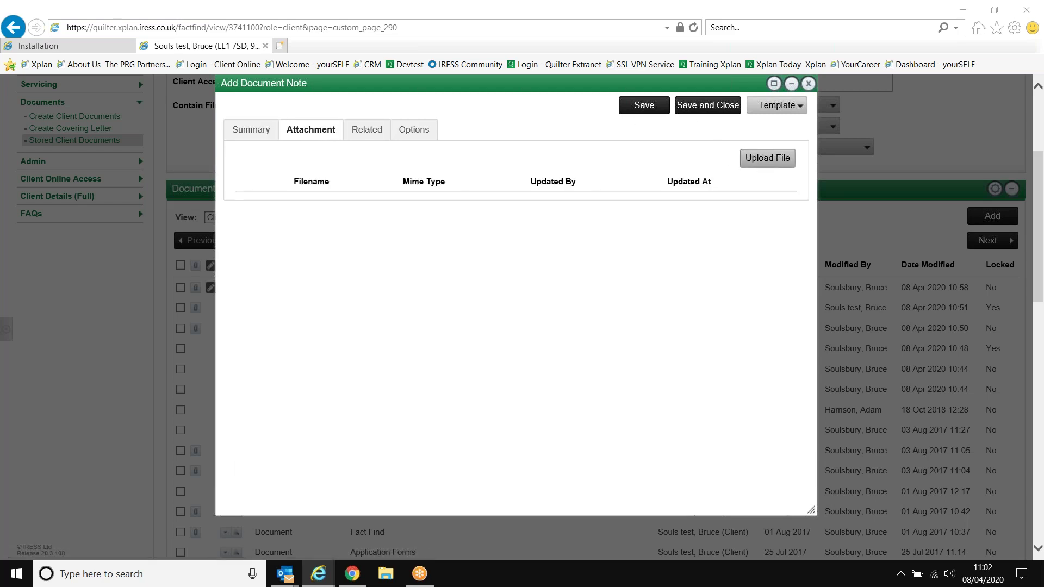
click(768, 158)
double_click(161, 155)
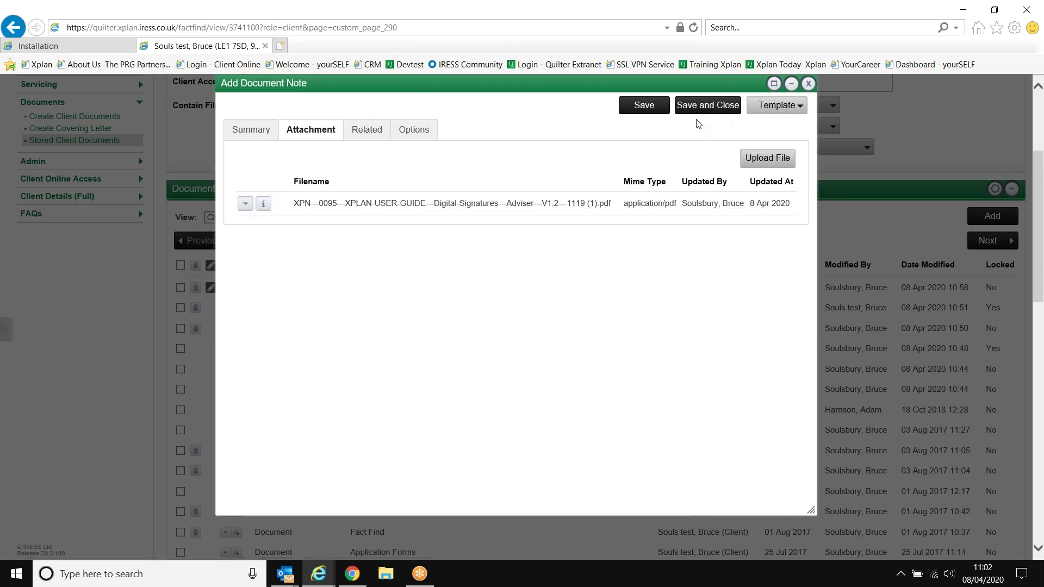
click(706, 105)
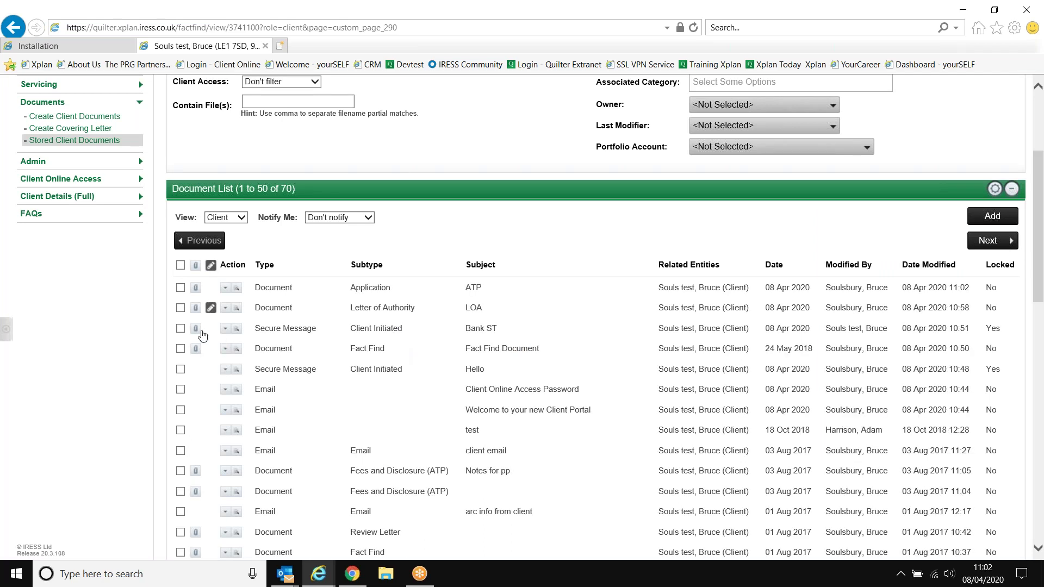
click(226, 289)
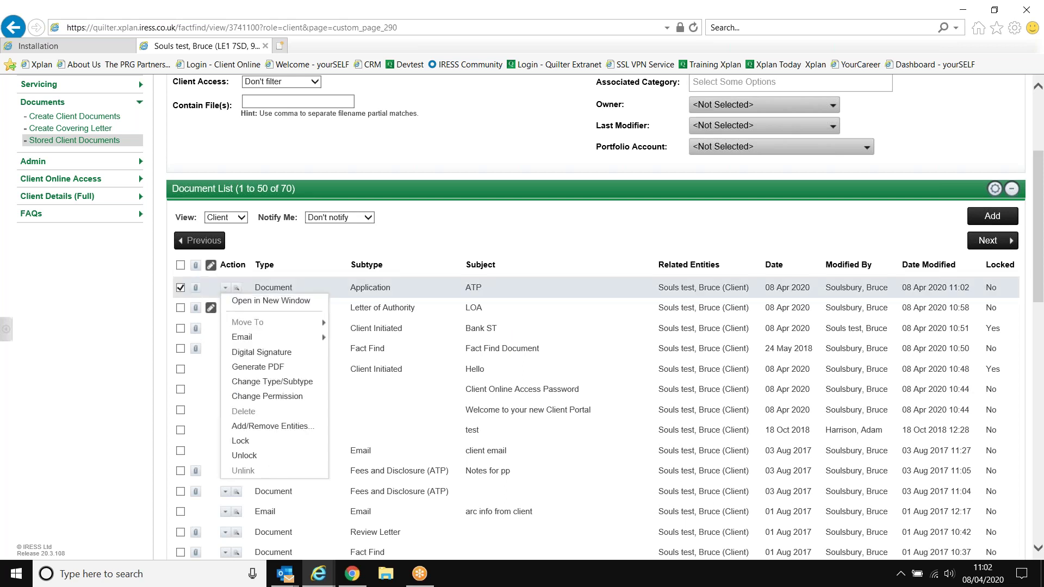
click(262, 353)
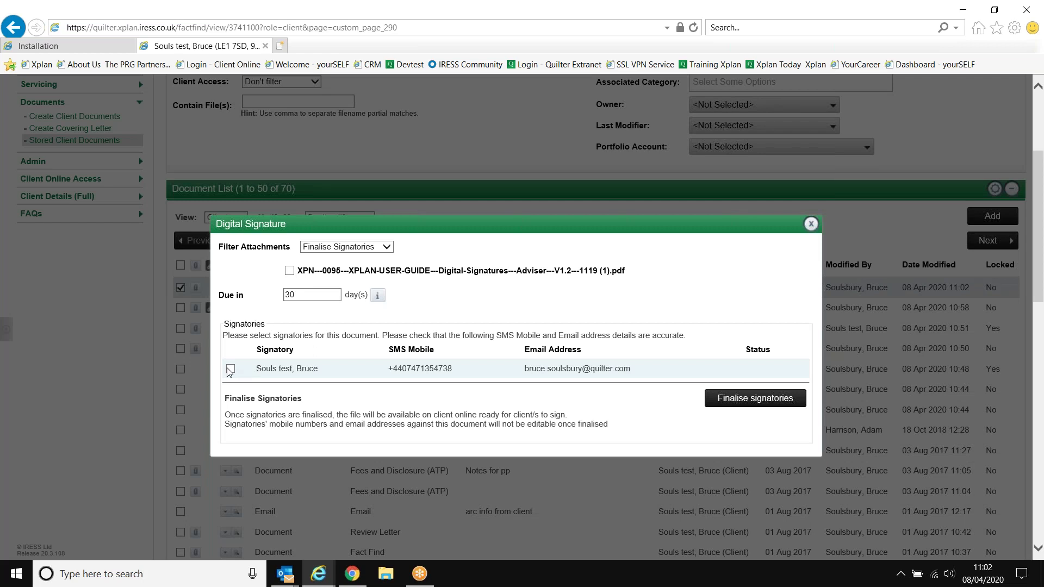
click(289, 271)
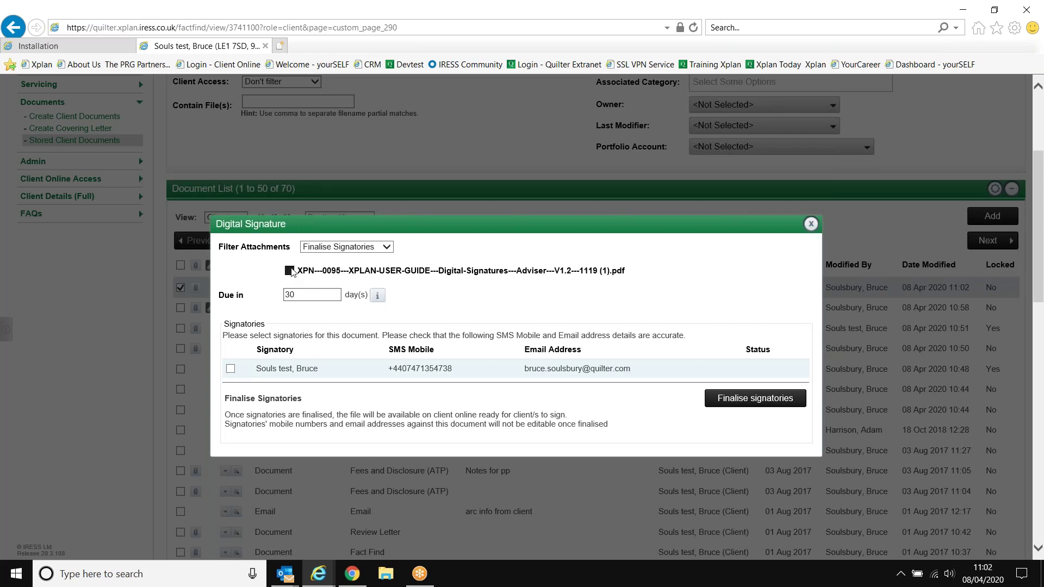
click(231, 369)
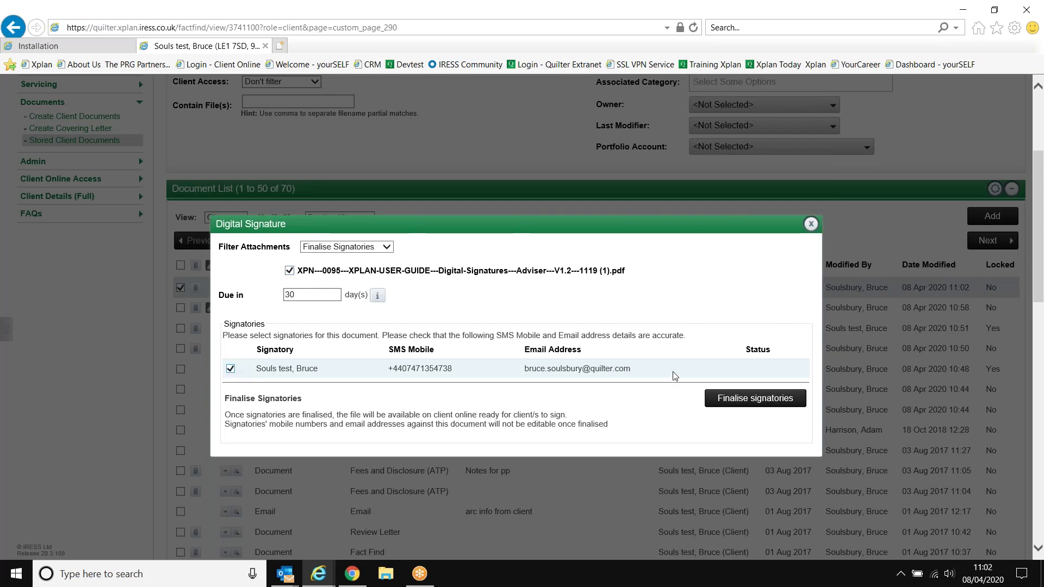
click(811, 224)
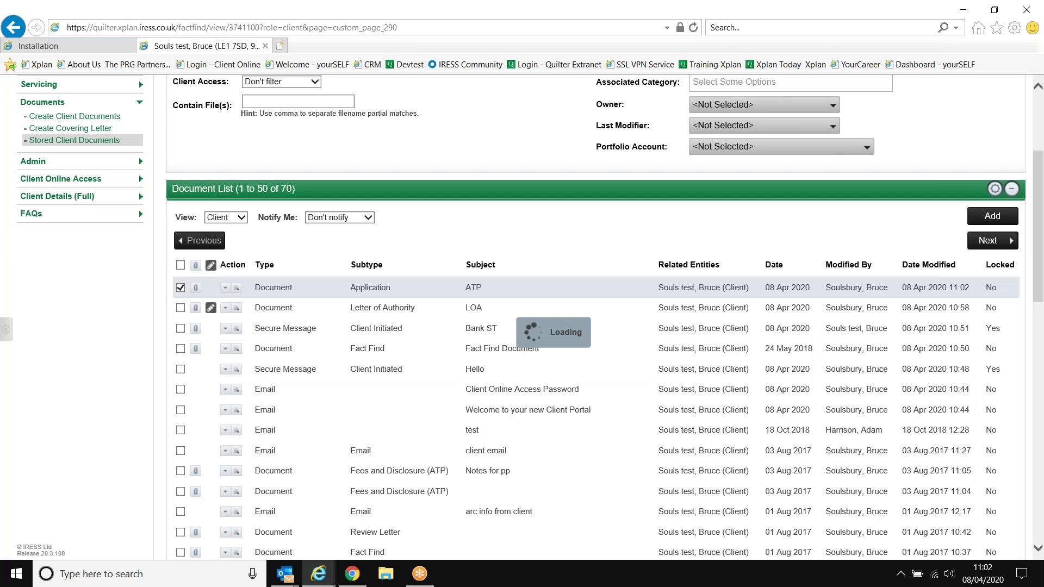
double_click(475, 289)
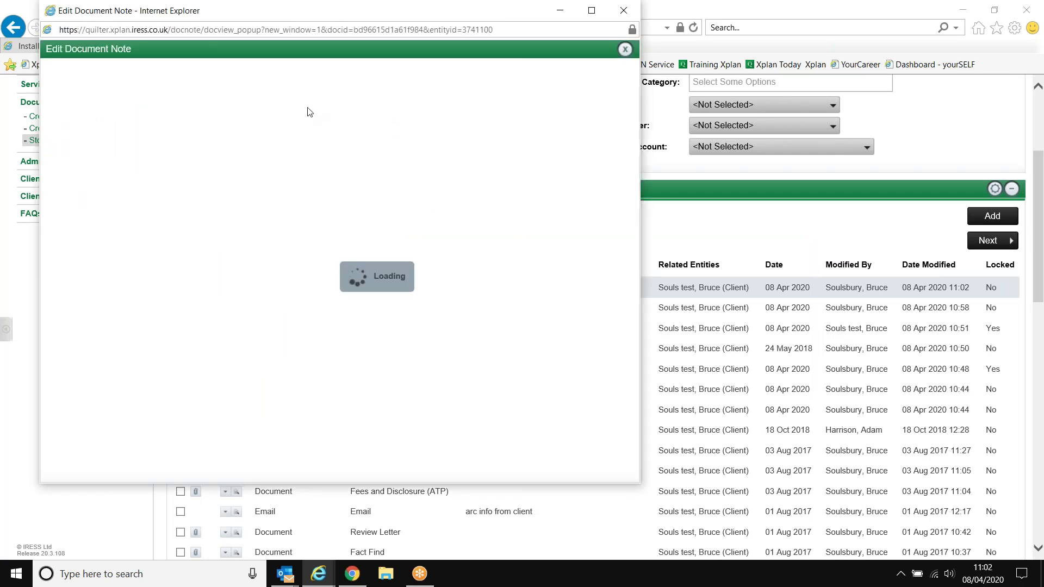
Inspect the ATP note's Related tab, then close the note without saving.
click(187, 97)
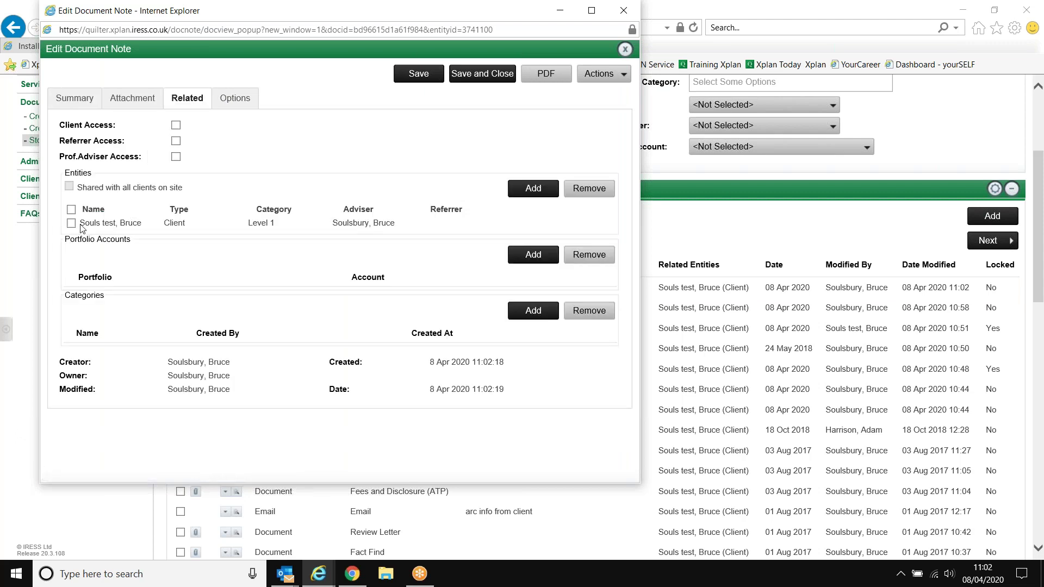
click(533, 188)
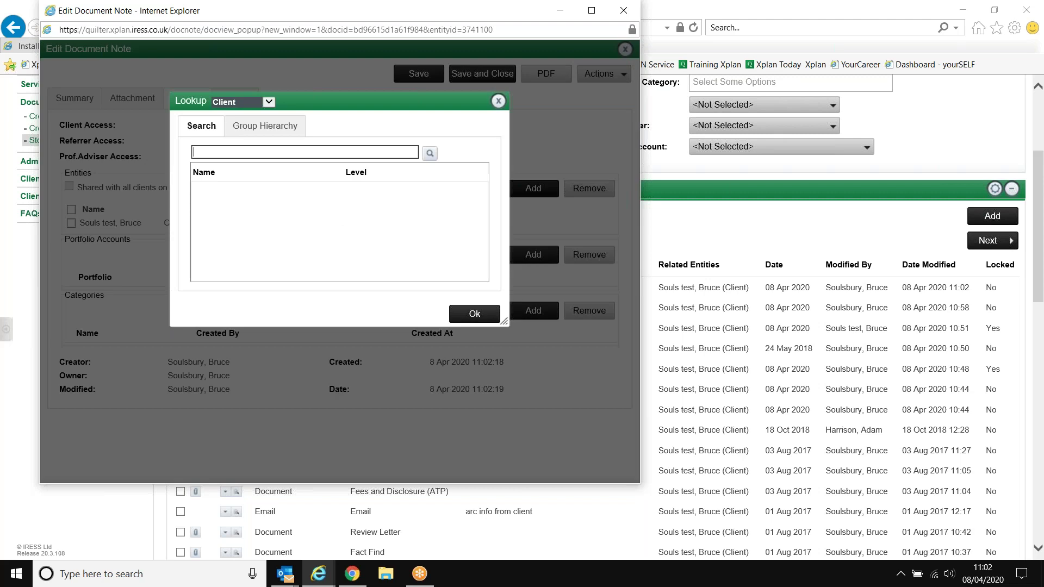
click(498, 101)
click(627, 7)
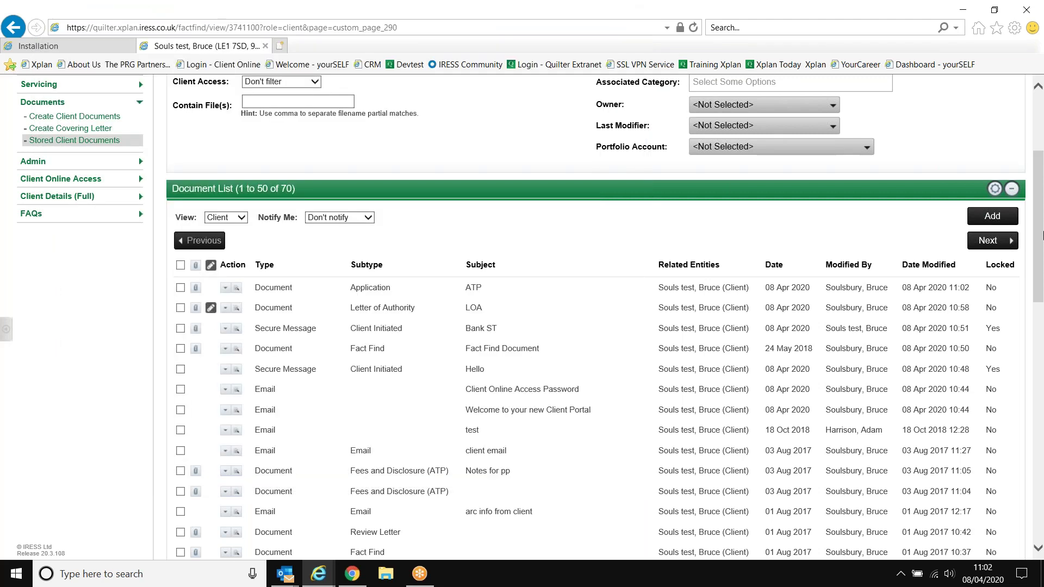
drag(1040, 212, 1024, 42)
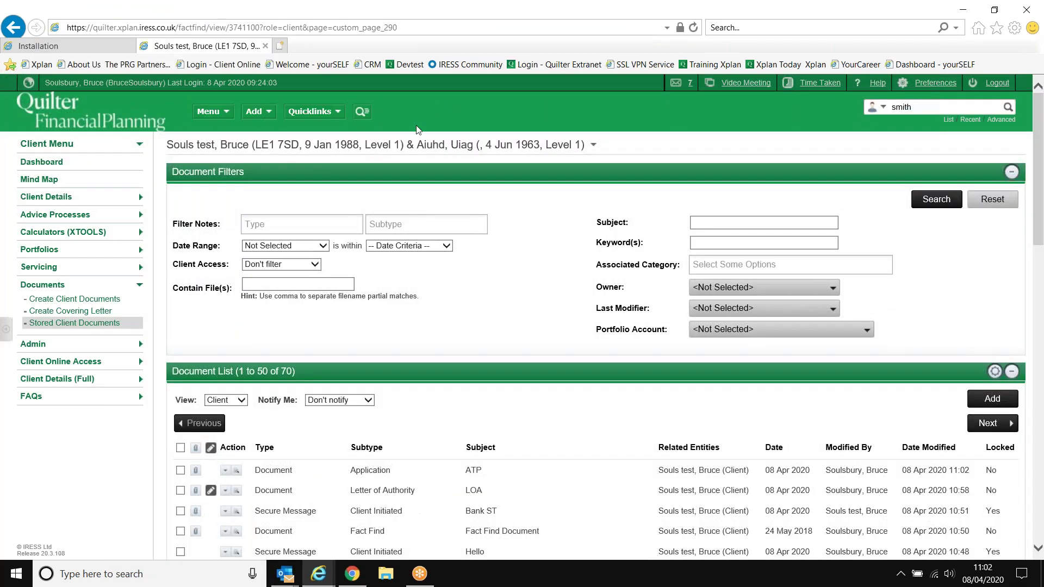
drag(1040, 175, 1042, 259)
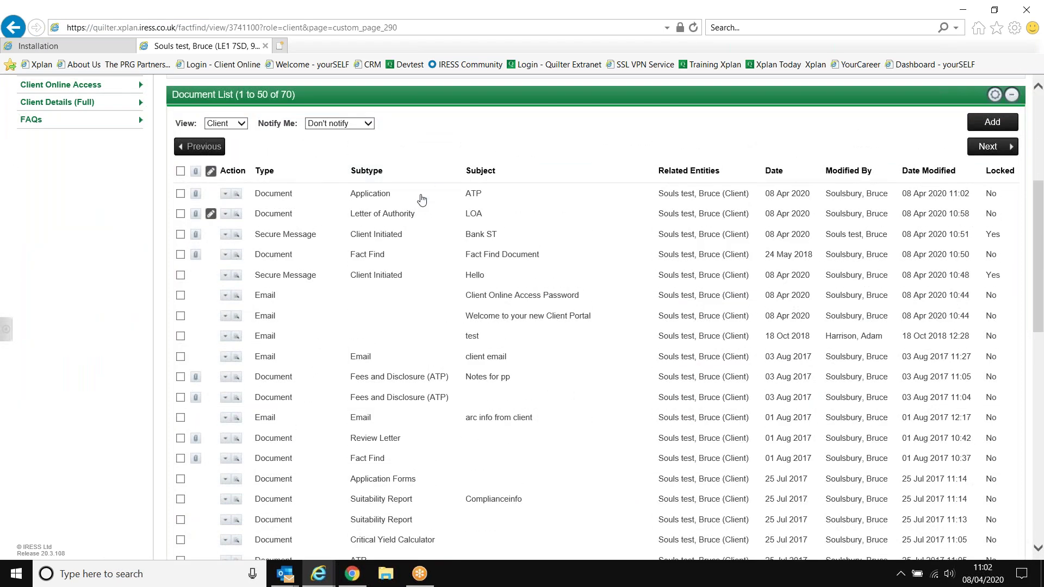
Reopen the ATP note and tick Client Access and the existing client entity.
click(422, 199)
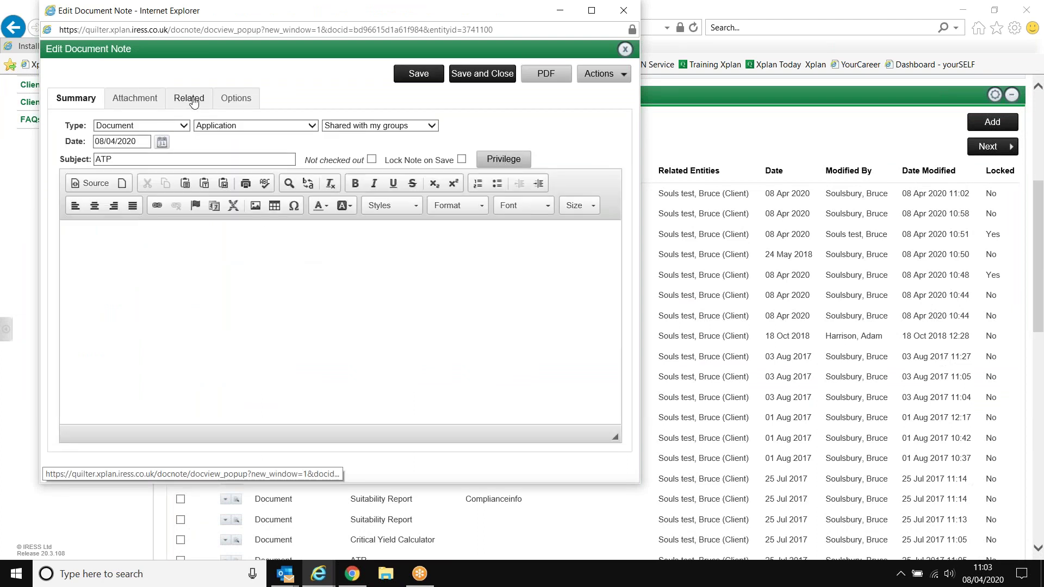
click(194, 100)
click(176, 126)
click(71, 213)
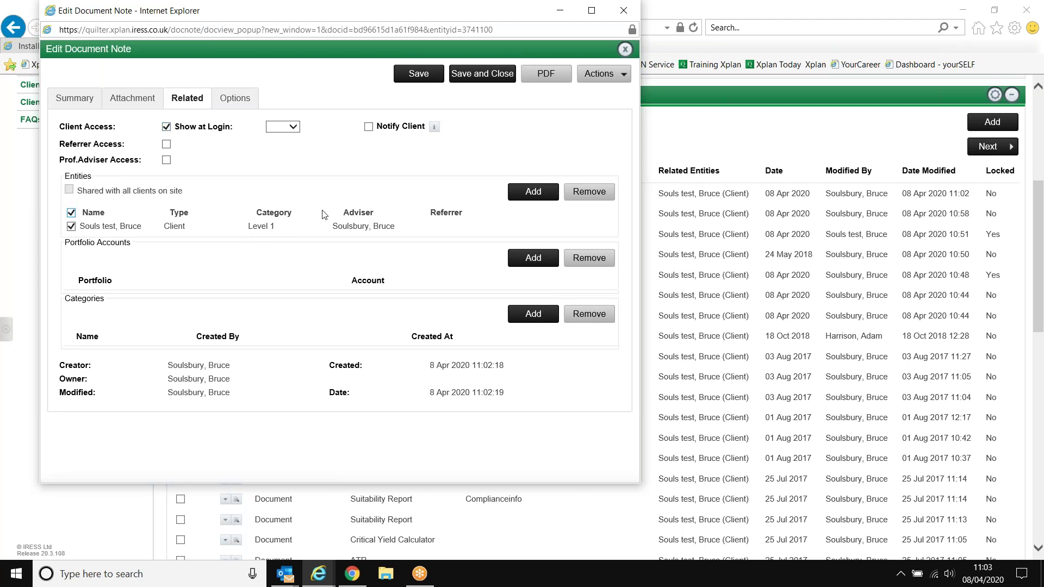
click(533, 193)
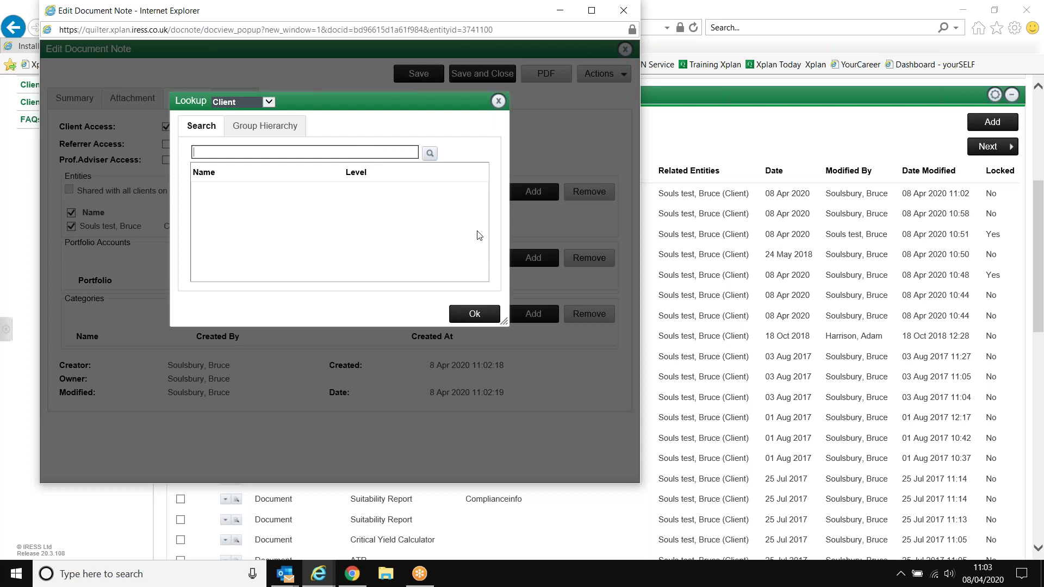
click(498, 103)
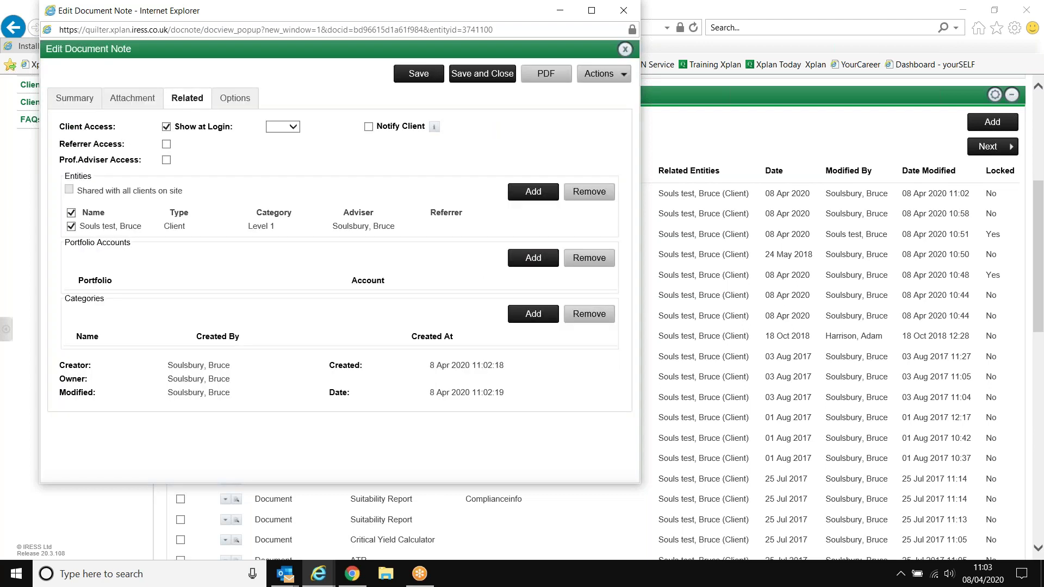
click(561, 10)
drag(1039, 238, 1030, 136)
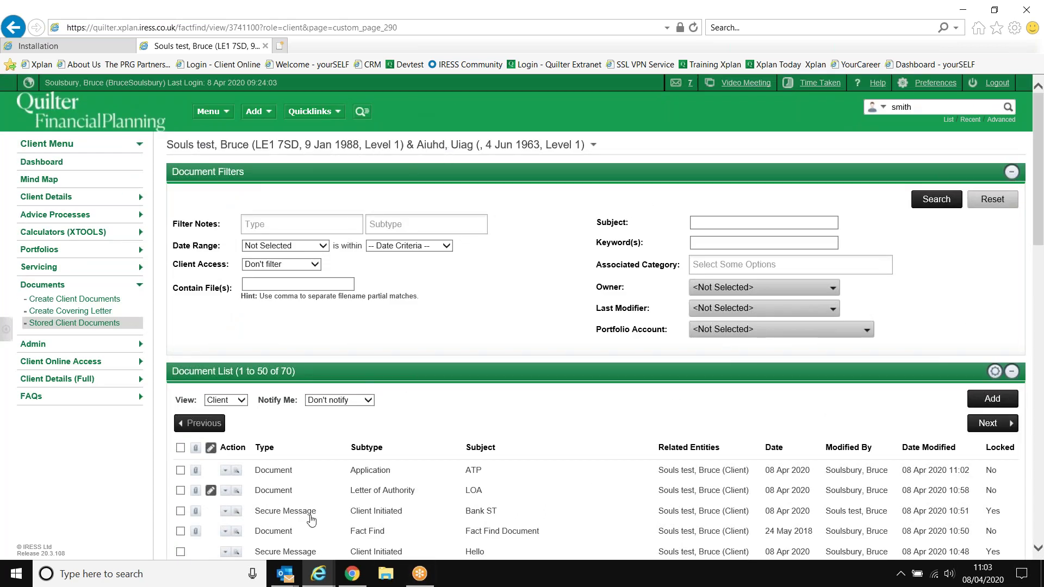
Add the partner as a second entity on the ATP note, tick both clients, and save.
mouse_move(323, 581)
click(466, 511)
click(534, 190)
text(aiu)
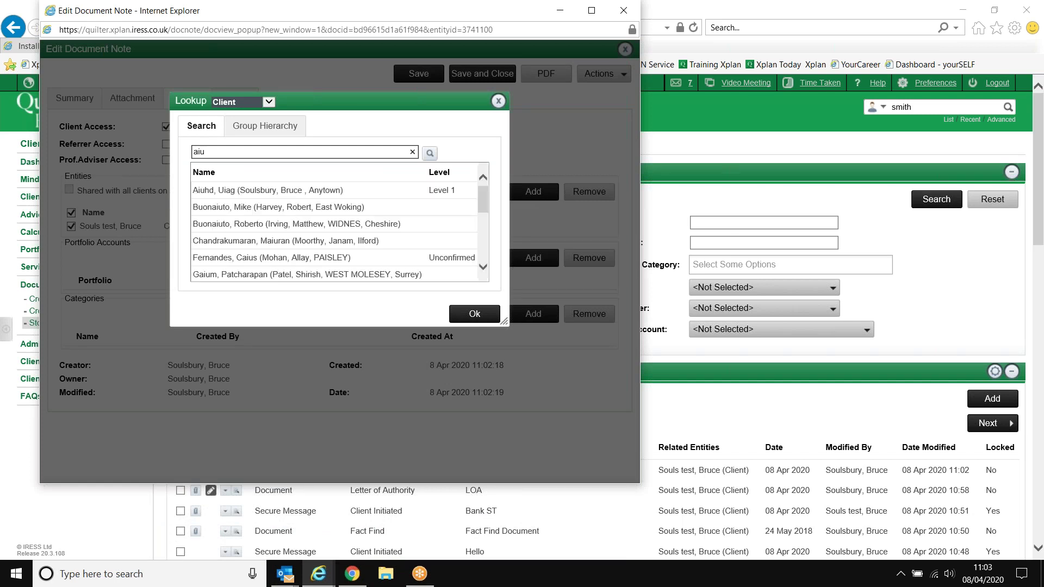
click(257, 191)
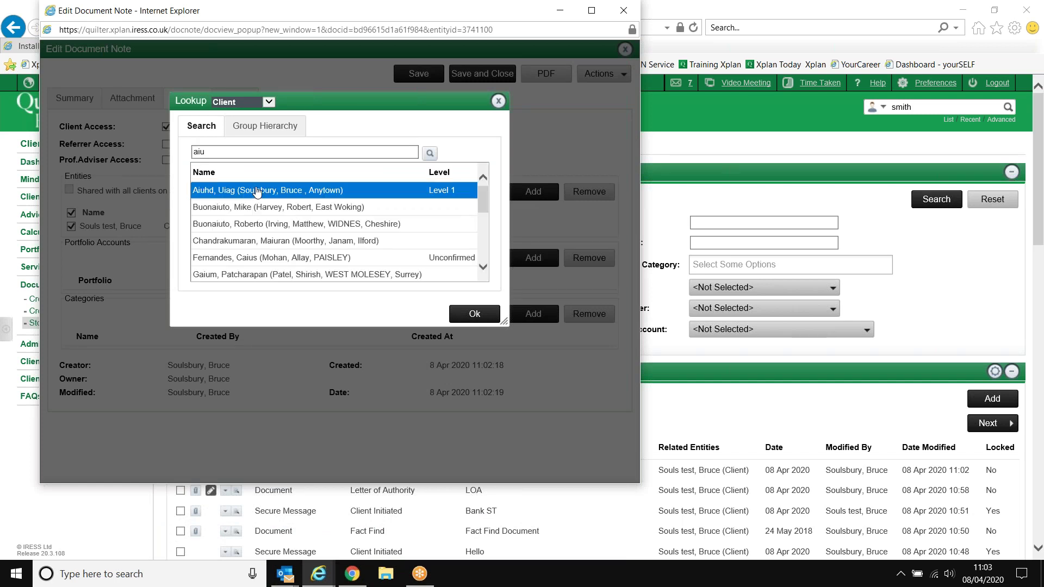
click(475, 314)
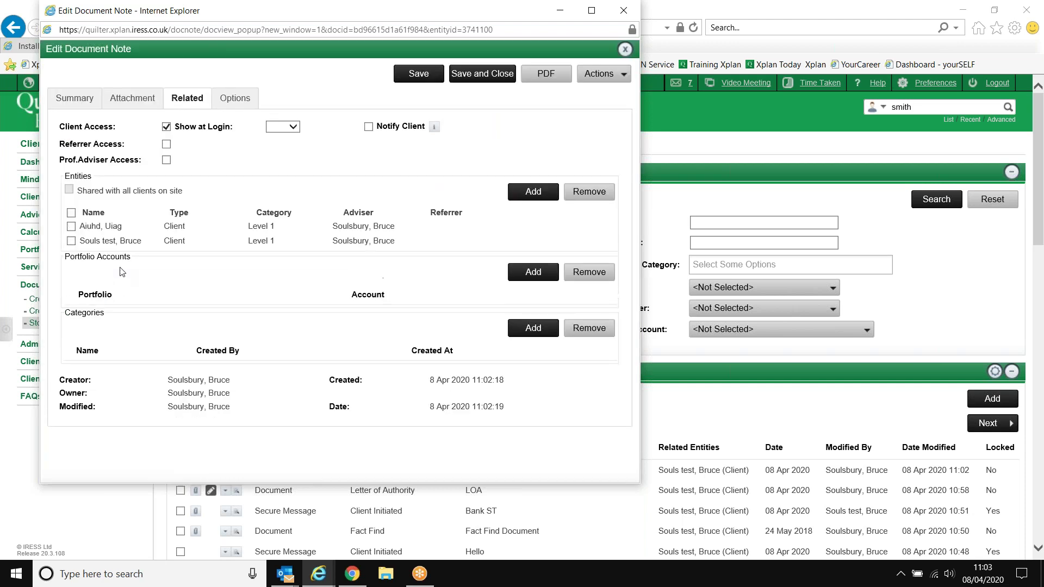
click(72, 213)
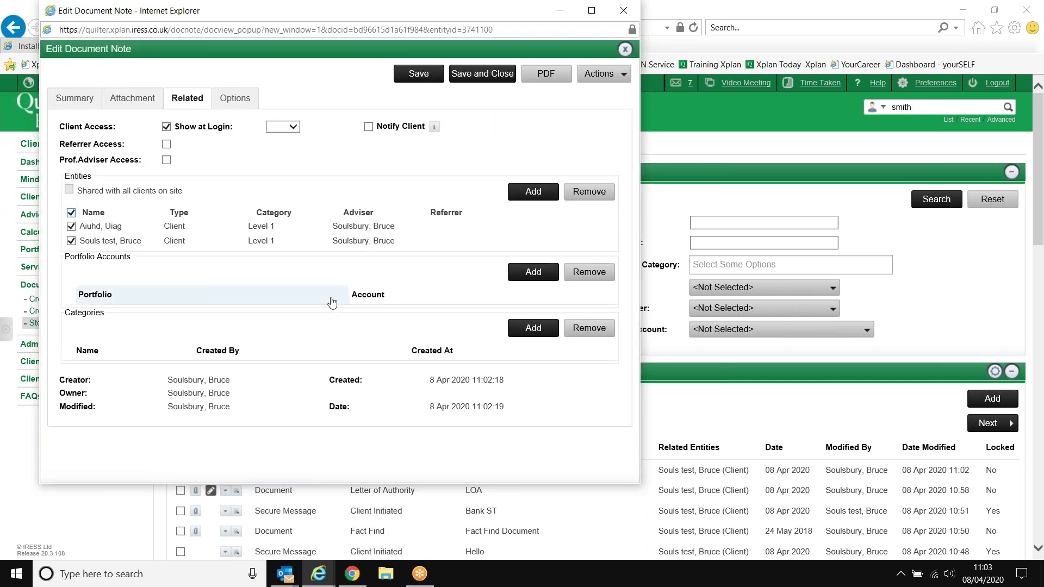
click(482, 73)
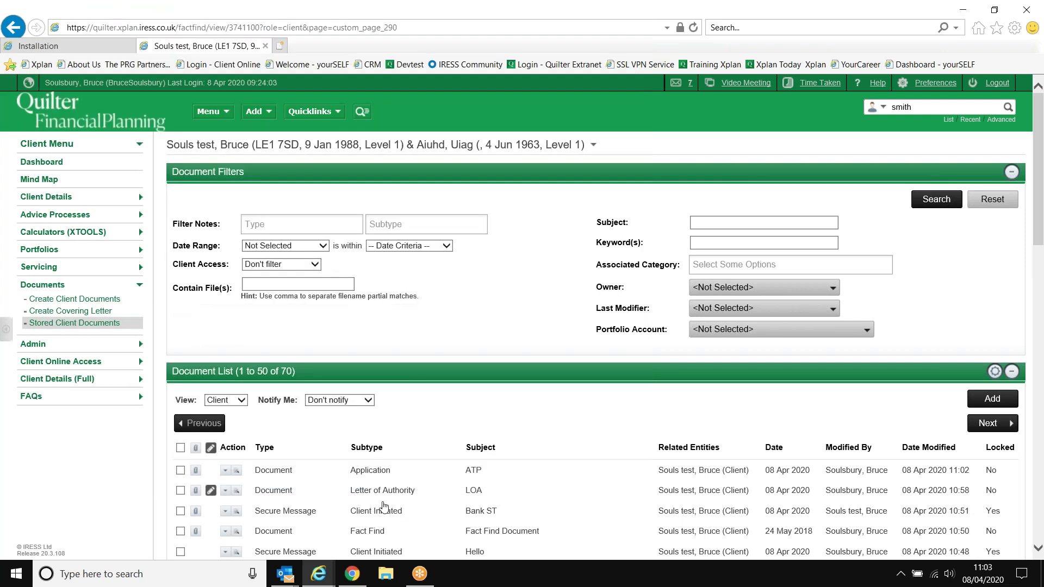
Request a digital signature on the ATP document for both partners and the PDF; finalising fails on missing contact details.
right_click(227, 474)
click(261, 432)
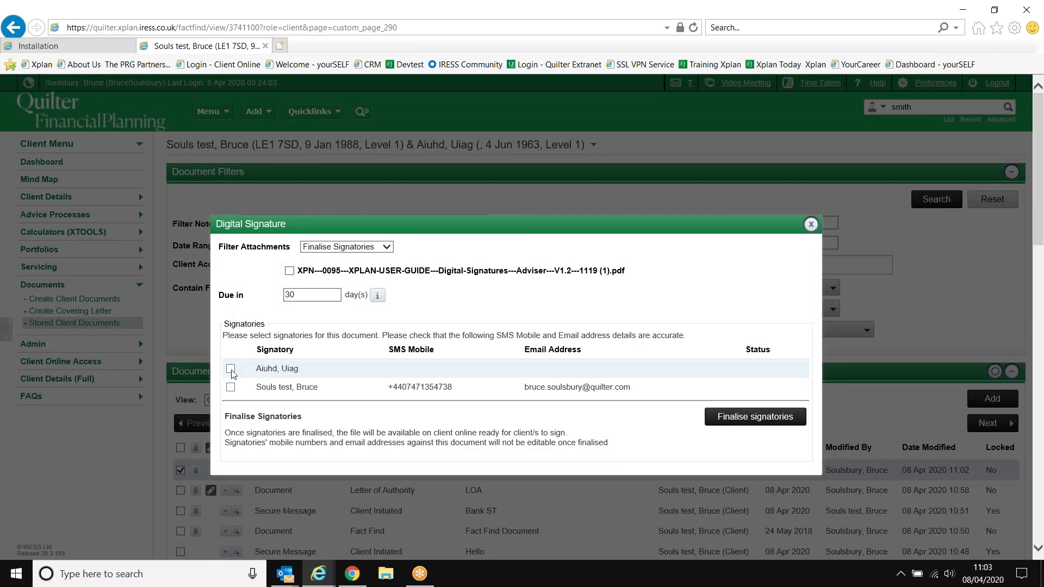
click(230, 369)
click(231, 388)
click(289, 270)
click(761, 416)
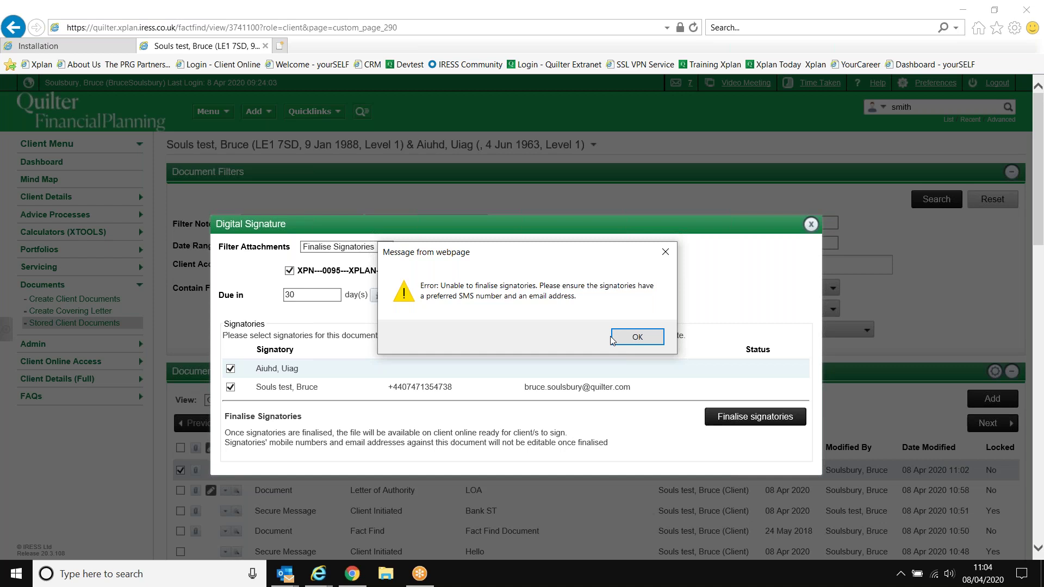
click(636, 337)
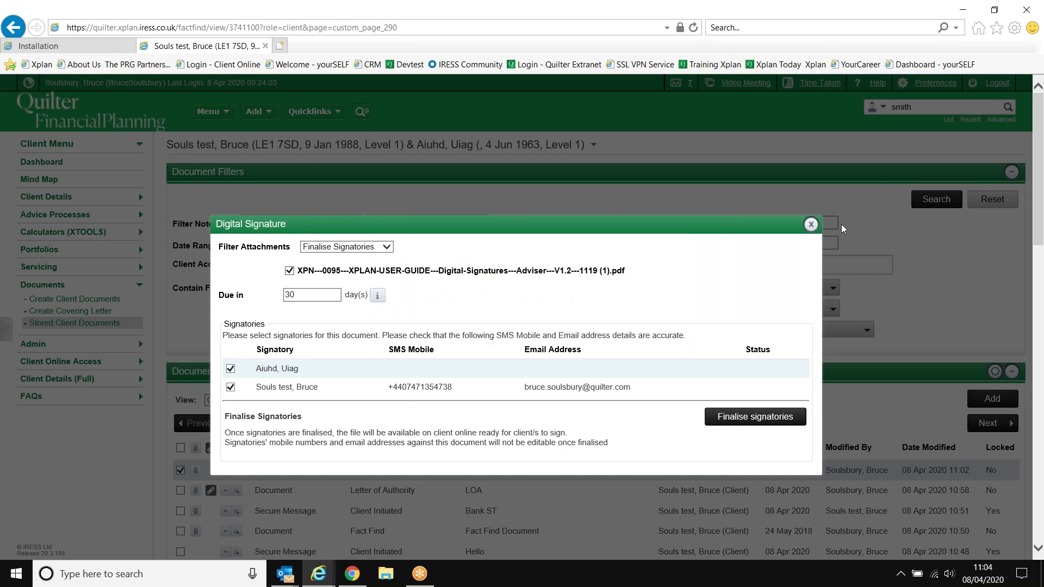
click(811, 225)
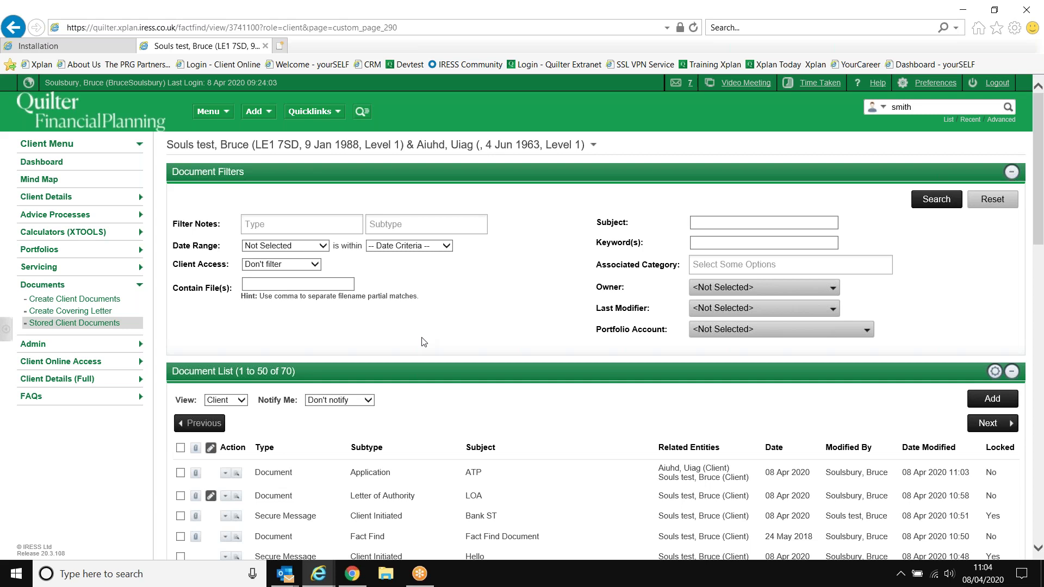
Open the client's Contact Details page under Client Details > Basic Details.
click(52, 201)
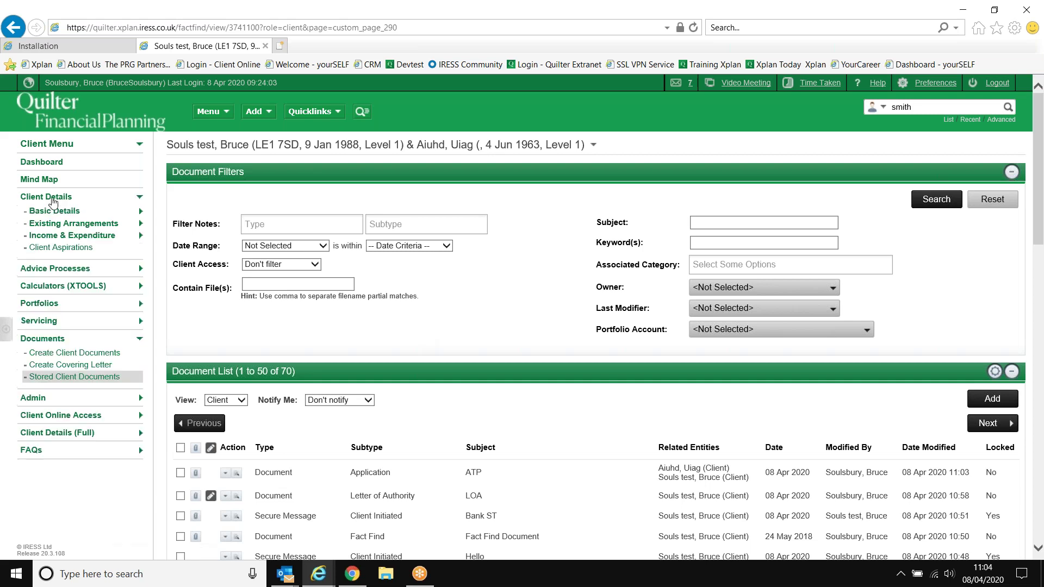
click(60, 213)
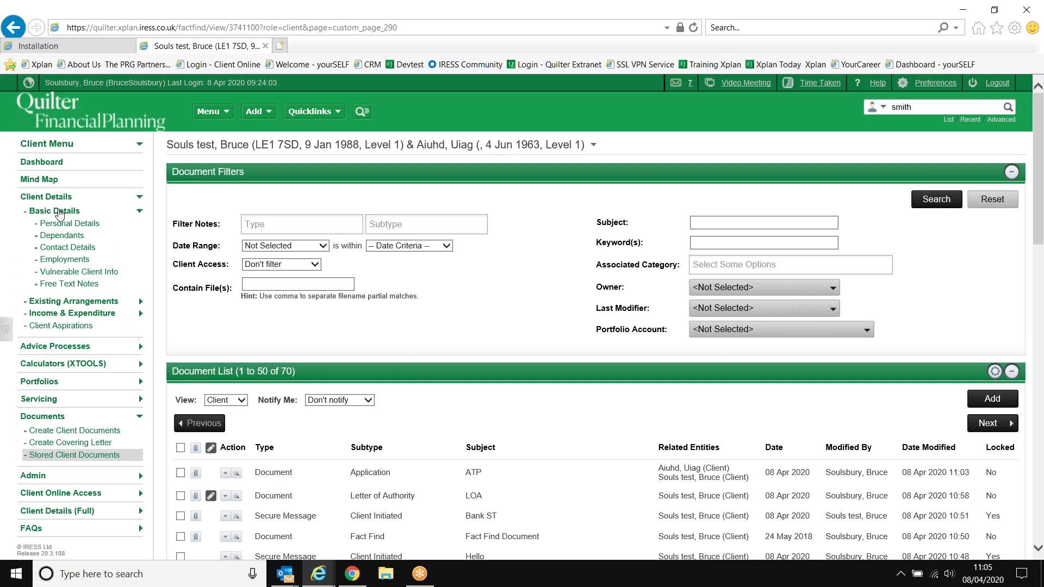
click(69, 249)
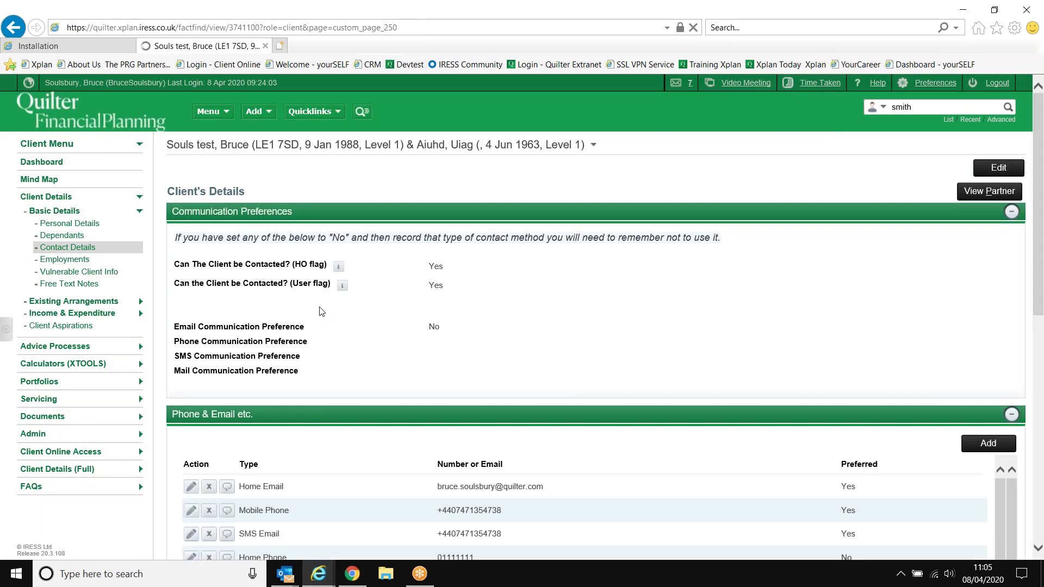
Review the Phone & Email and Address sections of the client's contact details.
scroll(322, 311, down, 5)
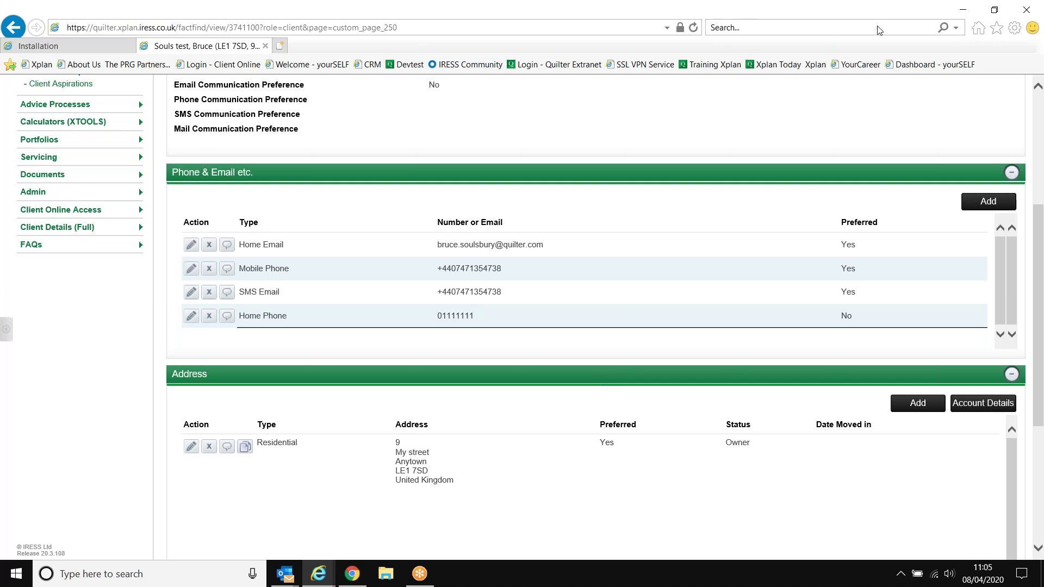
click(967, 20)
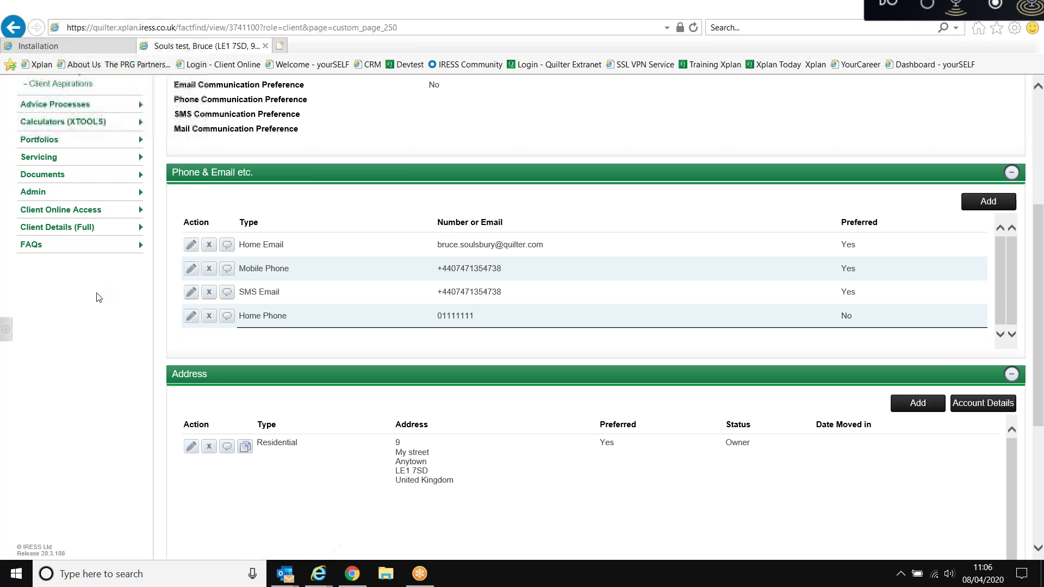
scroll(99, 297, up, 5)
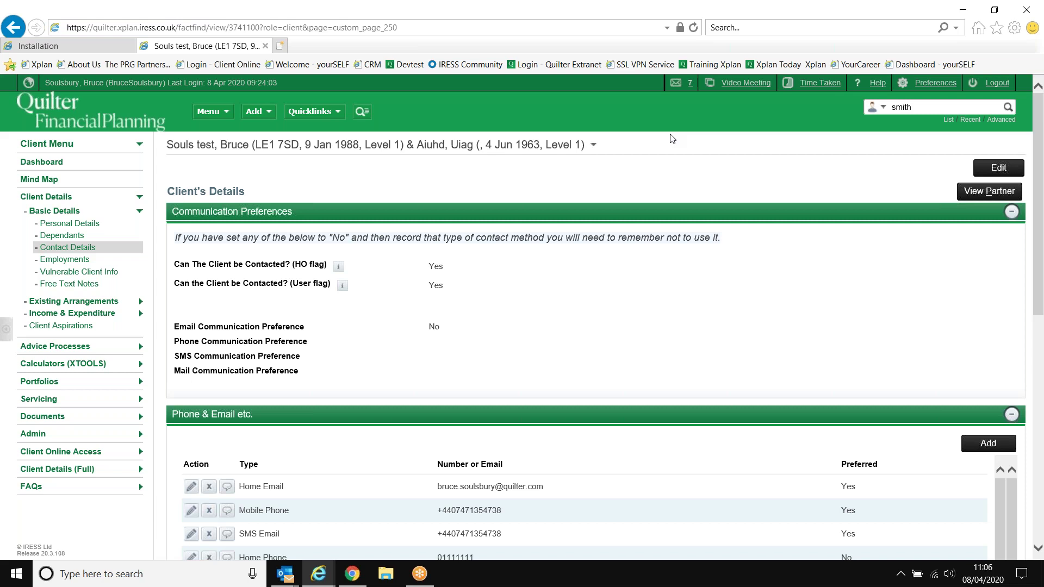
click(867, 223)
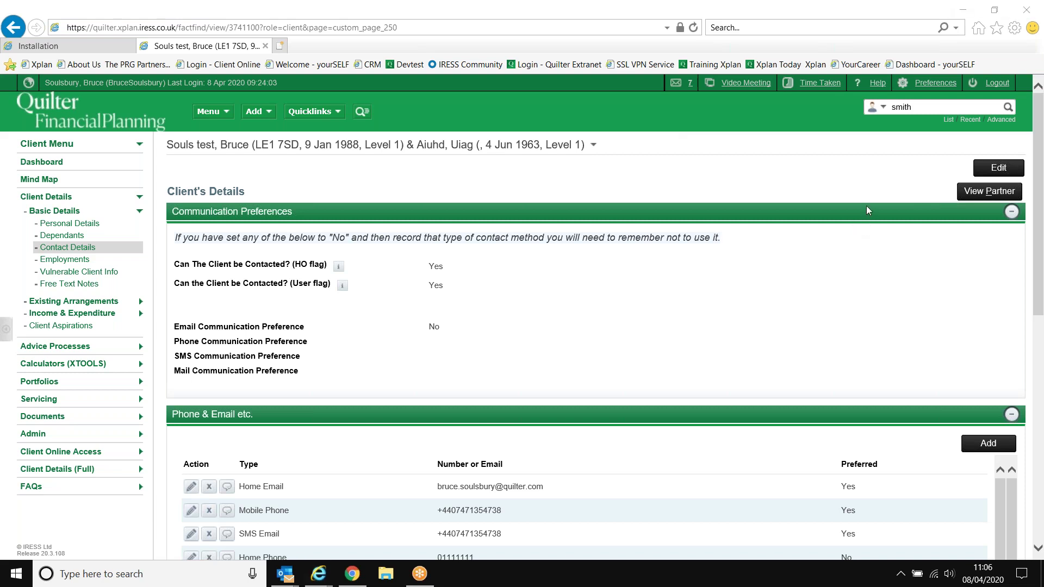